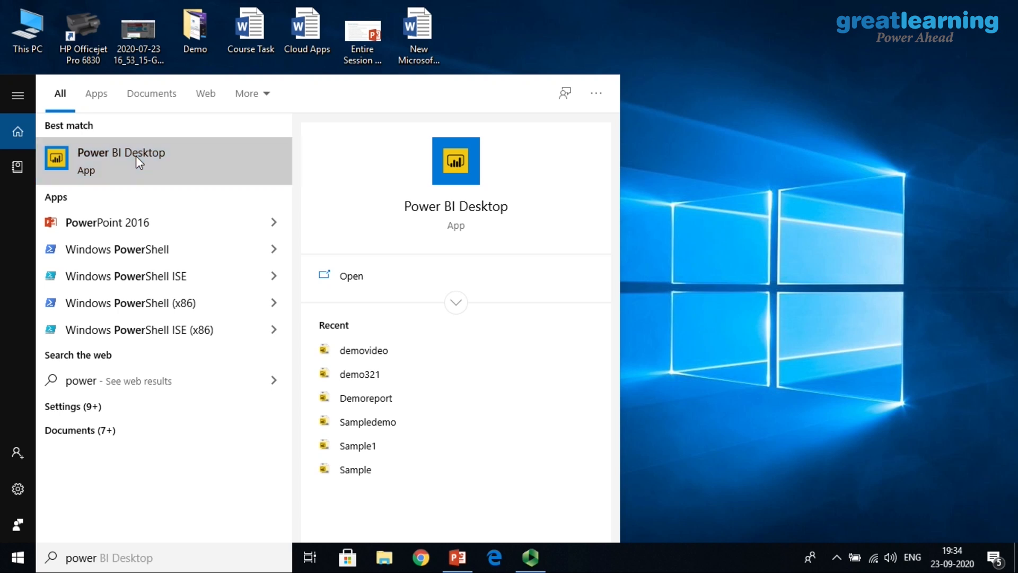
Launch Power BI Desktop and connect to the Excel workbook Superstore.xlsx as the data source.
{"action": "left_click", "coordinate": [136, 156]}
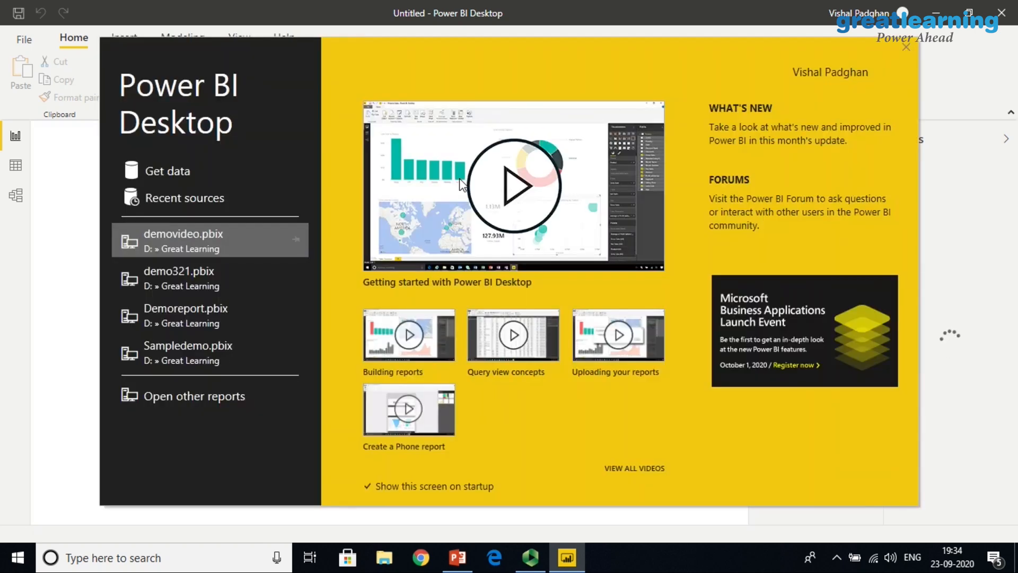
{"action": "left_click", "coordinate": [905, 48]}
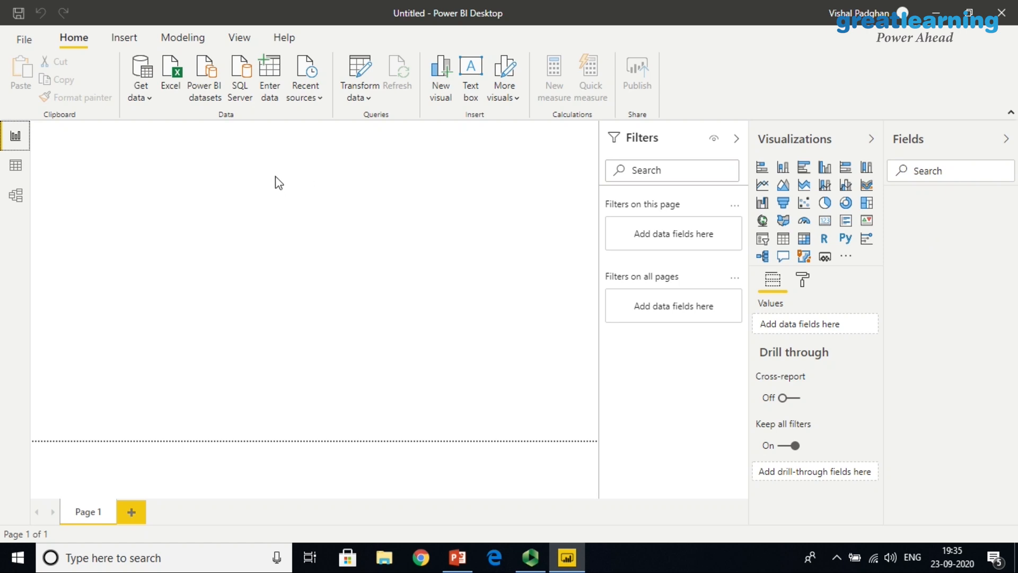
{"action": "left_click", "coordinate": [147, 95]}
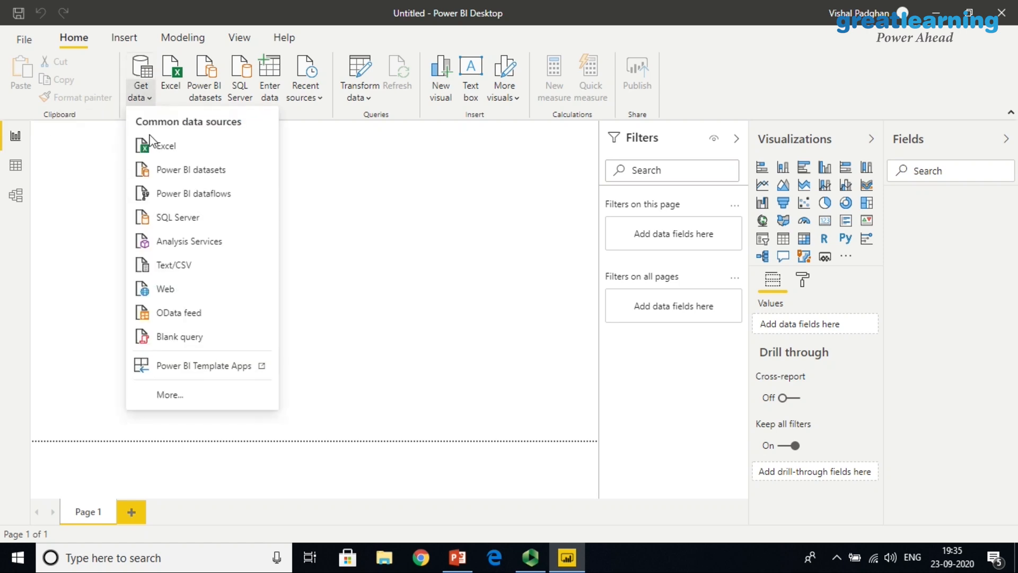
{"action": "left_click", "coordinate": [162, 147]}
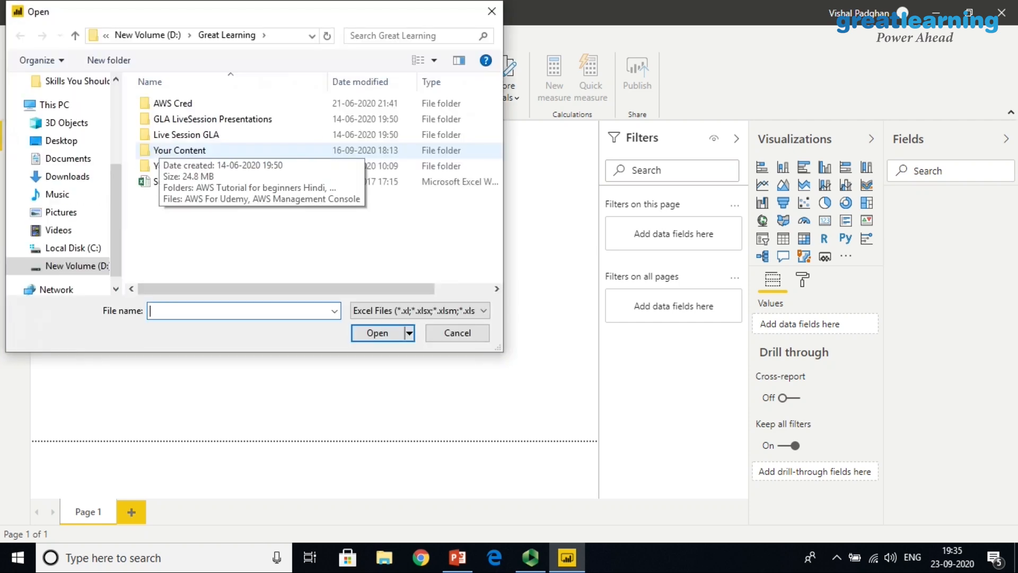
{"action": "type", "text": "superst"}
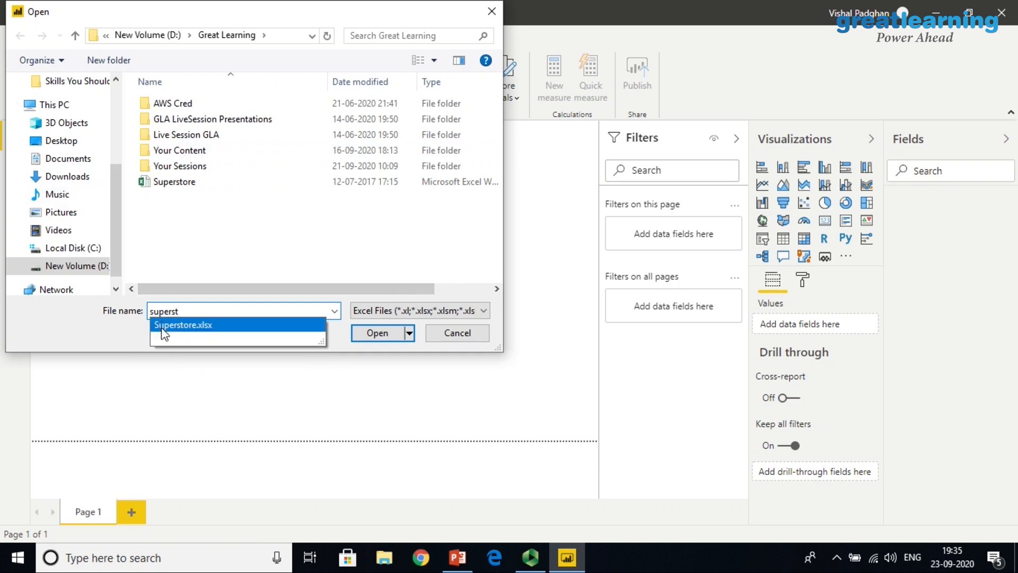
{"action": "left_click", "coordinate": [175, 324]}
{"action": "left_click", "coordinate": [384, 334]}
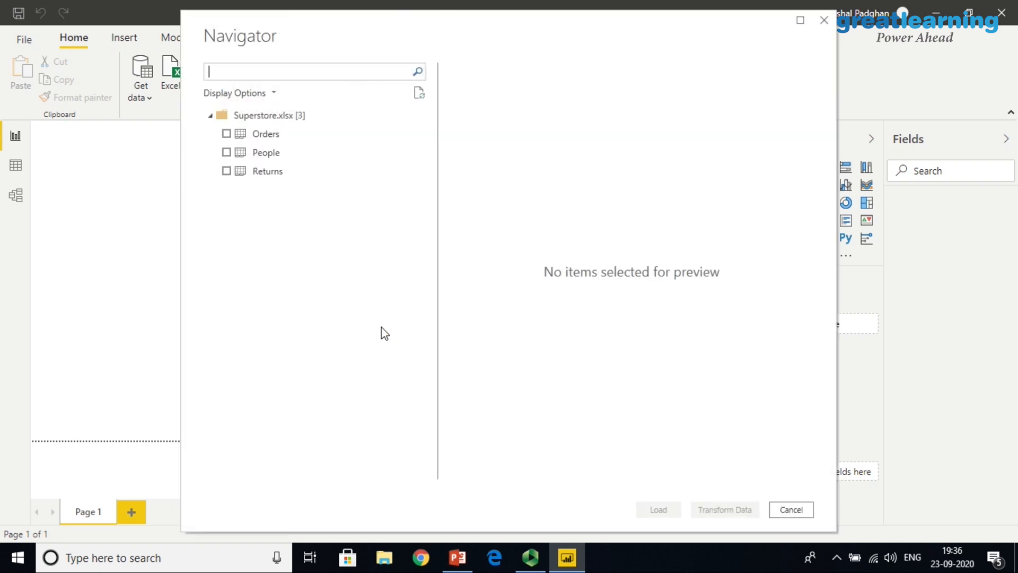
Load the Orders, People and Returns tables from the Superstore.xlsx workbook.
{"action": "left_click", "coordinate": [227, 134]}
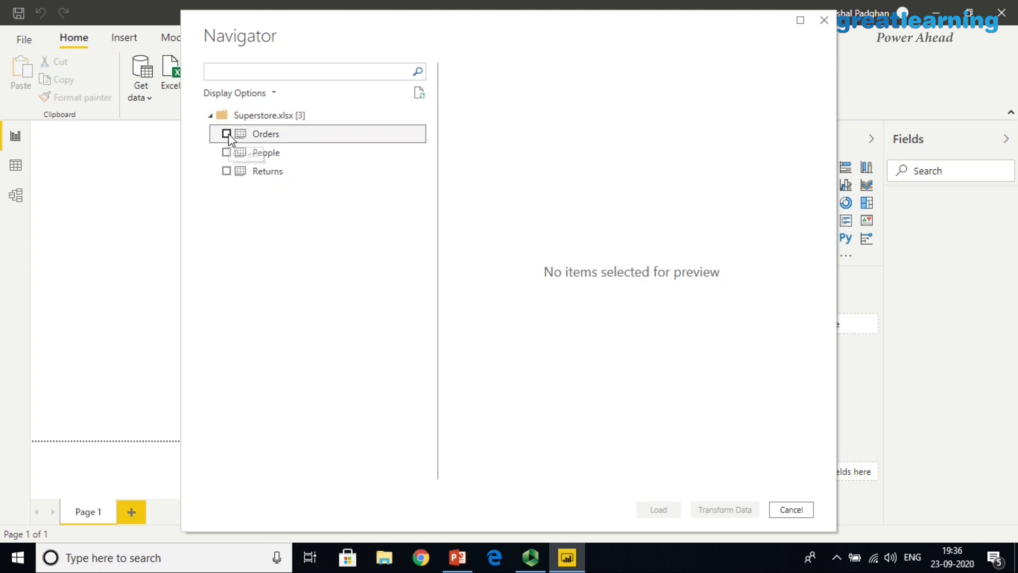
{"action": "left_click", "coordinate": [226, 153]}
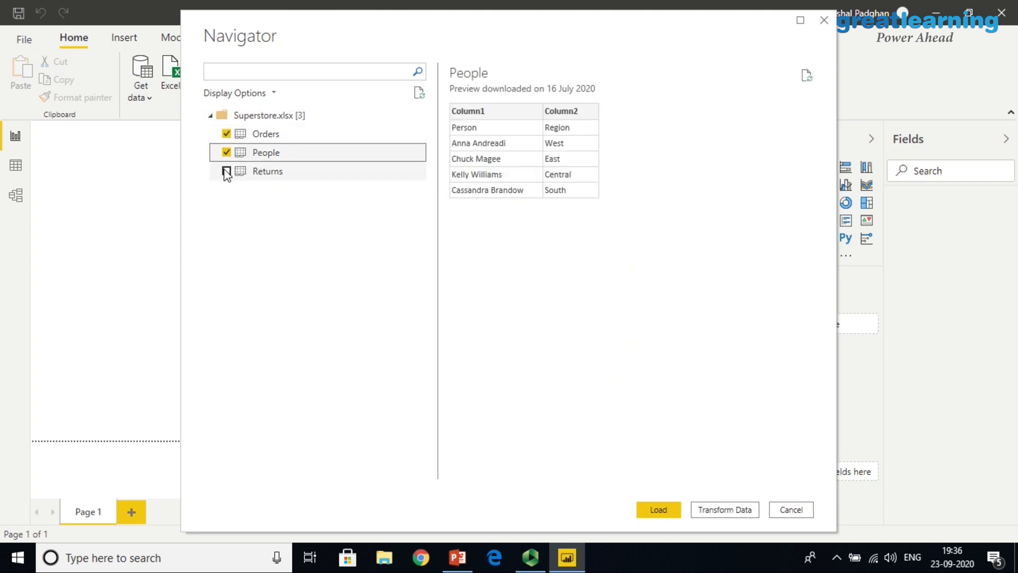
{"action": "left_click", "coordinate": [226, 171]}
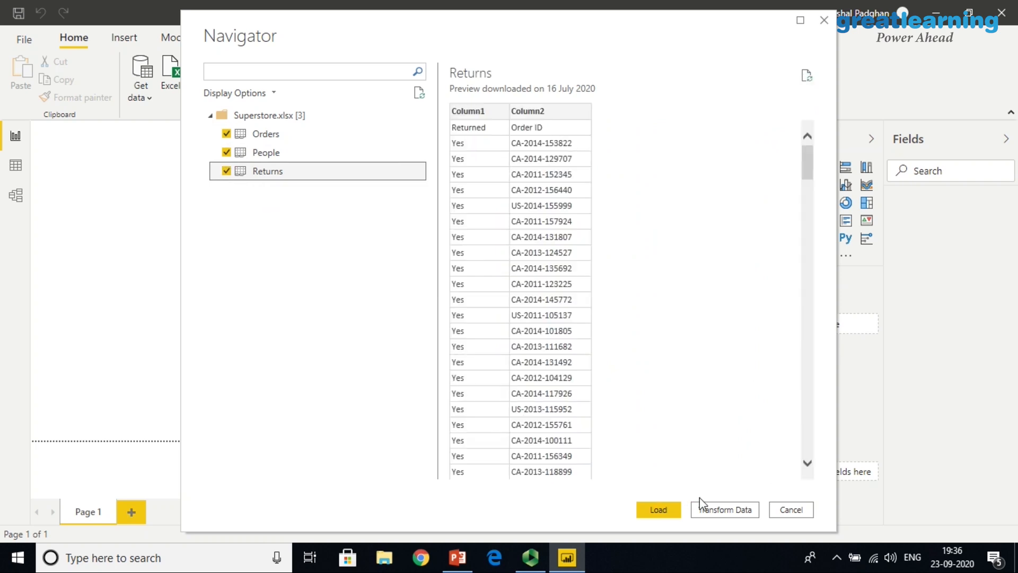
{"action": "left_click", "coordinate": [669, 511]}
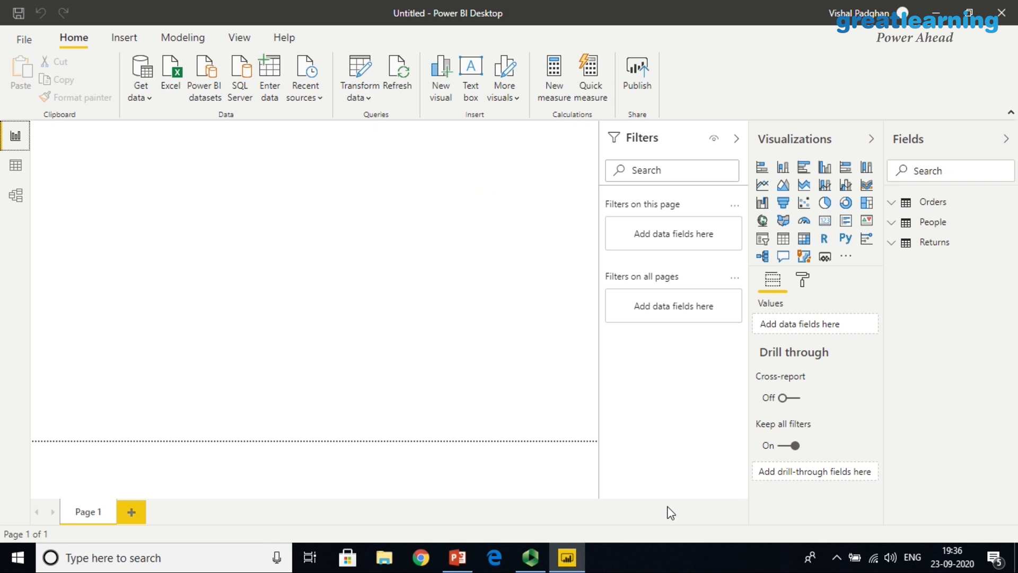
Expand the Orders table to list its fields.
{"action": "left_click", "coordinate": [895, 205]}
{"action": "left_click", "coordinate": [895, 205]}
{"action": "left_click", "coordinate": [895, 205]}
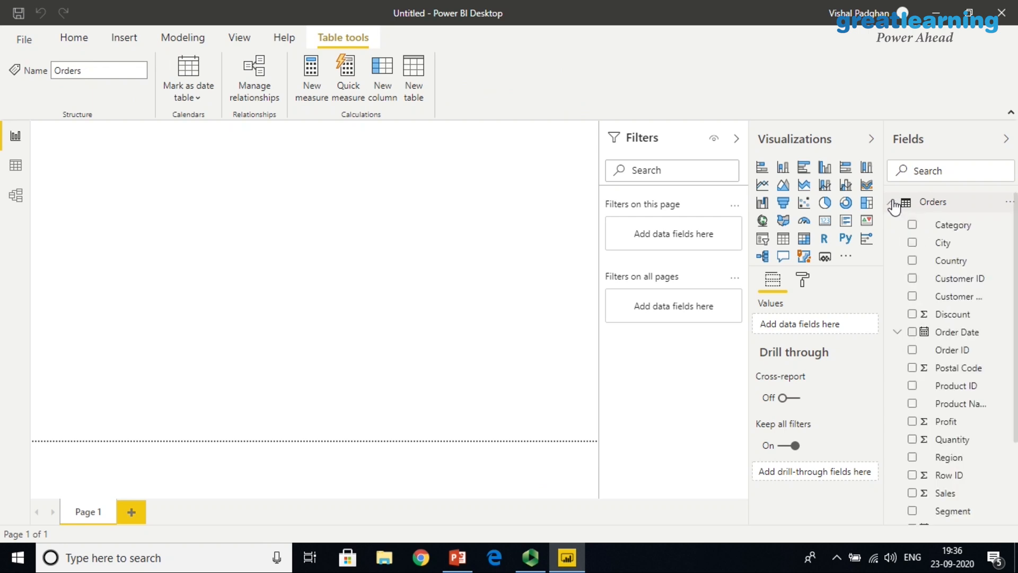
Examine the loaded Orders rows in Data view and the tables in Model view, then return to Report view.
{"action": "left_click", "coordinate": [14, 147]}
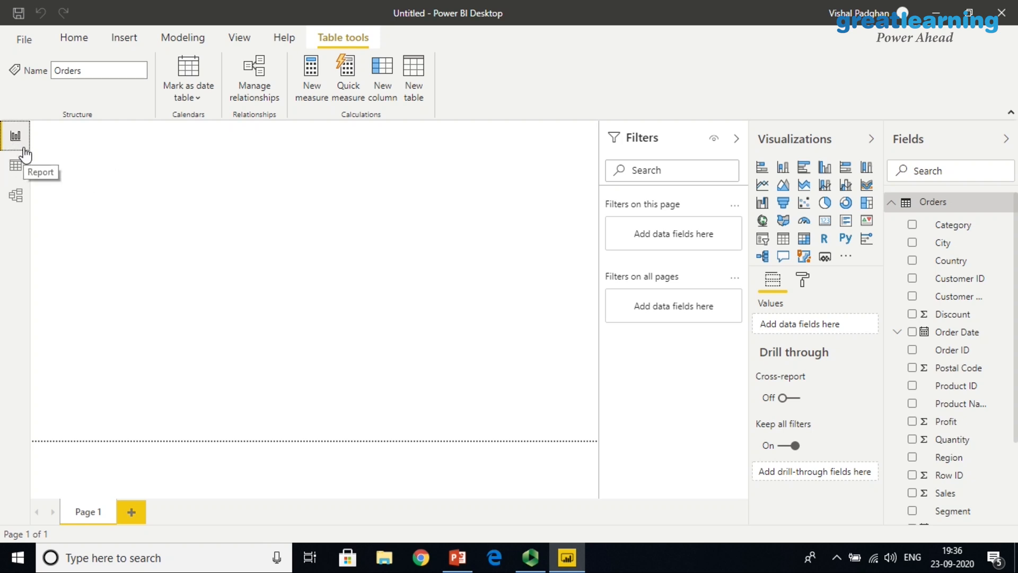
{"action": "left_click", "coordinate": [16, 165]}
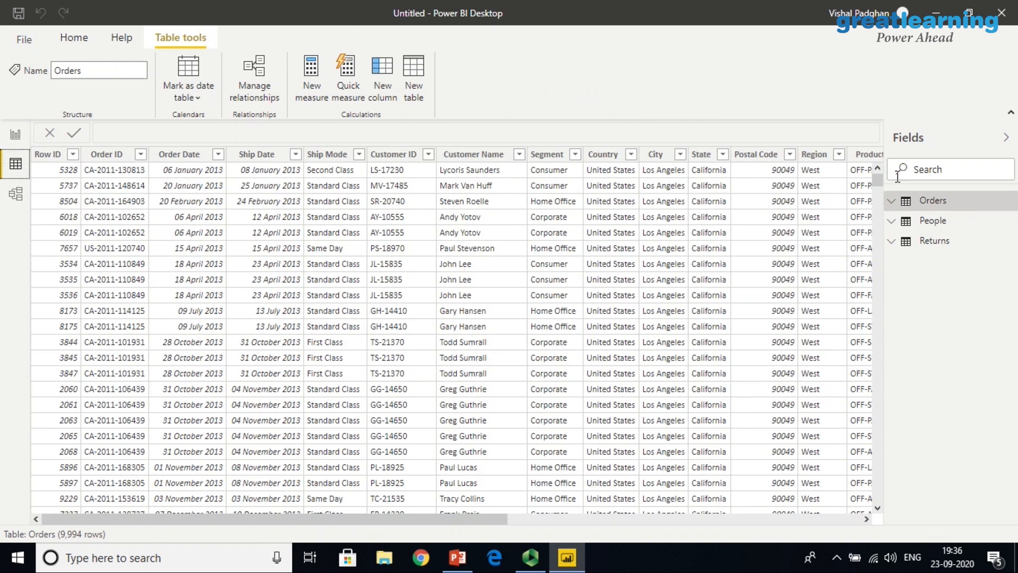
{"action": "mouse_move", "coordinate": [878, 182]}
{"action": "left_mouse_down"}
{"action": "mouse_move", "coordinate": [878, 492]}
{"action": "mouse_move", "coordinate": [886, 249]}
{"action": "mouse_move", "coordinate": [877, 170]}
{"action": "left_mouse_up"}
{"action": "left_click", "coordinate": [15, 194]}
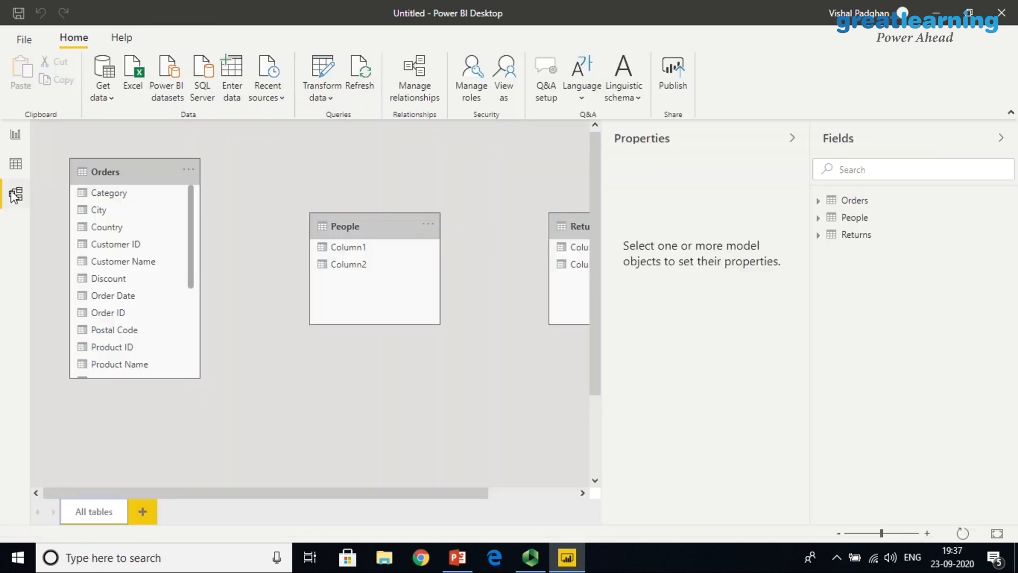
{"action": "left_click", "coordinate": [17, 134]}
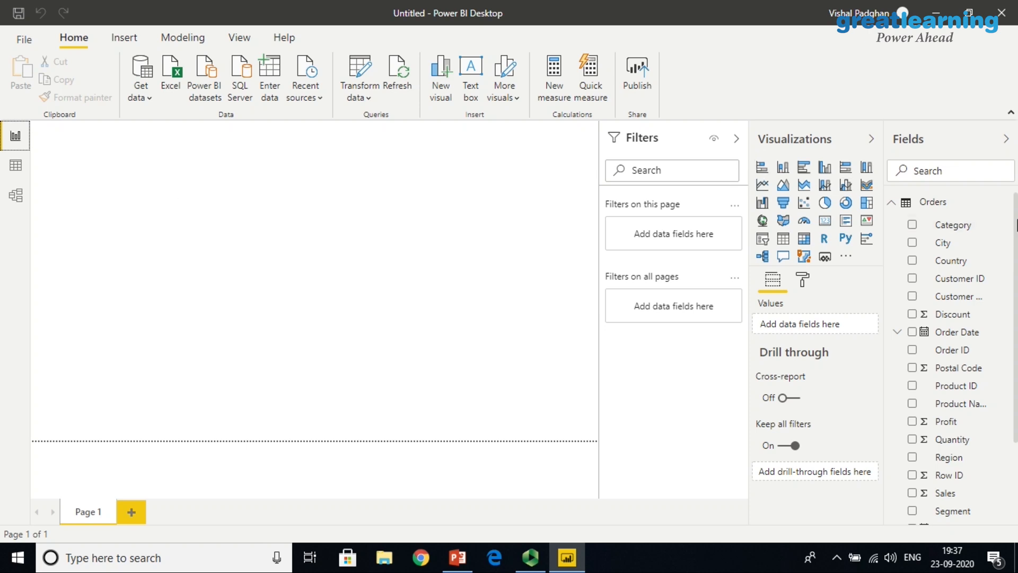
Plot Sales by Segment from the Orders table as a pie chart on Page 1 and enlarge it.
{"action": "left_click_drag", "start_coordinate": [1017, 223], "coordinate": [1017, 251]}
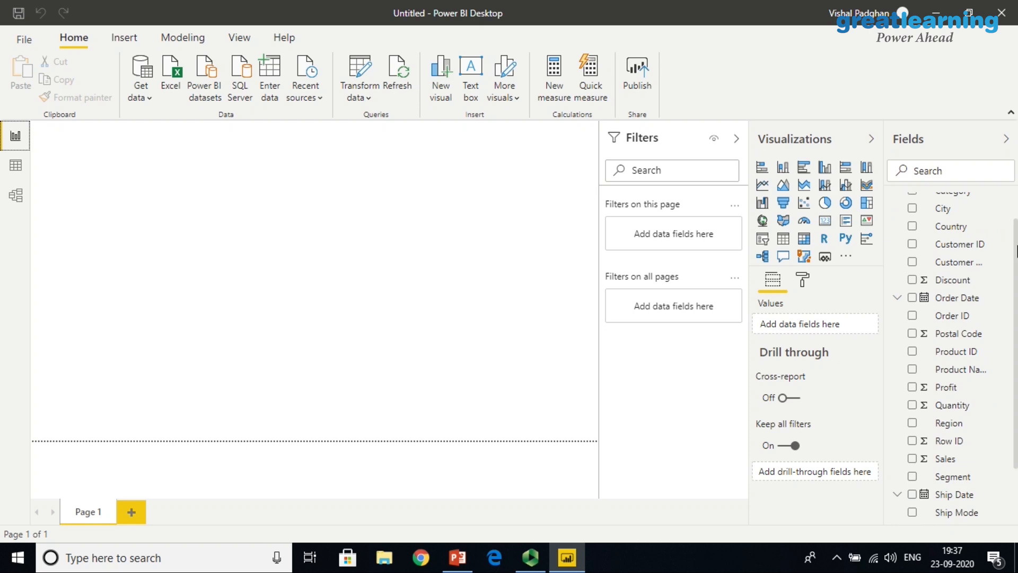
{"action": "left_click_drag", "start_coordinate": [1017, 251], "coordinate": [1017, 233]}
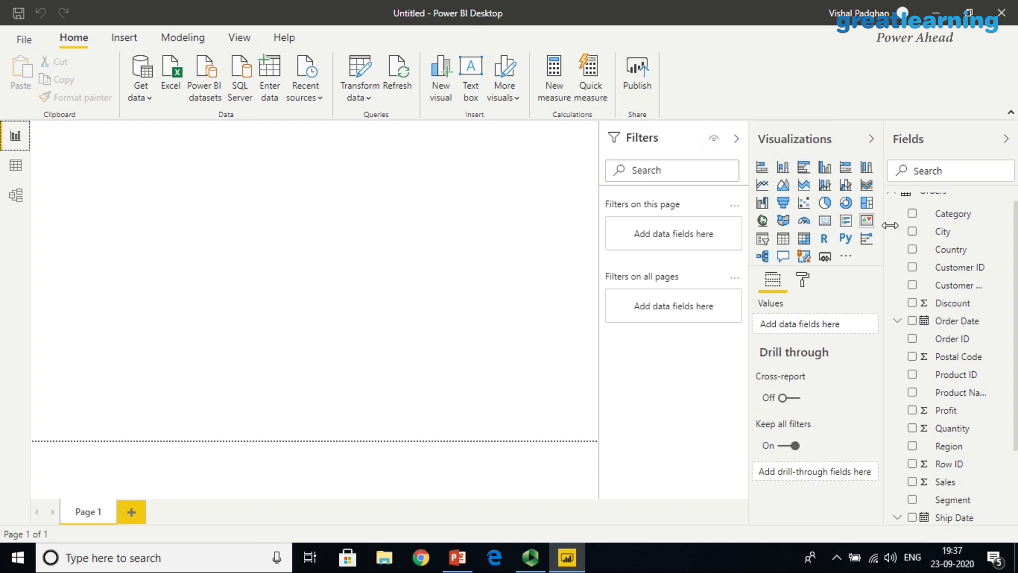
{"action": "left_click_drag", "start_coordinate": [1017, 393], "coordinate": [1017, 440]}
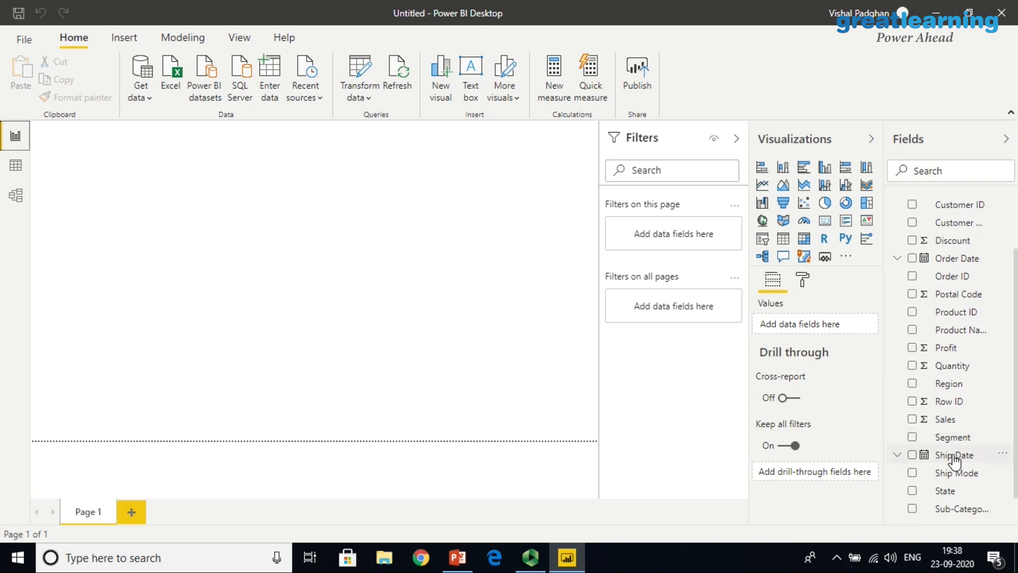
{"action": "left_click_drag", "start_coordinate": [964, 446], "coordinate": [161, 171]}
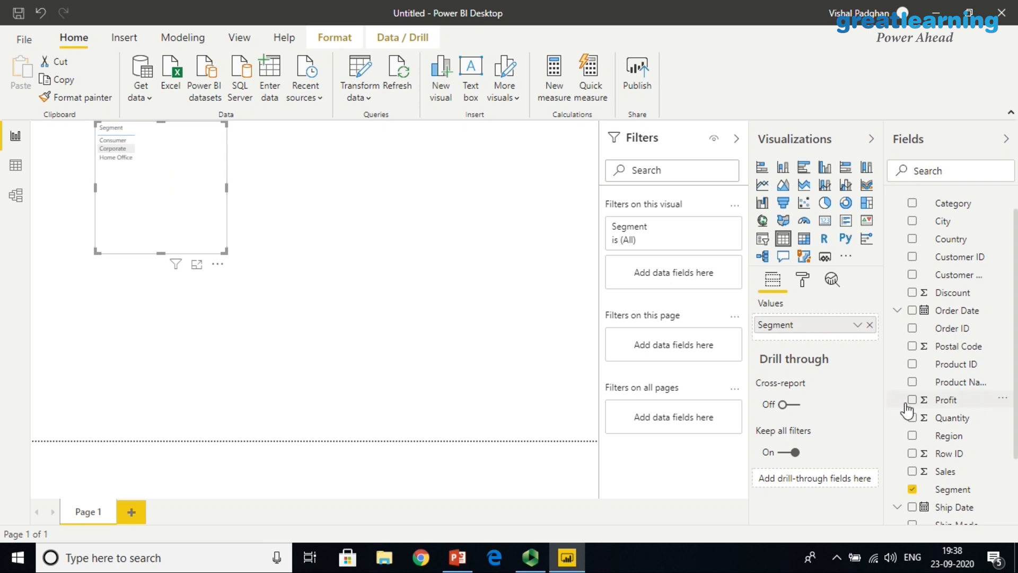
{"action": "left_click_drag", "start_coordinate": [946, 471], "coordinate": [176, 162]}
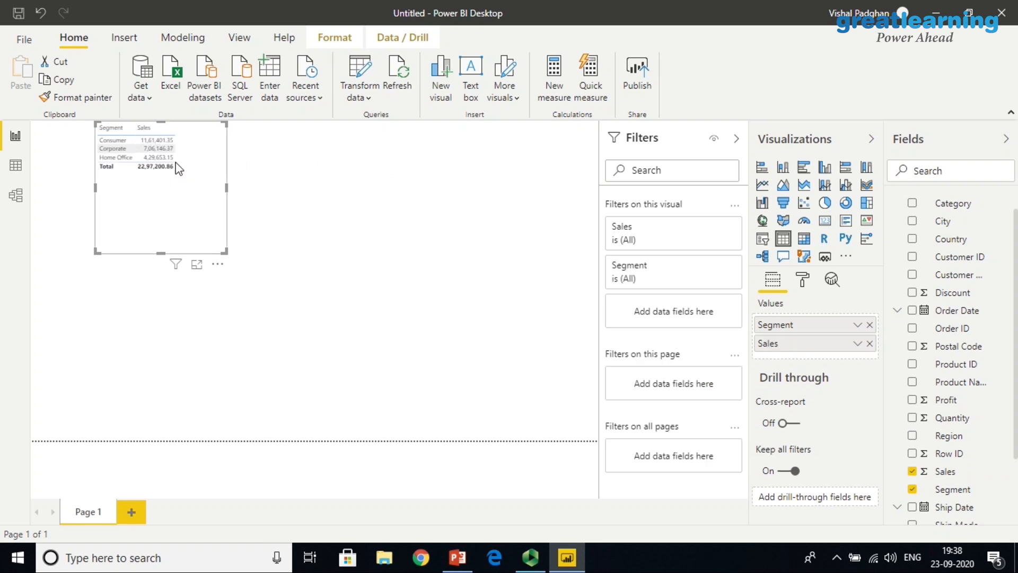
{"action": "left_click", "coordinate": [824, 205]}
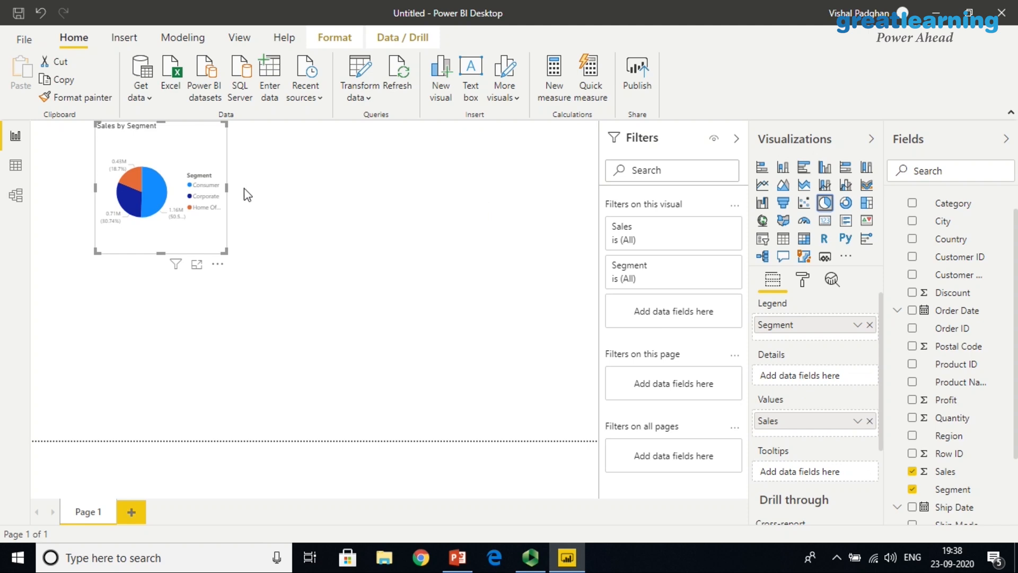
{"action": "left_click_drag", "start_coordinate": [225, 251], "coordinate": [409, 285]}
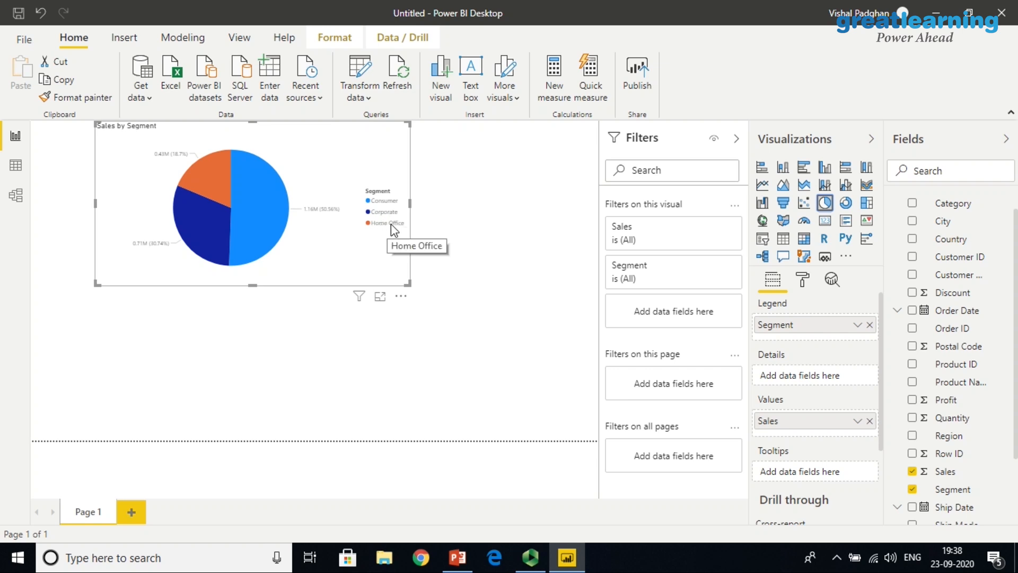
Highlight the Home Office, Consumer and Corporate slices of the enlarged pie chart in turn to inspect them.
{"action": "left_click", "coordinate": [205, 184]}
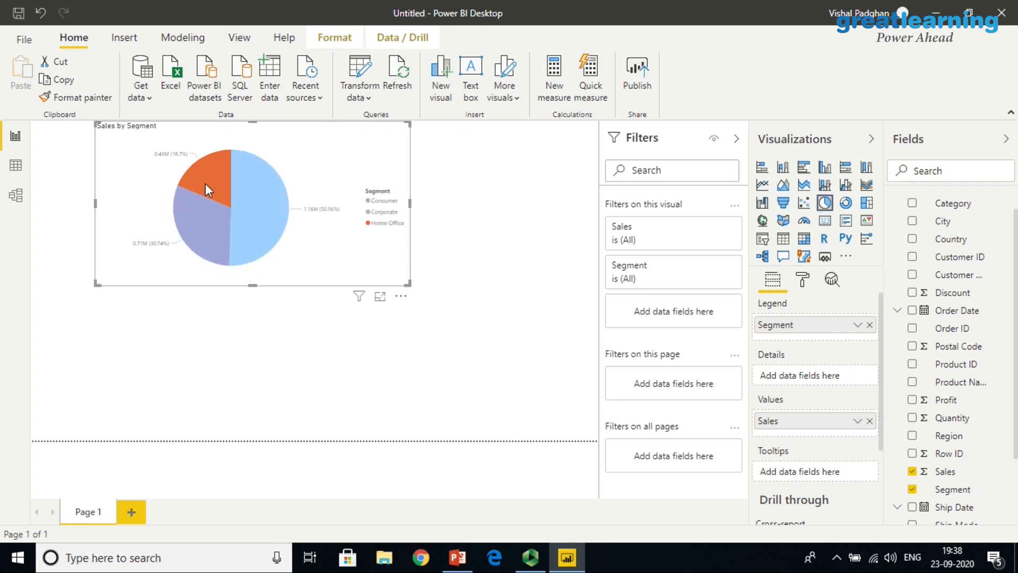
{"action": "left_click", "coordinate": [255, 200]}
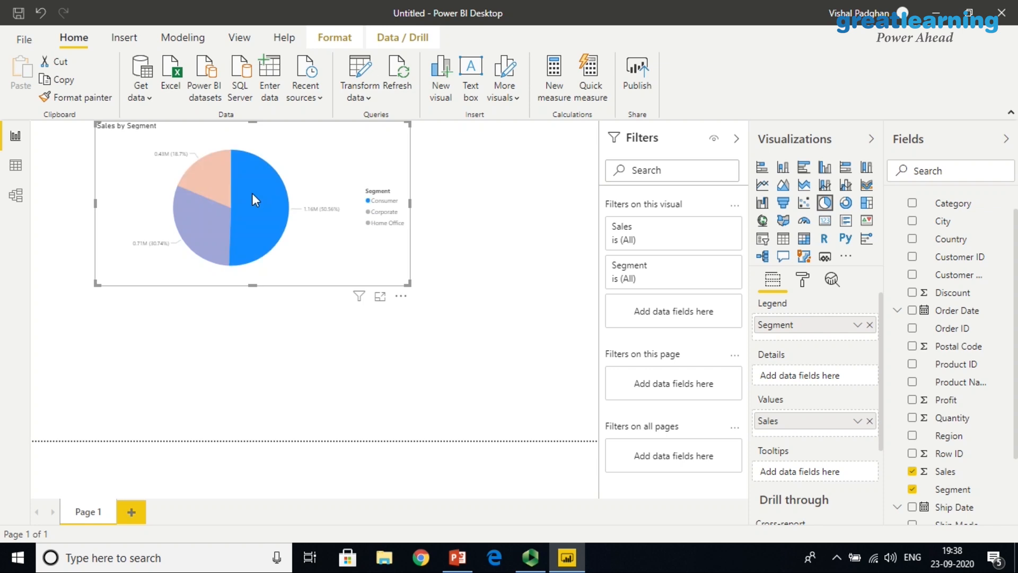
{"action": "left_click", "coordinate": [215, 200]}
{"action": "left_click", "coordinate": [218, 185]}
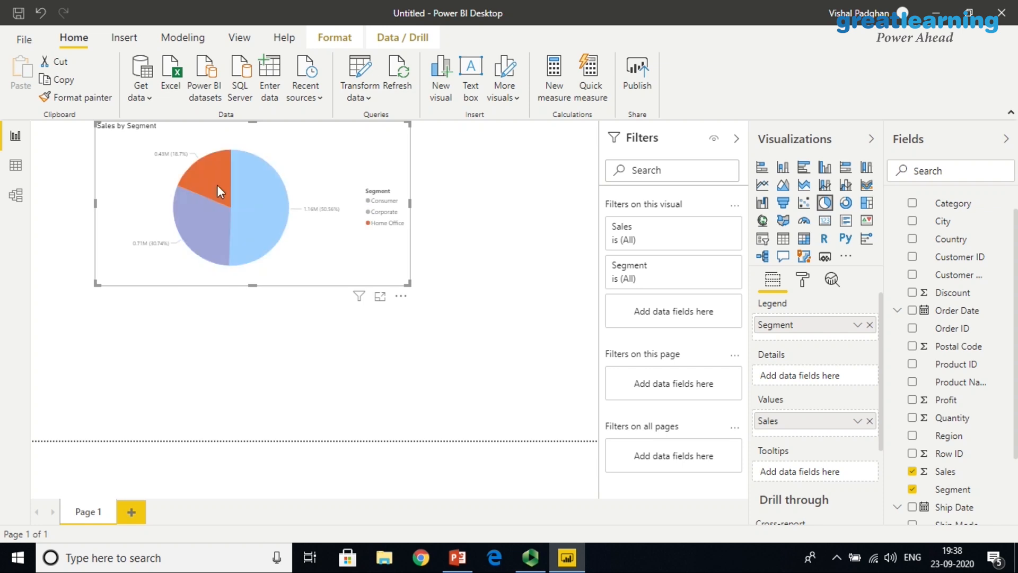
{"action": "left_click", "coordinate": [250, 201]}
{"action": "left_click", "coordinate": [211, 218]}
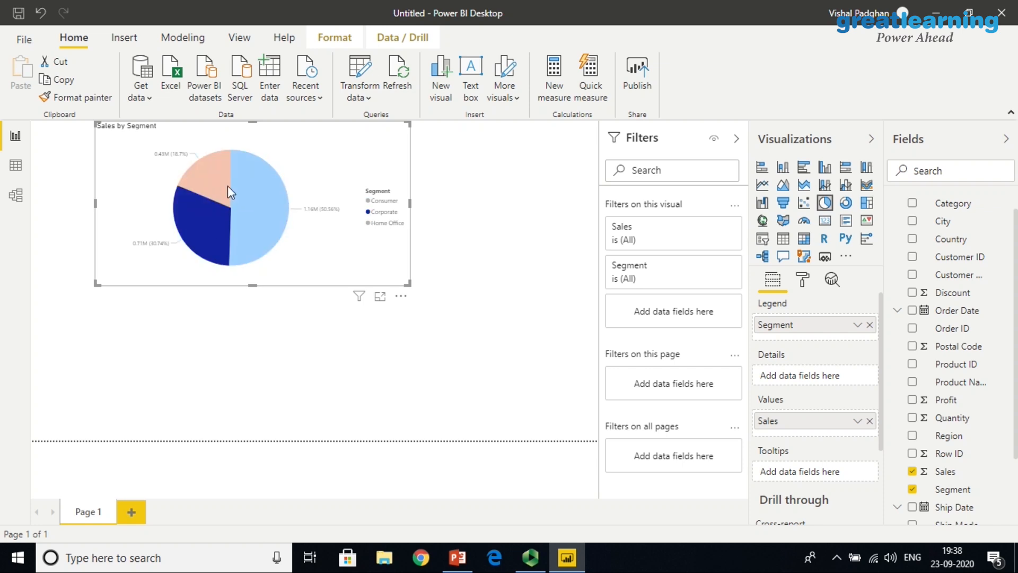
{"action": "left_click", "coordinate": [227, 185]}
Shrink the pie chart and move it into the upper-left corner of the report page.
{"action": "left_click_drag", "start_coordinate": [410, 284], "coordinate": [270, 256]}
{"action": "left_click_drag", "start_coordinate": [157, 201], "coordinate": [97, 202]}
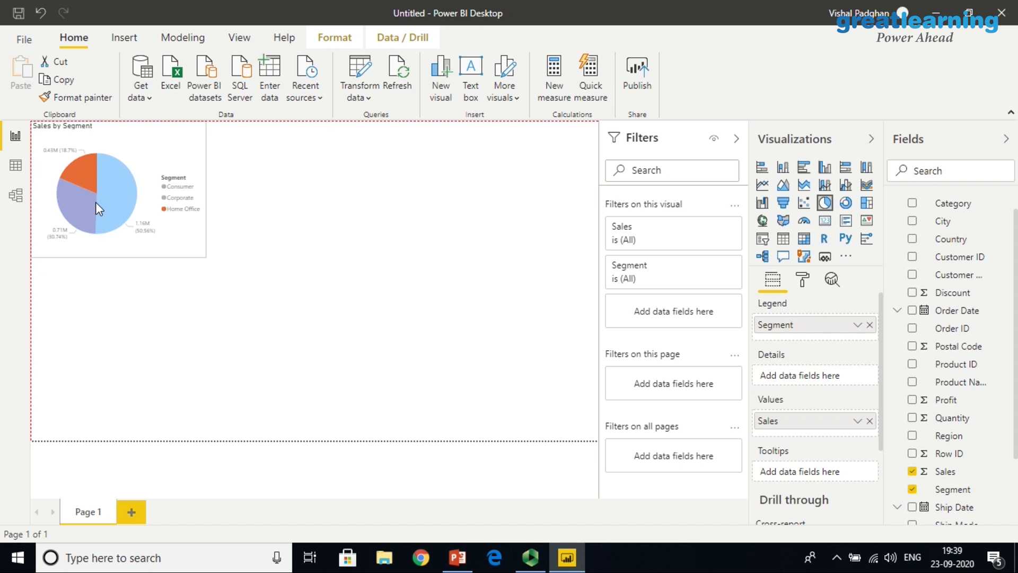
Inspect the reduced pie chart by highlighting its Consumer, Home Office and Corporate slices, and deselect the chart.
{"action": "left_click", "coordinate": [95, 202]}
{"action": "left_click", "coordinate": [107, 193]}
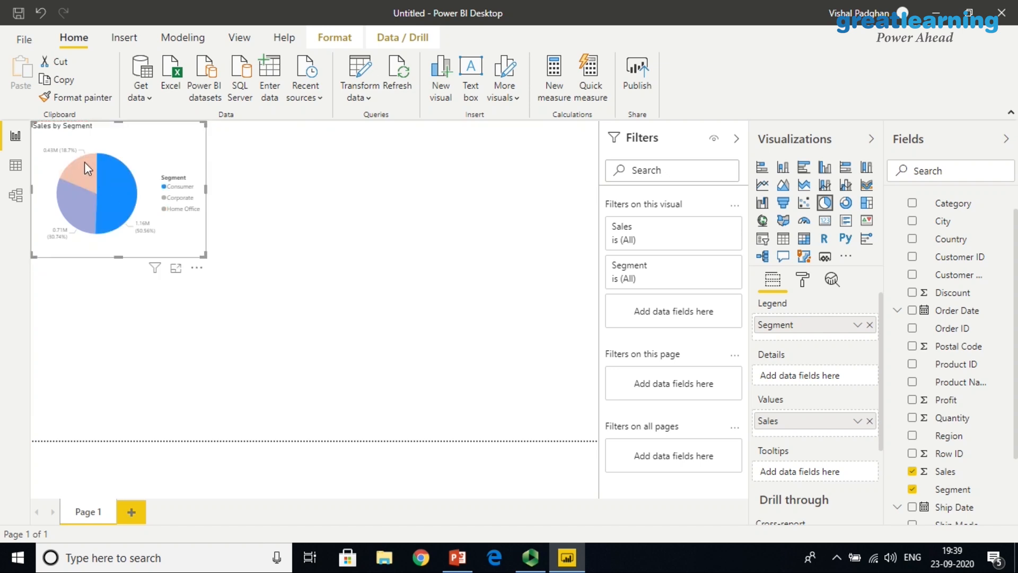
{"action": "left_click", "coordinate": [85, 165]}
{"action": "left_click", "coordinate": [77, 196]}
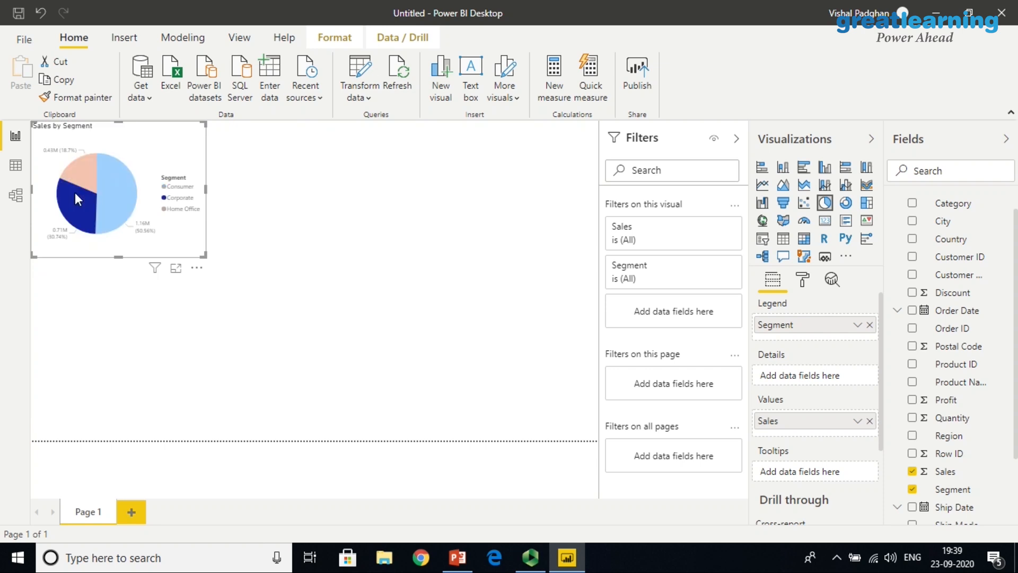
{"action": "left_click", "coordinate": [175, 313]}
Clear the Corporate highlight and make the pie chart slightly larger in its corner of the page.
{"action": "mouse_move", "coordinate": [128, 208]}
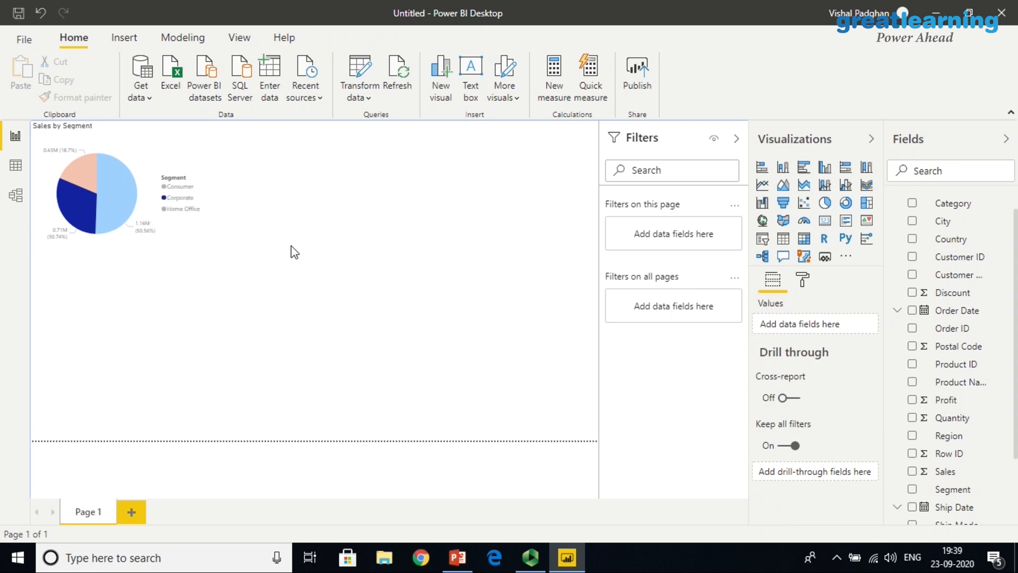
{"action": "left_click", "coordinate": [158, 216]}
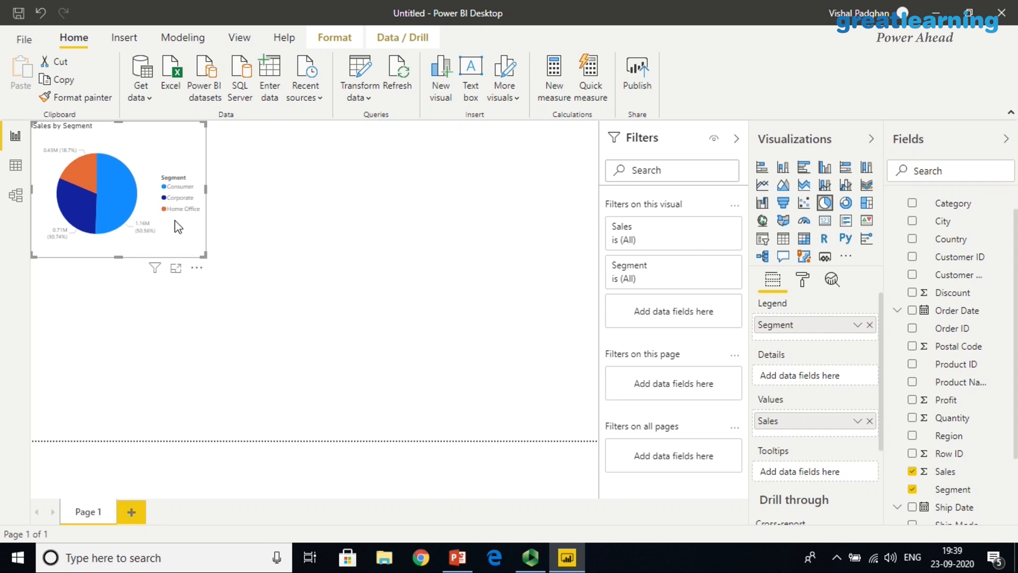
{"action": "mouse_move", "coordinate": [205, 255]}
{"action": "left_mouse_down"}
{"action": "mouse_move", "coordinate": [218, 256]}
{"action": "mouse_move", "coordinate": [208, 268]}
{"action": "left_mouse_up"}
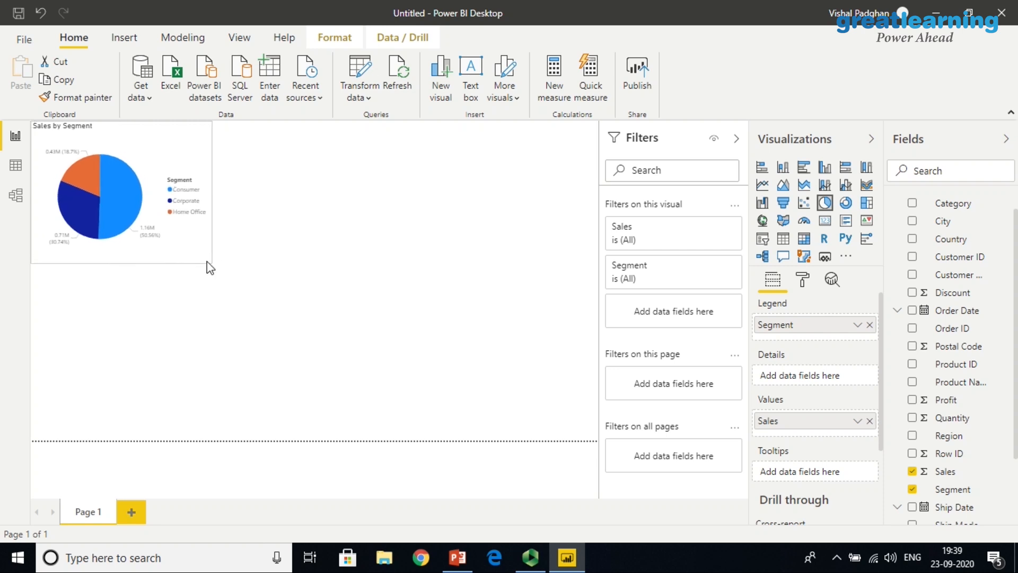
{"action": "left_click", "coordinate": [83, 316]}
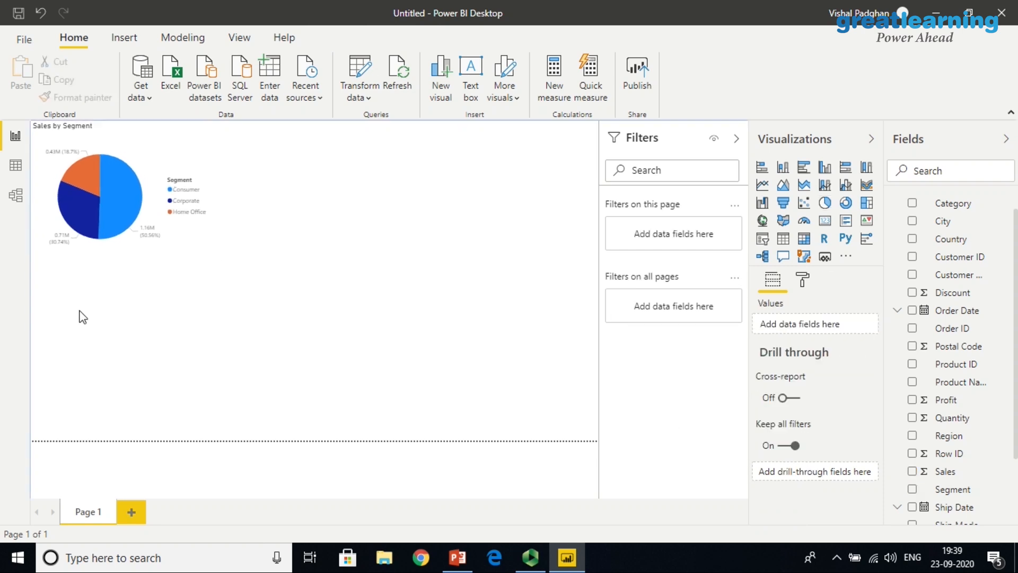
Highlight the Consumer slice and then the Home Office slice of the resized pie chart, and deselect the chart.
{"action": "mouse_move", "coordinate": [105, 190]}
{"action": "left_click", "coordinate": [111, 178]}
{"action": "left_click", "coordinate": [88, 177]}
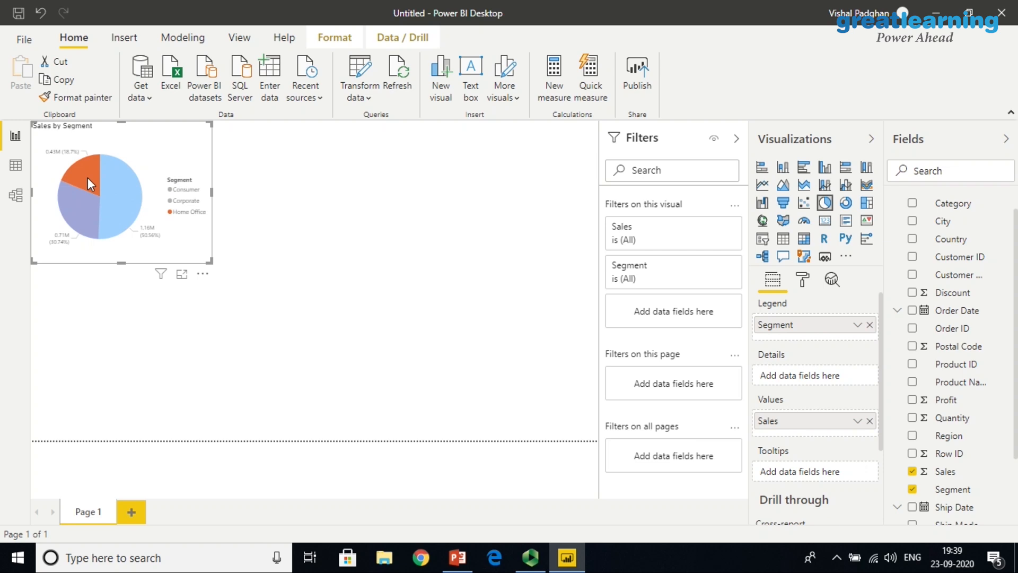
{"action": "left_click", "coordinate": [89, 295]}
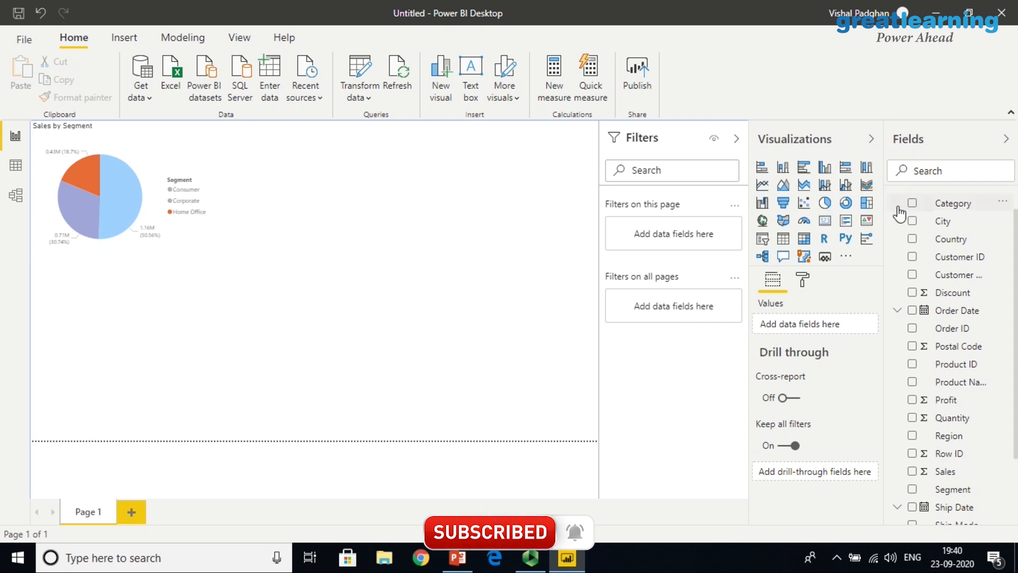
Add a card visual showing Sales in the upper-right part of the report page and make it slightly smaller.
{"action": "left_click", "coordinate": [826, 222]}
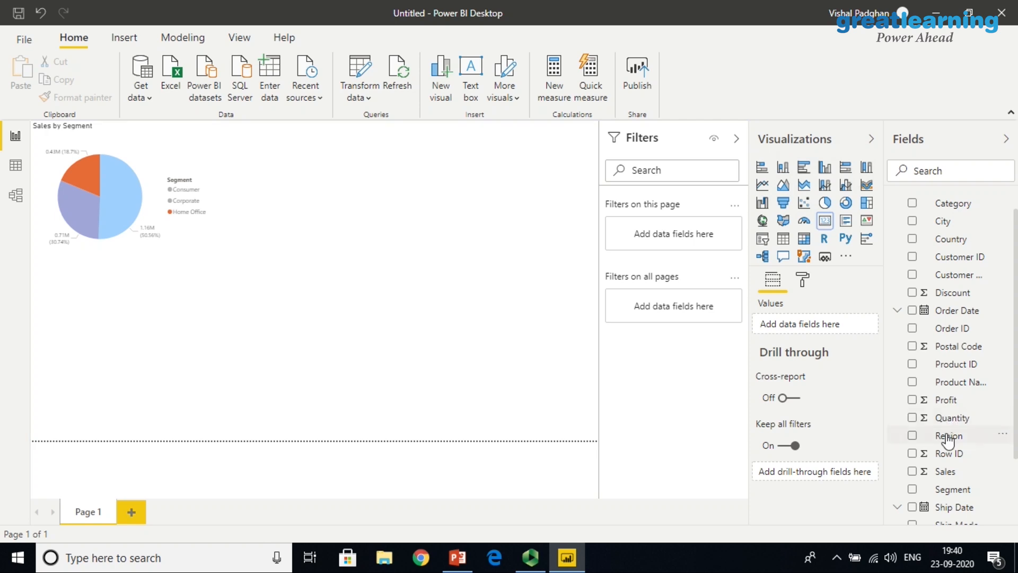
{"action": "left_click_drag", "start_coordinate": [946, 471], "coordinate": [448, 183]}
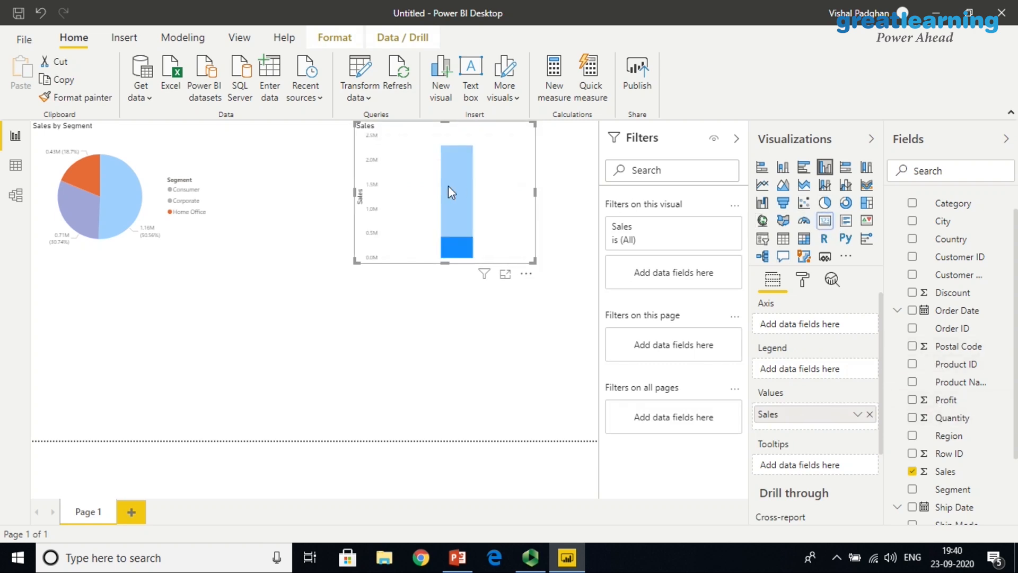
{"action": "left_click", "coordinate": [827, 225]}
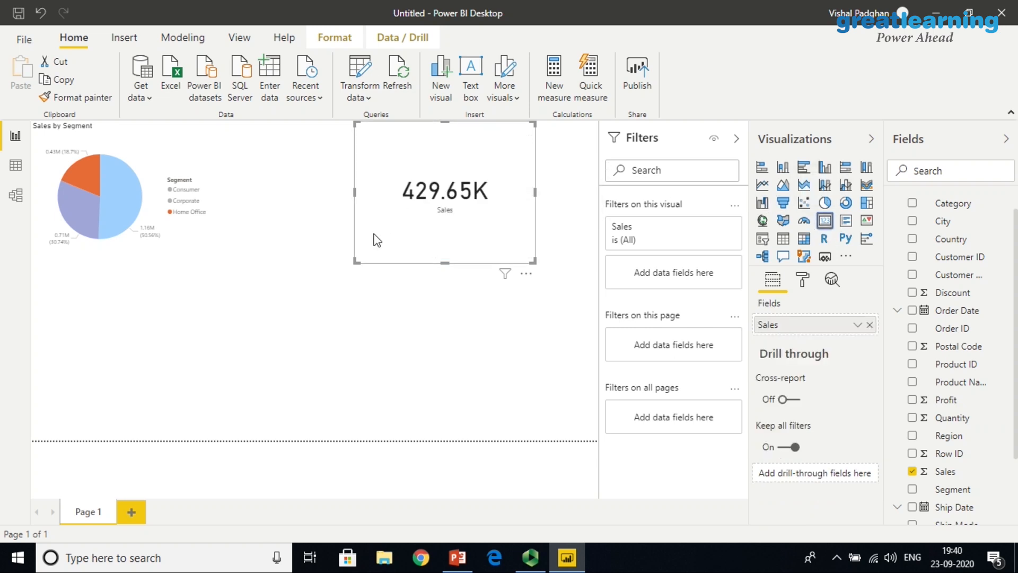
{"action": "left_click_drag", "start_coordinate": [356, 262], "coordinate": [367, 254]}
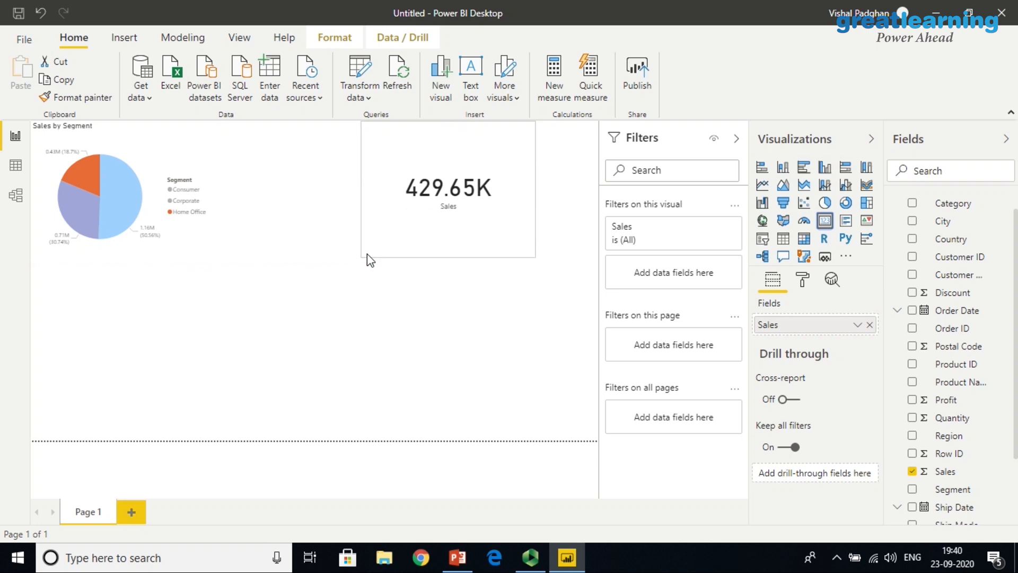
Highlight the Consumer, Home Office and Corporate slices of the pie chart in turn to check how the Sales card responds.
{"action": "left_click", "coordinate": [129, 189]}
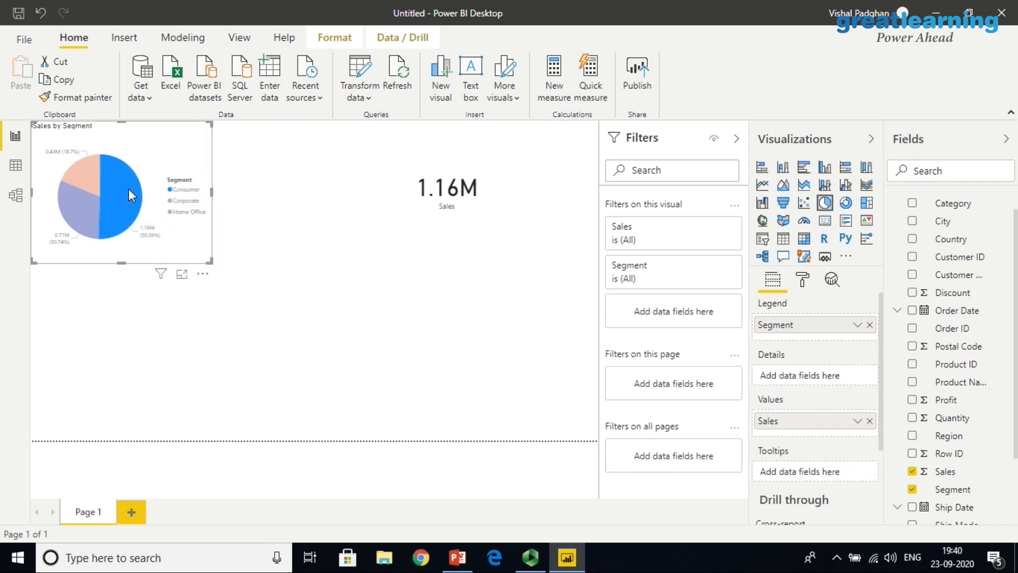
{"action": "left_click", "coordinate": [80, 176]}
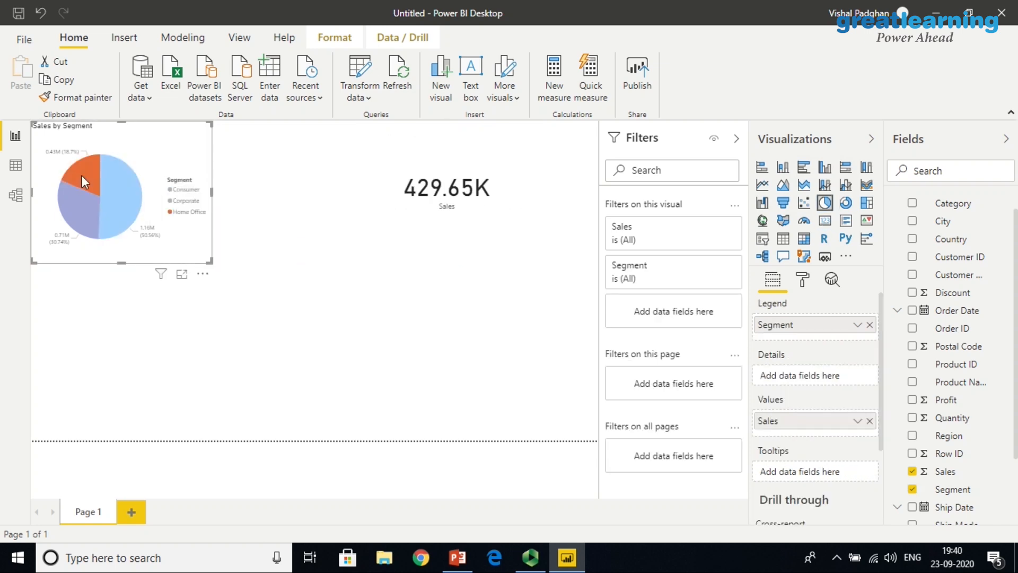
{"action": "left_click", "coordinate": [117, 192]}
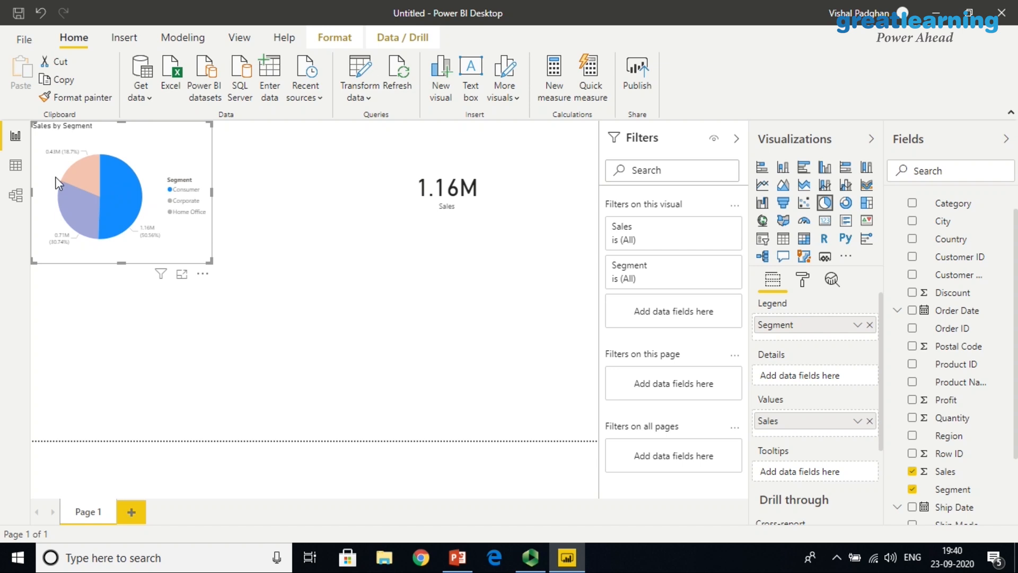
{"action": "left_click", "coordinate": [77, 175]}
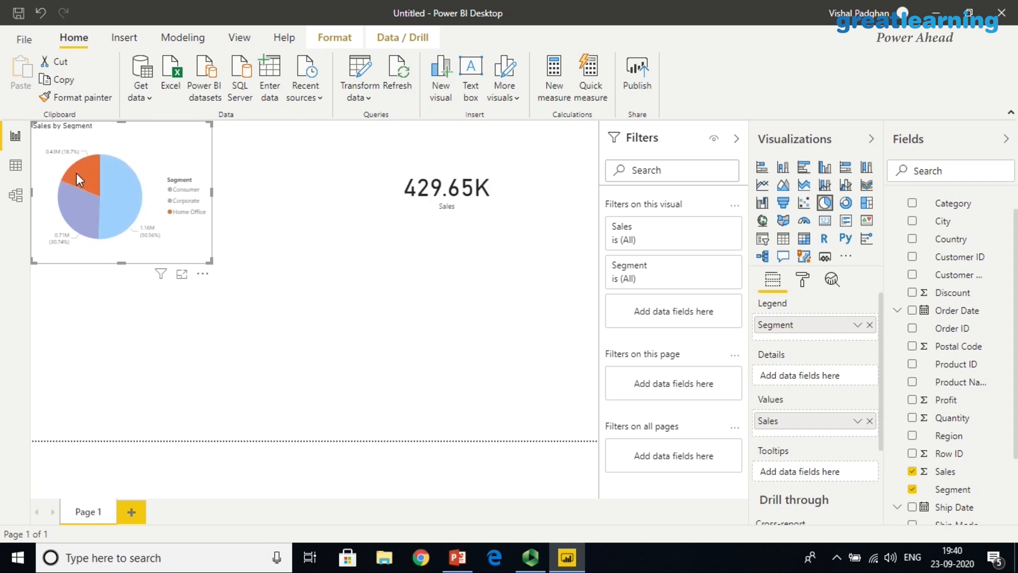
{"action": "left_click", "coordinate": [104, 182]}
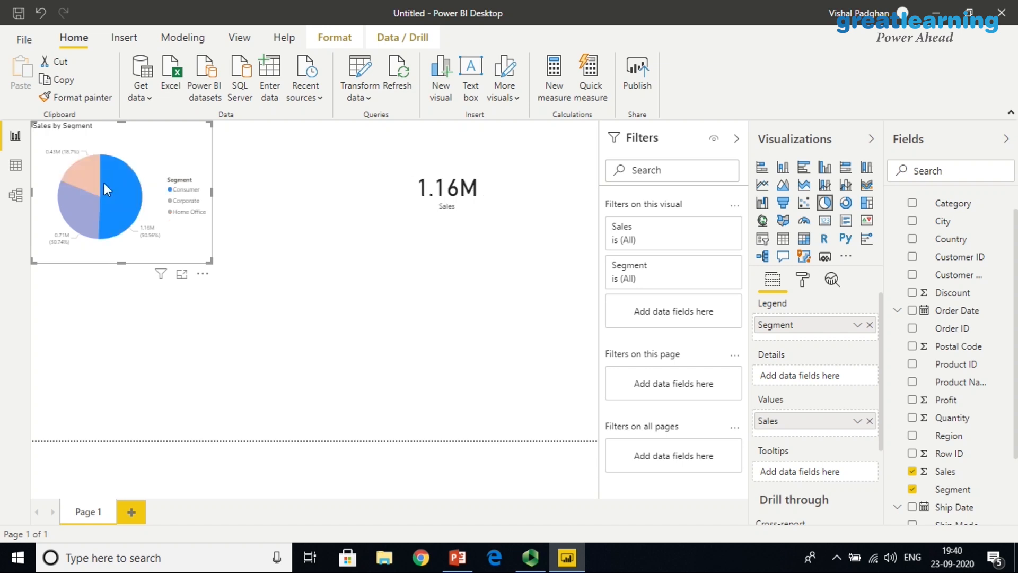
{"action": "left_click", "coordinate": [81, 201]}
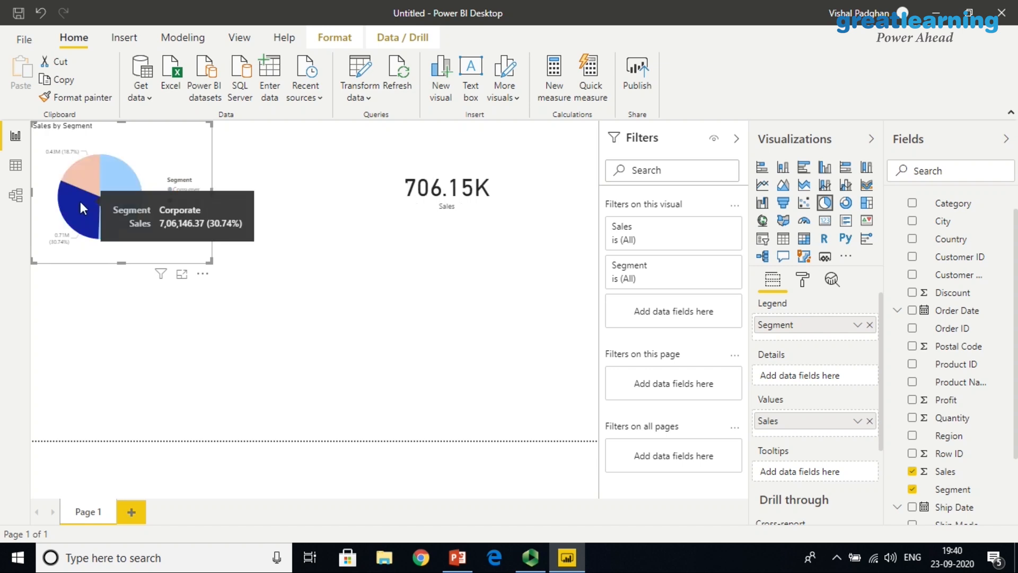
{"action": "mouse_move", "coordinate": [80, 202]}
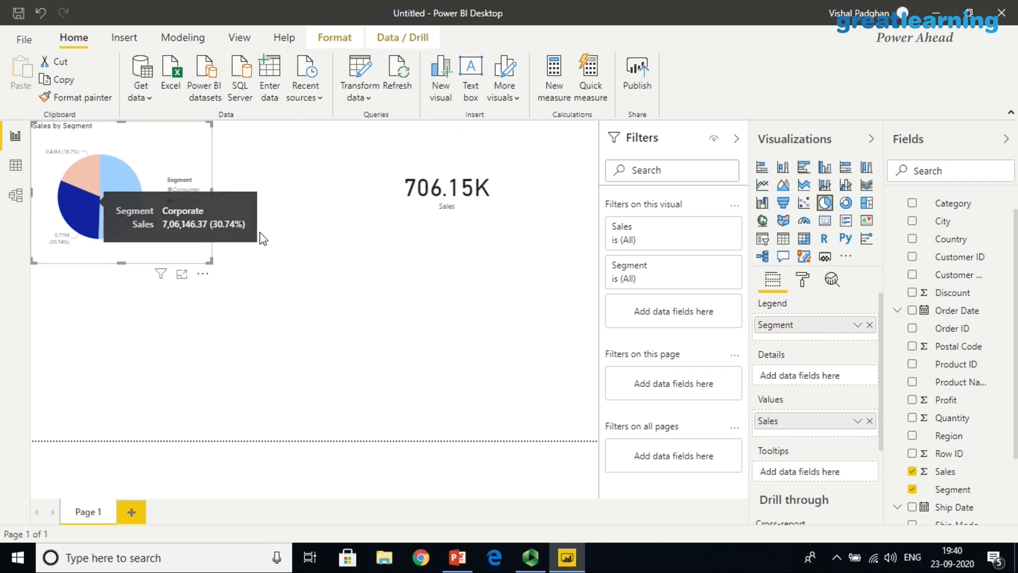
{"action": "left_click", "coordinate": [310, 234]}
{"action": "left_click", "coordinate": [484, 187]}
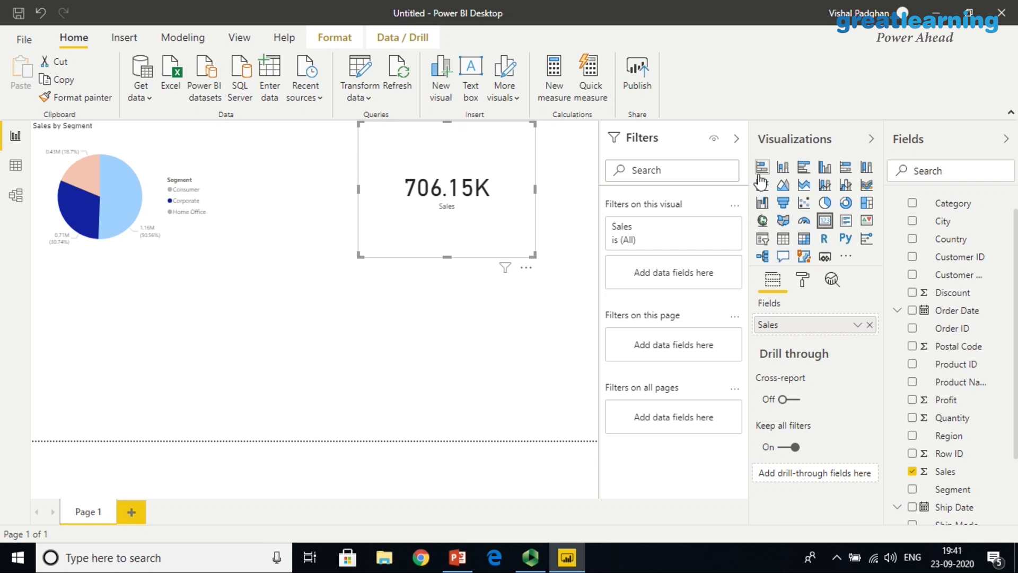
{"action": "left_click", "coordinate": [764, 222]}
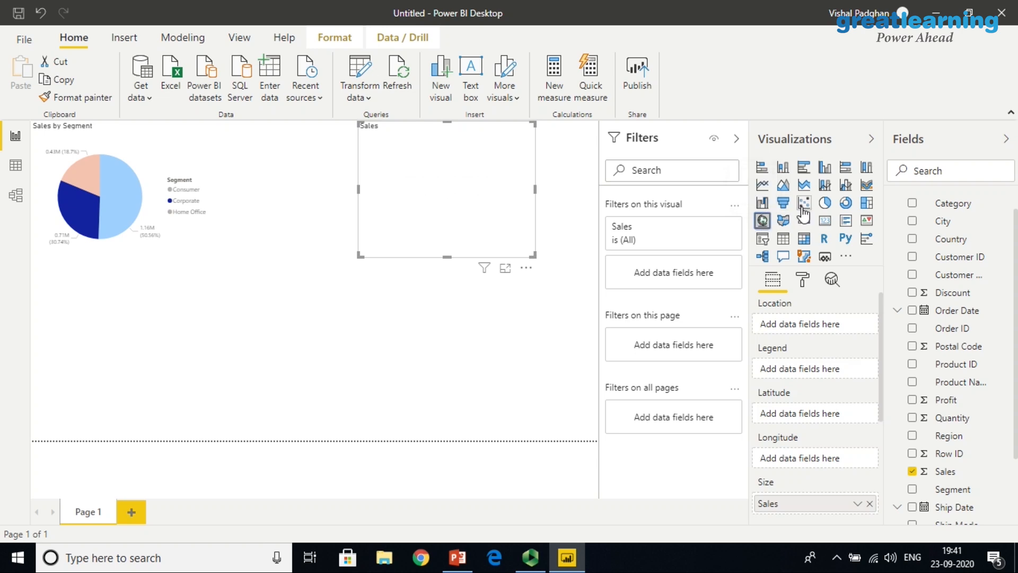
{"action": "left_click", "coordinate": [825, 220]}
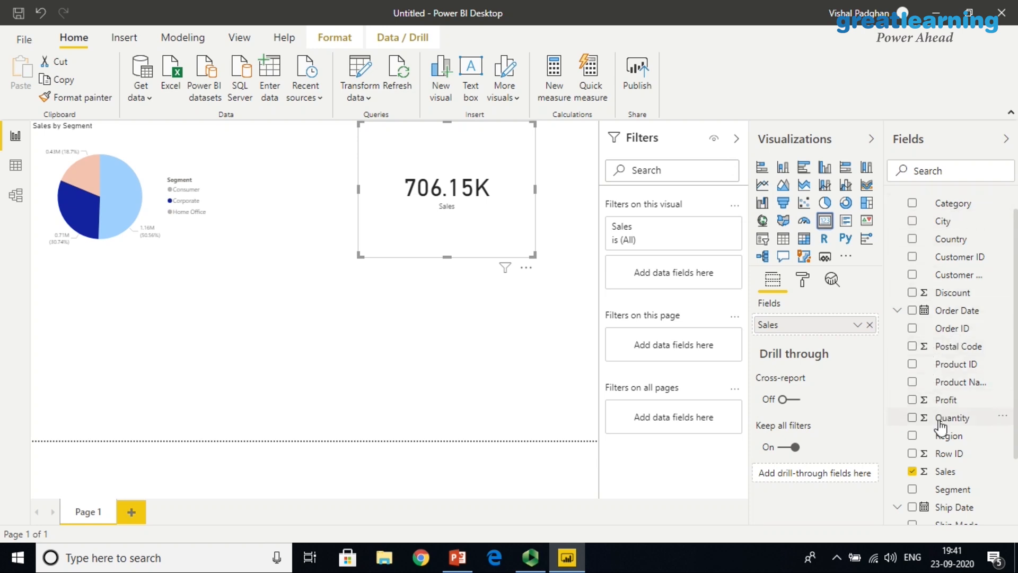
Add a map of Sales with City as its location below the card, and enlarge it to fill the page's lower-right corner.
{"action": "left_click_drag", "start_coordinate": [936, 477], "coordinate": [423, 355]}
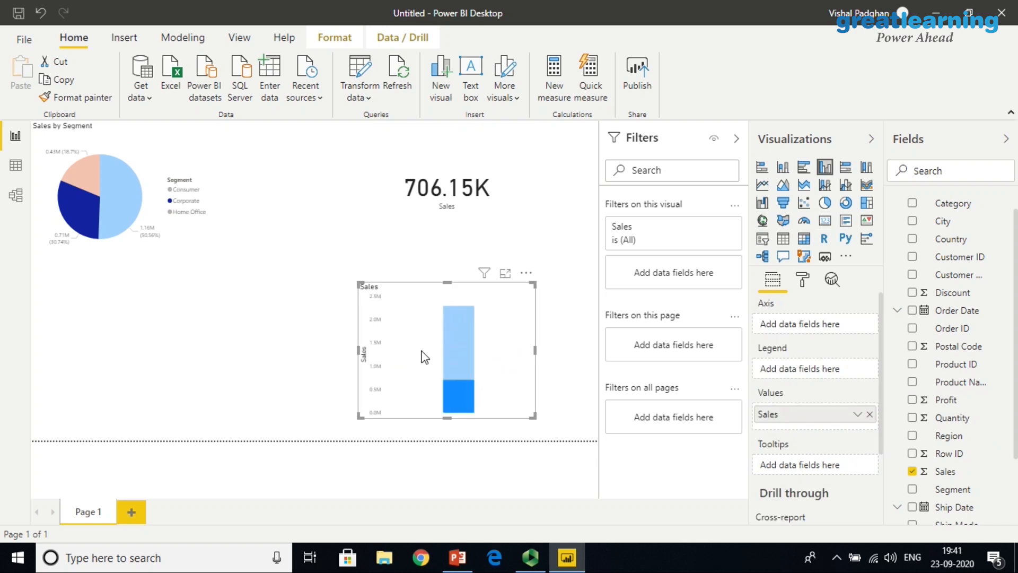
{"action": "left_click", "coordinate": [762, 220]}
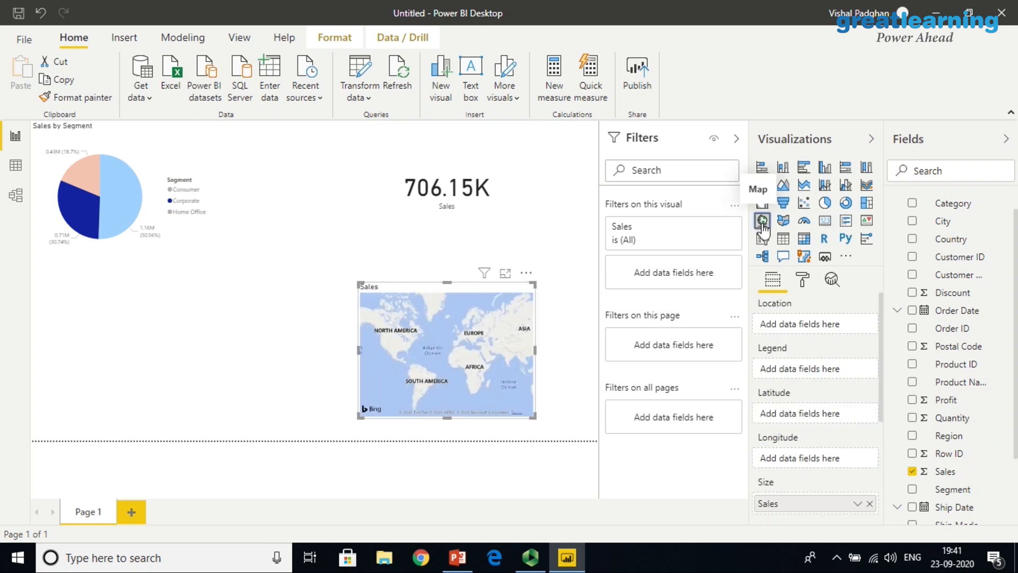
{"action": "mouse_move", "coordinate": [534, 284]}
{"action": "left_mouse_down"}
{"action": "mouse_move", "coordinate": [568, 267]}
{"action": "mouse_move", "coordinate": [536, 292]}
{"action": "left_mouse_up"}
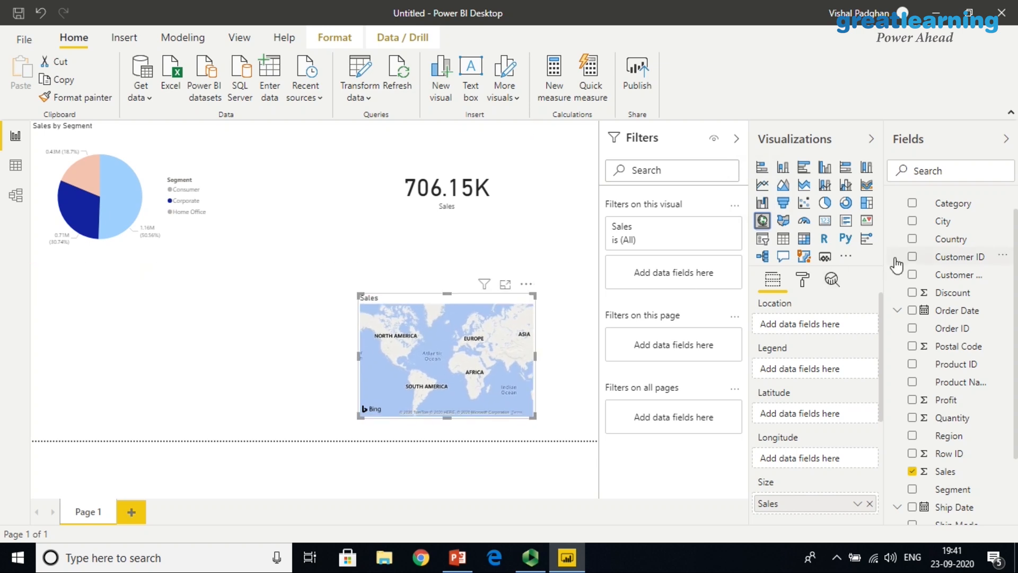
{"action": "left_click_drag", "start_coordinate": [940, 221], "coordinate": [460, 346]}
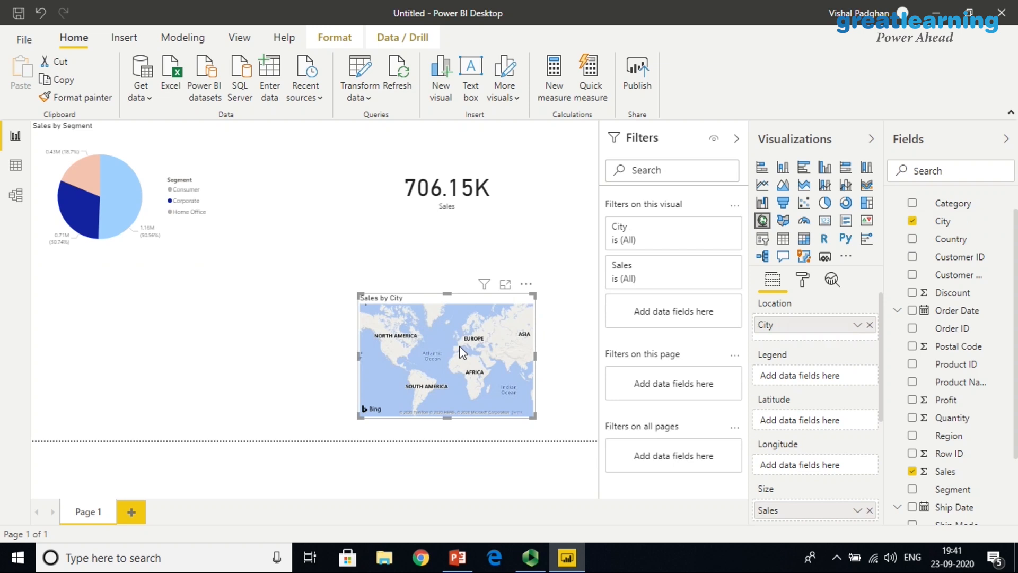
{"action": "left_click_drag", "start_coordinate": [357, 295], "coordinate": [300, 265]}
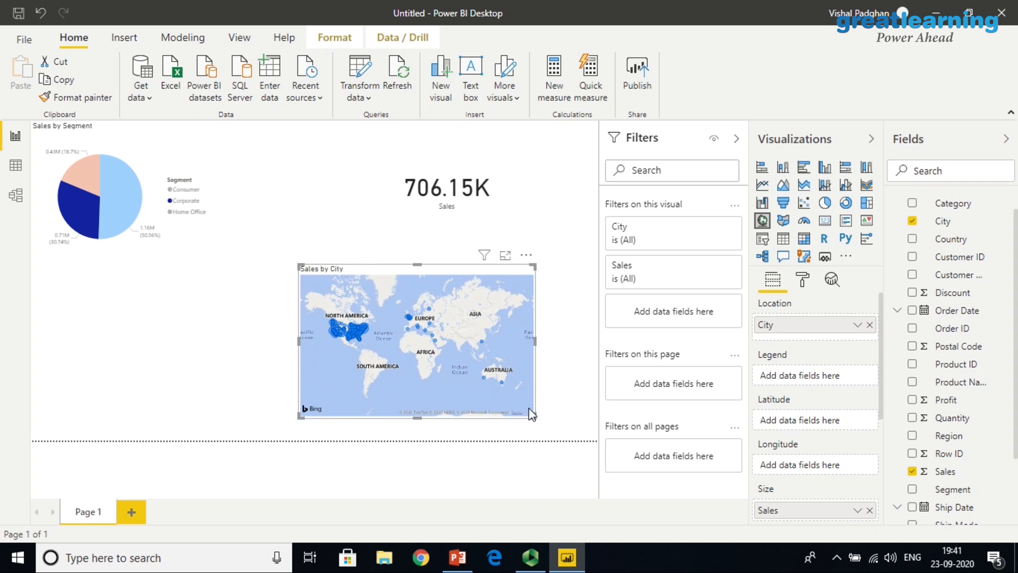
{"action": "left_click_drag", "start_coordinate": [532, 412], "coordinate": [610, 443]}
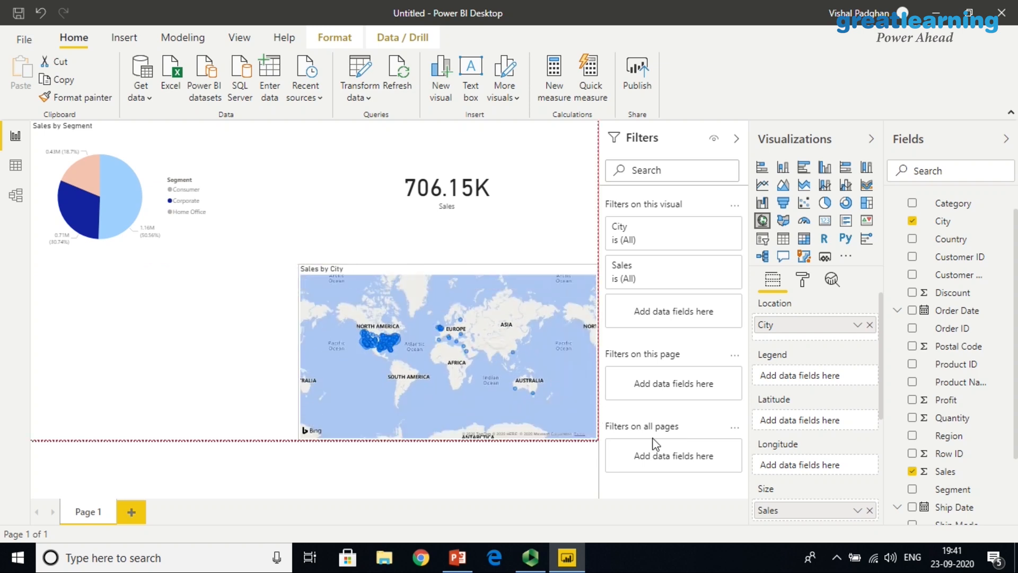
Examine the distribution of city bubbles on the Sales by City map across the United States at different zoom levels.
{"action": "double_click", "coordinate": [392, 343]}
{"action": "scroll", "coordinate": [392, 343], "scroll_direction": "up", "scroll_amount": 2}
{"action": "scroll", "coordinate": [393, 343], "scroll_direction": "down", "scroll_amount": 3}
{"action": "scroll", "coordinate": [393, 343], "scroll_direction": "up", "scroll_amount": 2}
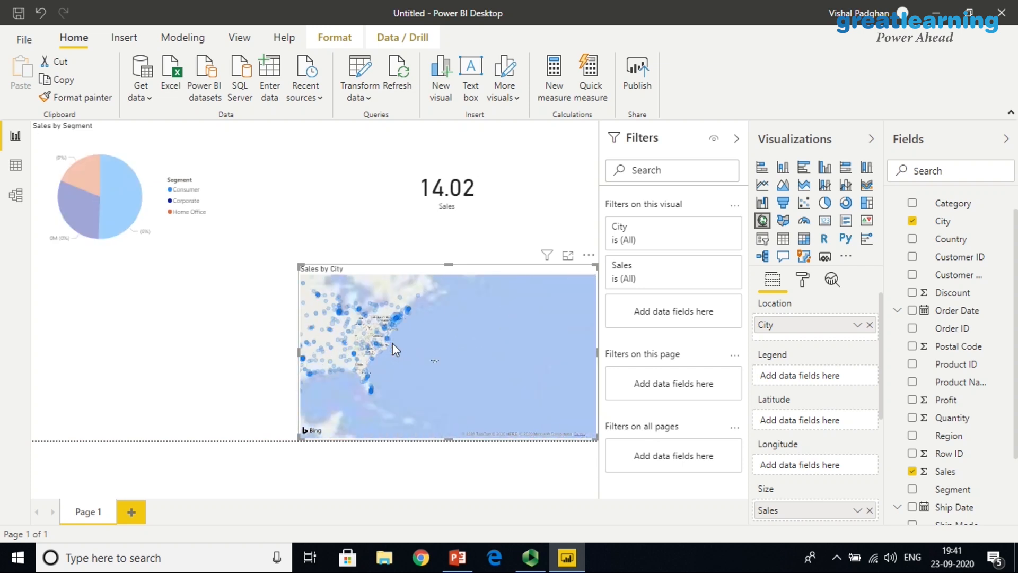
{"action": "scroll", "coordinate": [392, 343], "scroll_direction": "up", "scroll_amount": 3}
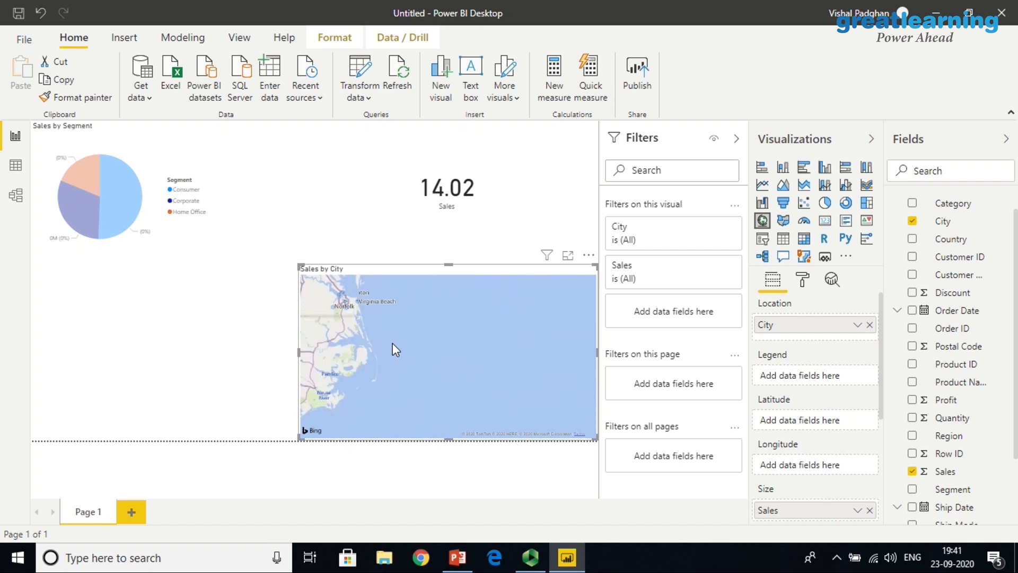
{"action": "scroll", "coordinate": [393, 344], "scroll_direction": "down", "scroll_amount": 3}
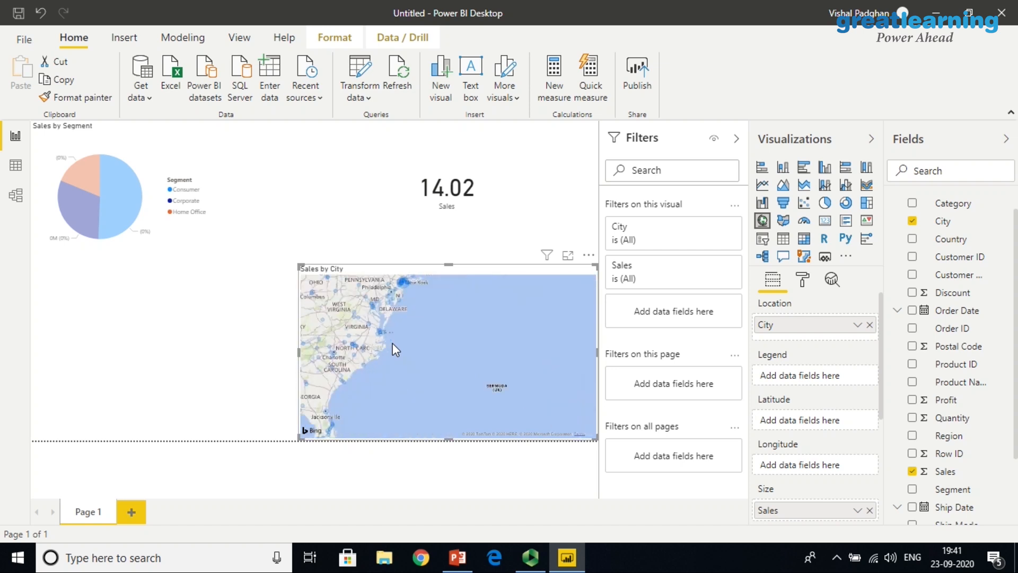
{"action": "scroll", "coordinate": [393, 342], "scroll_direction": "down", "scroll_amount": 3}
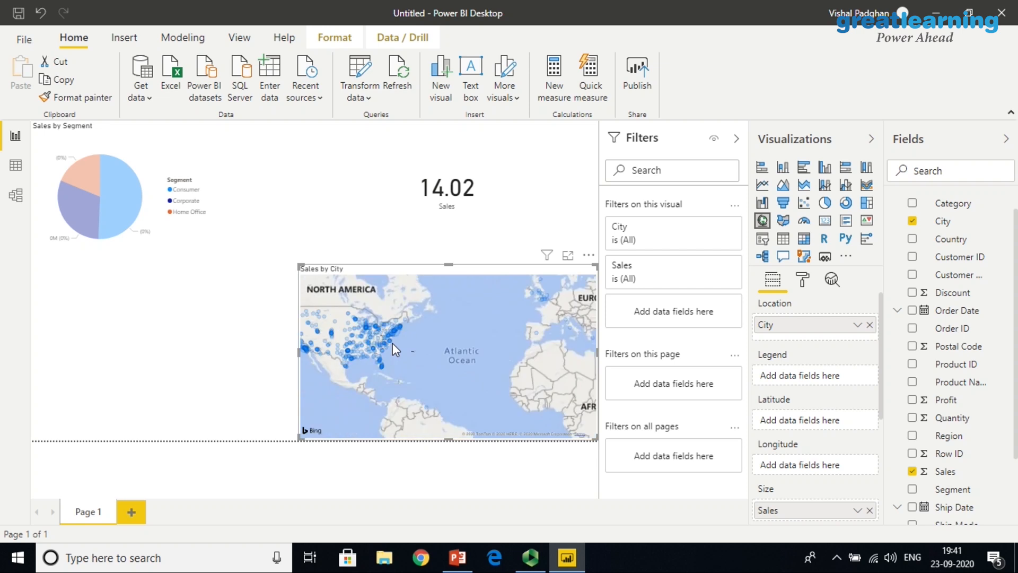
{"action": "scroll", "coordinate": [393, 342], "scroll_direction": "up", "scroll_amount": 3}
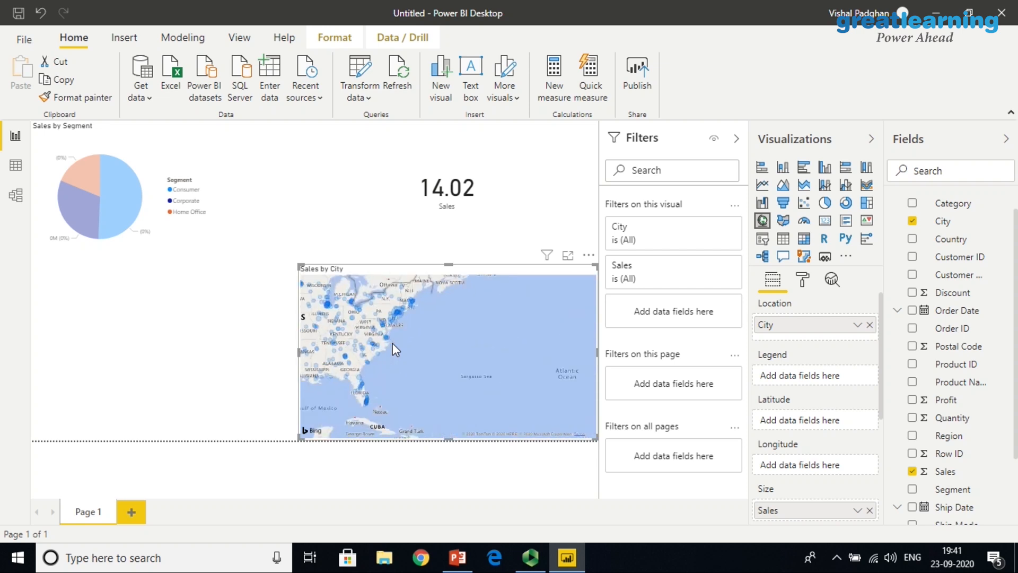
{"action": "scroll", "coordinate": [392, 343], "scroll_direction": "down", "scroll_amount": 2}
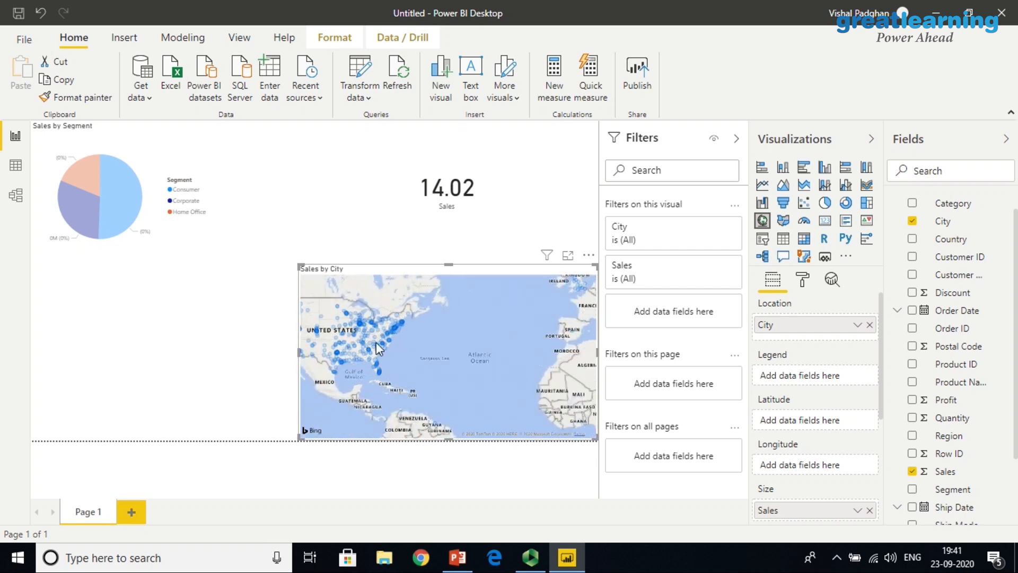
{"action": "scroll", "coordinate": [455, 360], "scroll_direction": "up", "scroll_amount": 2}
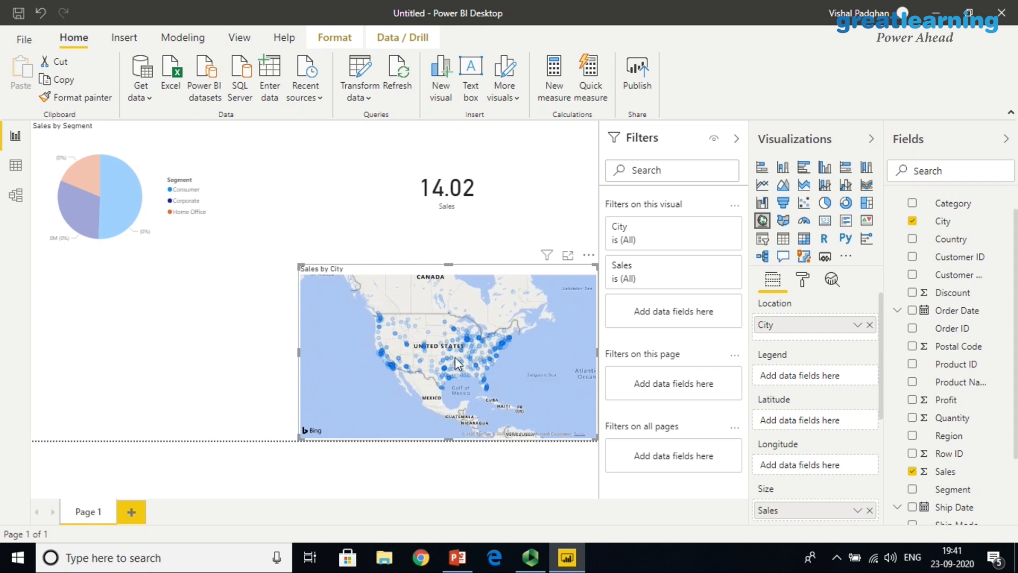
{"action": "scroll", "coordinate": [455, 357], "scroll_direction": "up", "scroll_amount": 2}
{"action": "scroll", "coordinate": [455, 357], "scroll_direction": "down", "scroll_amount": 3}
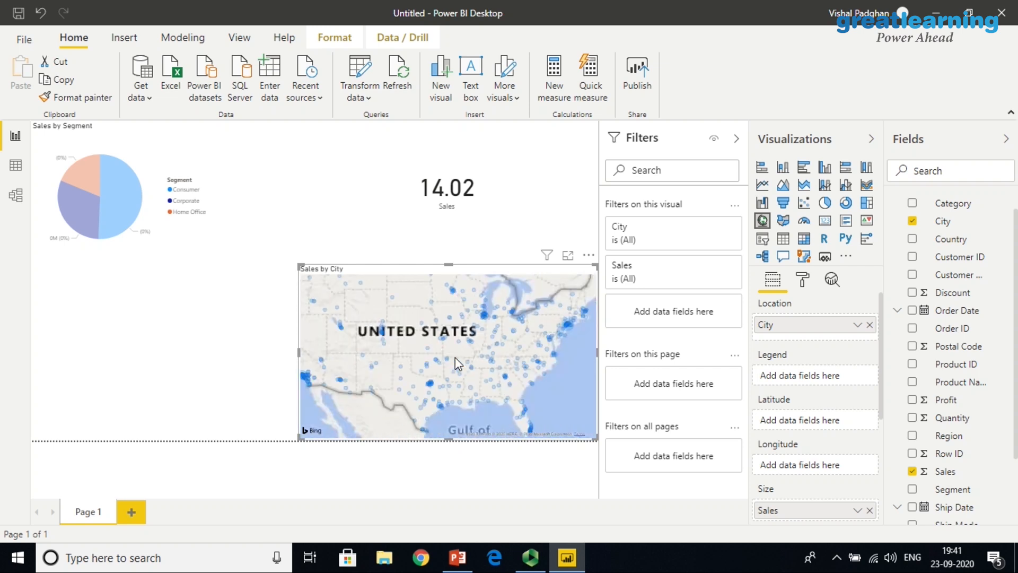
{"action": "scroll", "coordinate": [455, 357], "scroll_direction": "up", "scroll_amount": 1}
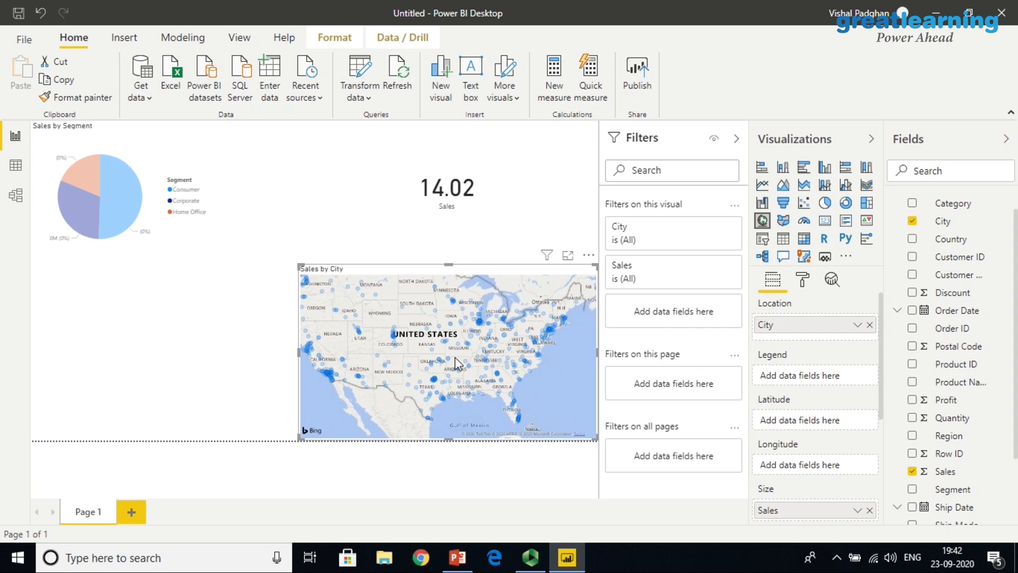
Highlight individual city bubbles near Lake Michigan, in California and in Arizona to check the card and pie chart, and deselect the map.
{"action": "left_click", "coordinate": [480, 324]}
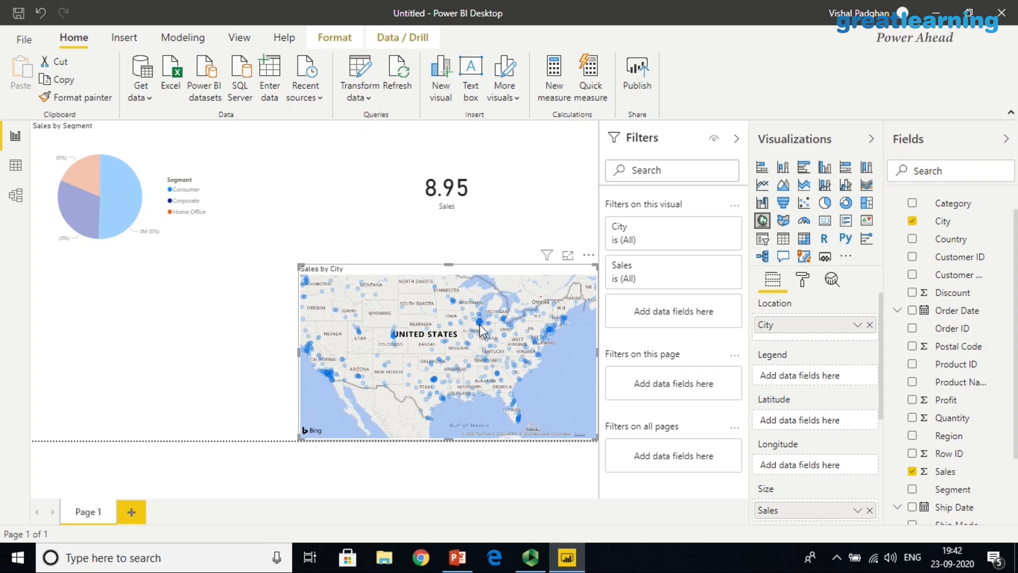
{"action": "left_click", "coordinate": [479, 320]}
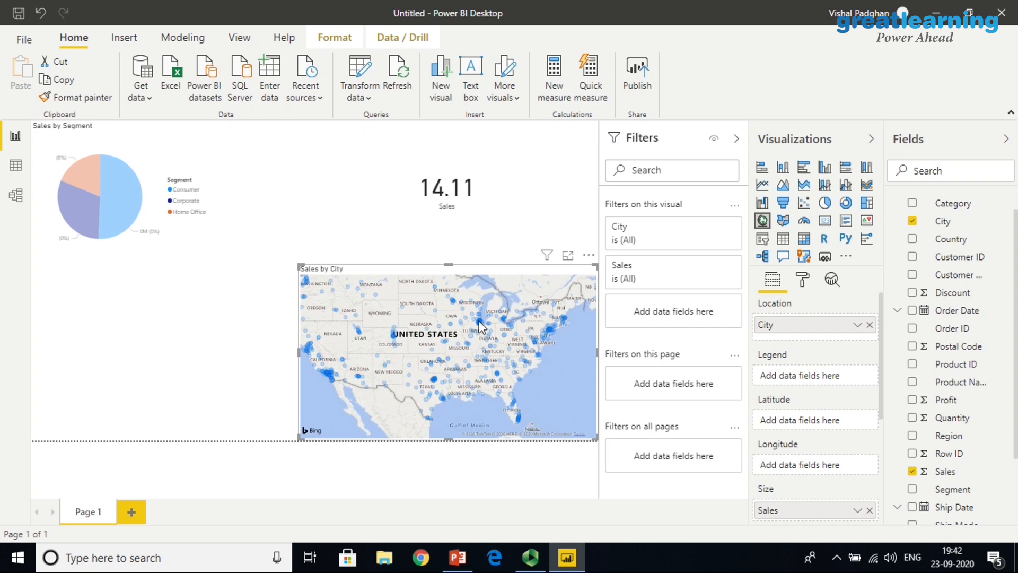
{"action": "left_click", "coordinate": [307, 353]}
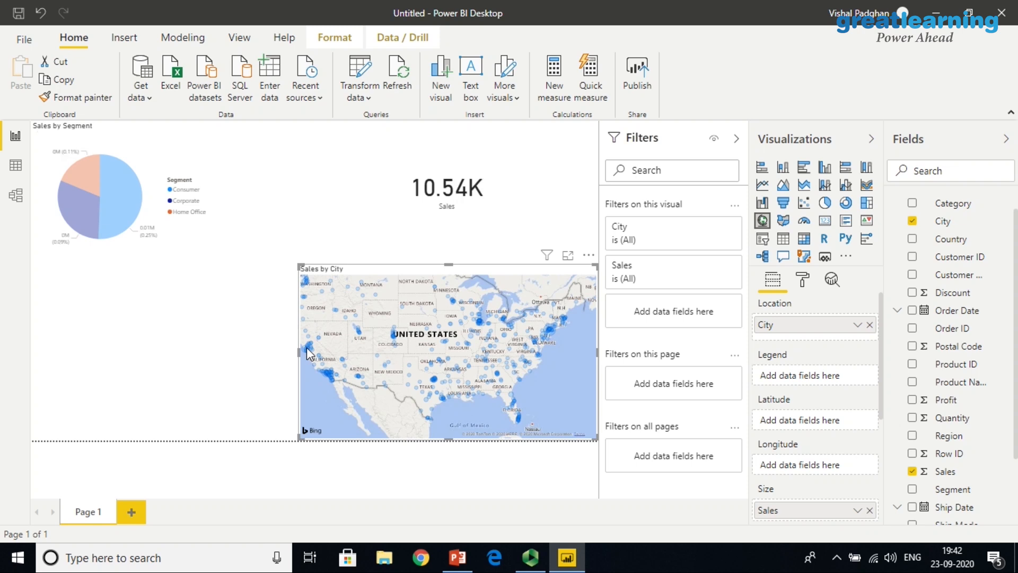
{"action": "left_click", "coordinate": [327, 378]}
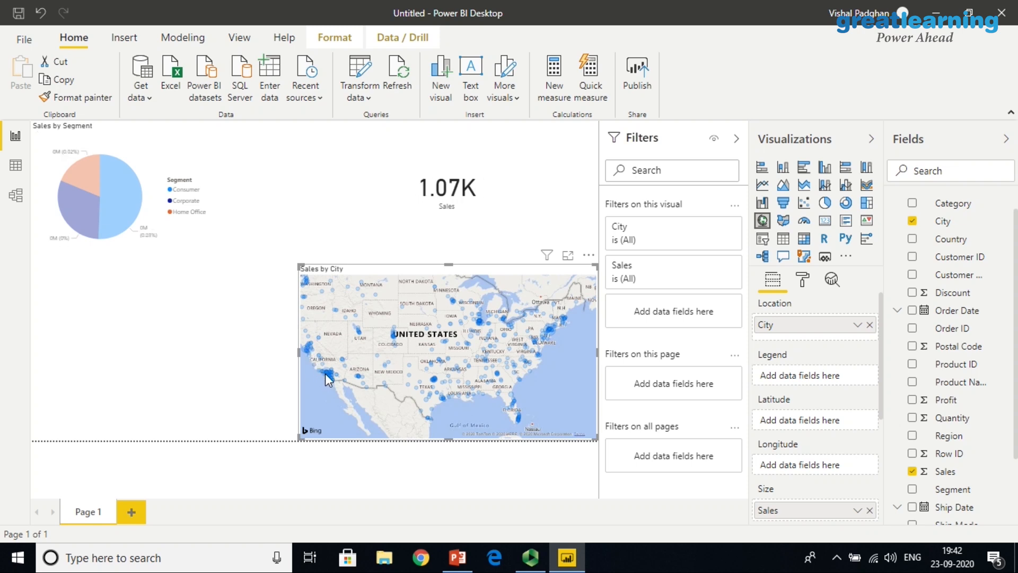
{"action": "left_click", "coordinate": [358, 378]}
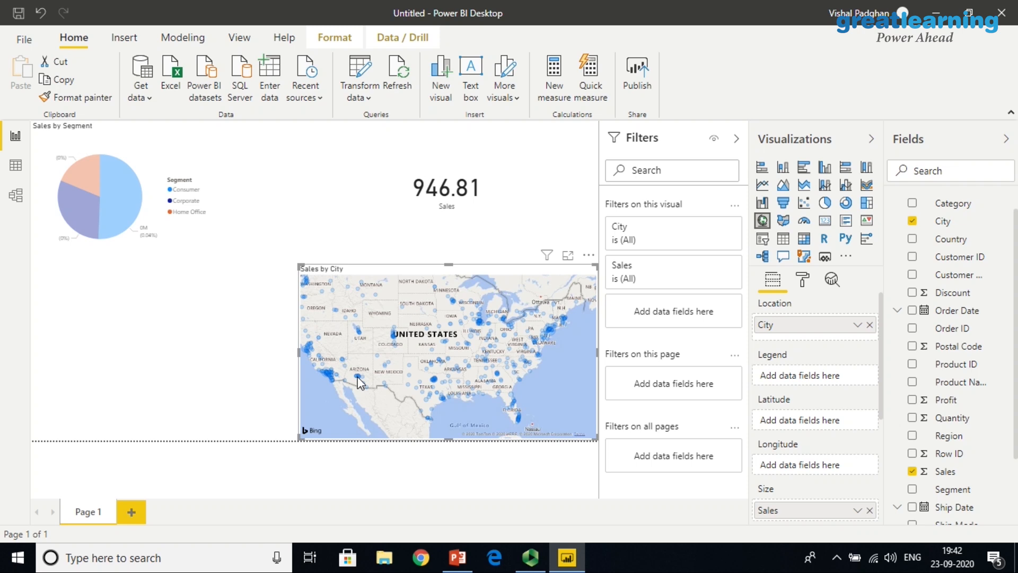
{"action": "left_click", "coordinate": [229, 292]}
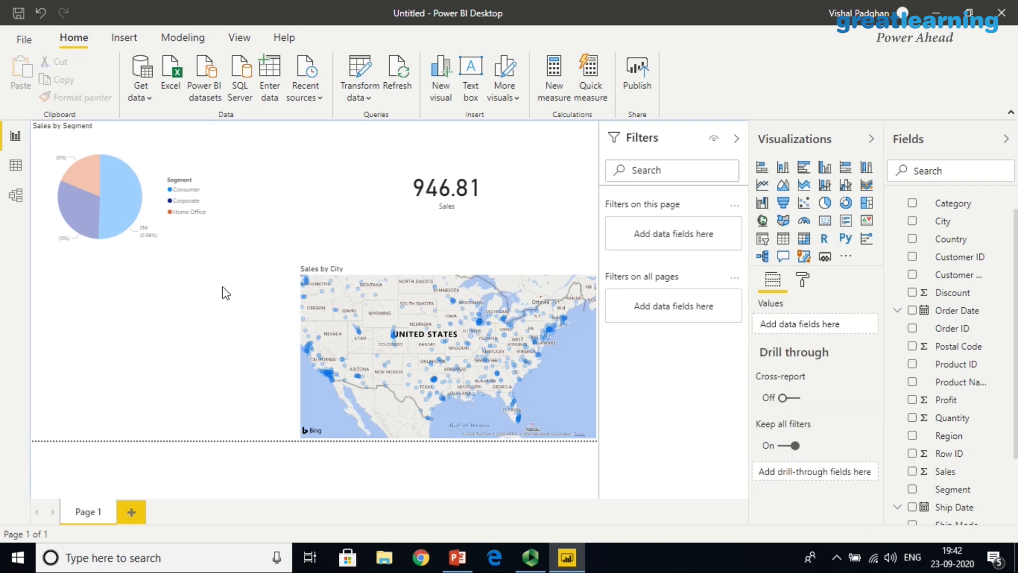
Add a second report page with a pie chart of Profit by Segment, placed in the page's upper-left corner and slightly enlarged.
{"action": "left_click", "coordinate": [133, 511]}
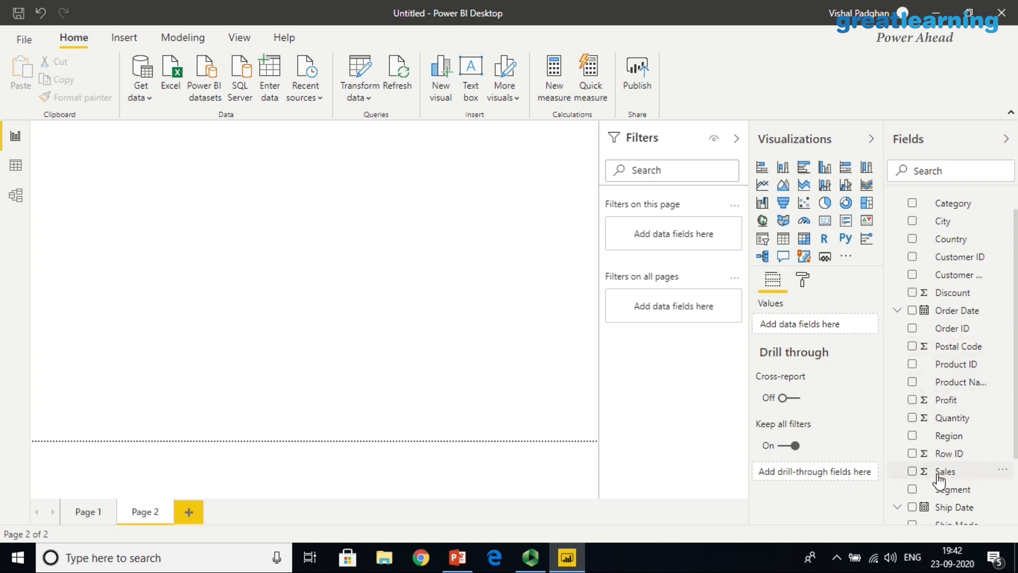
{"action": "left_click_drag", "start_coordinate": [944, 494], "coordinate": [501, 364]}
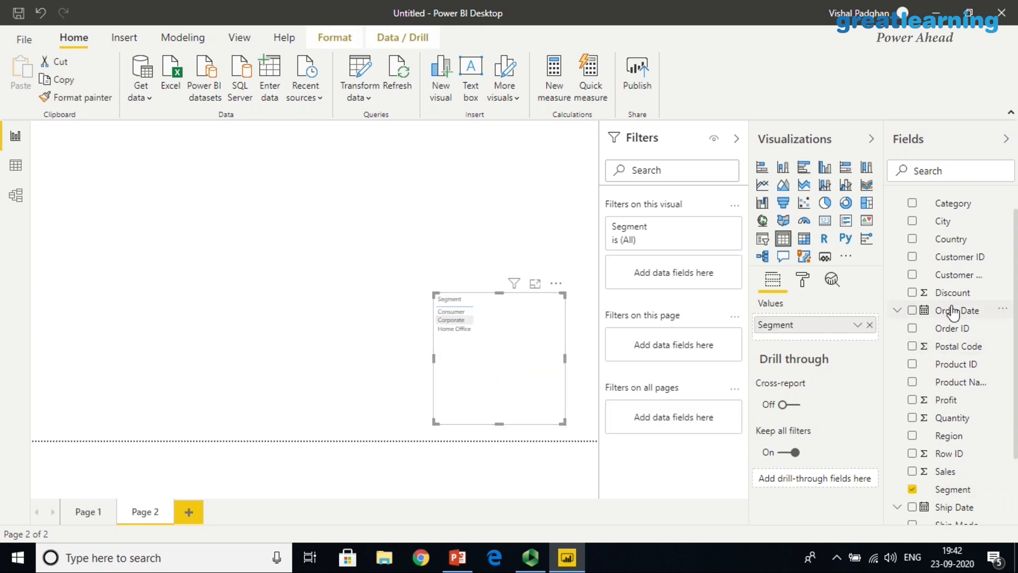
{"action": "left_click_drag", "start_coordinate": [944, 400], "coordinate": [510, 359]}
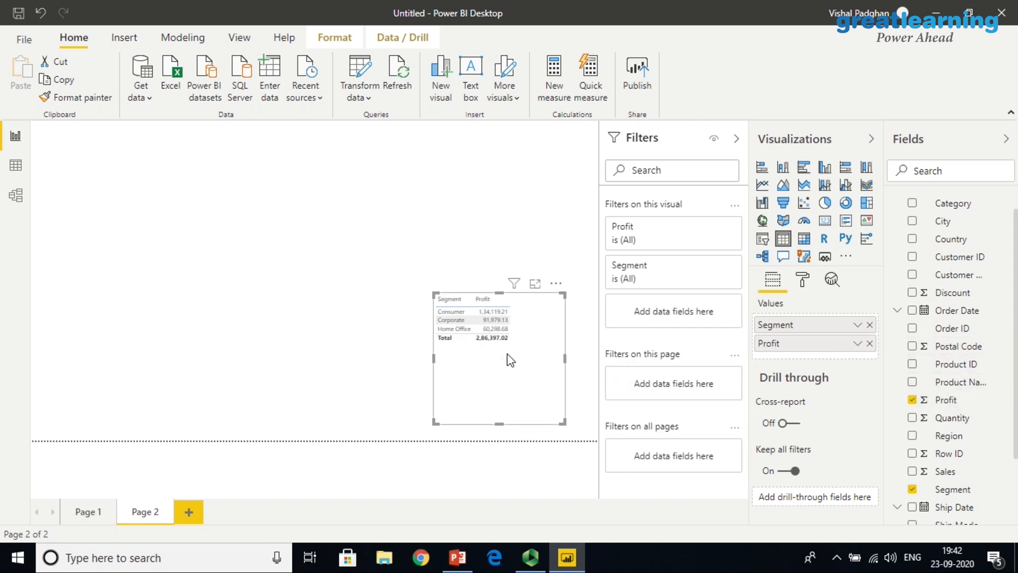
{"action": "left_click", "coordinate": [825, 203]}
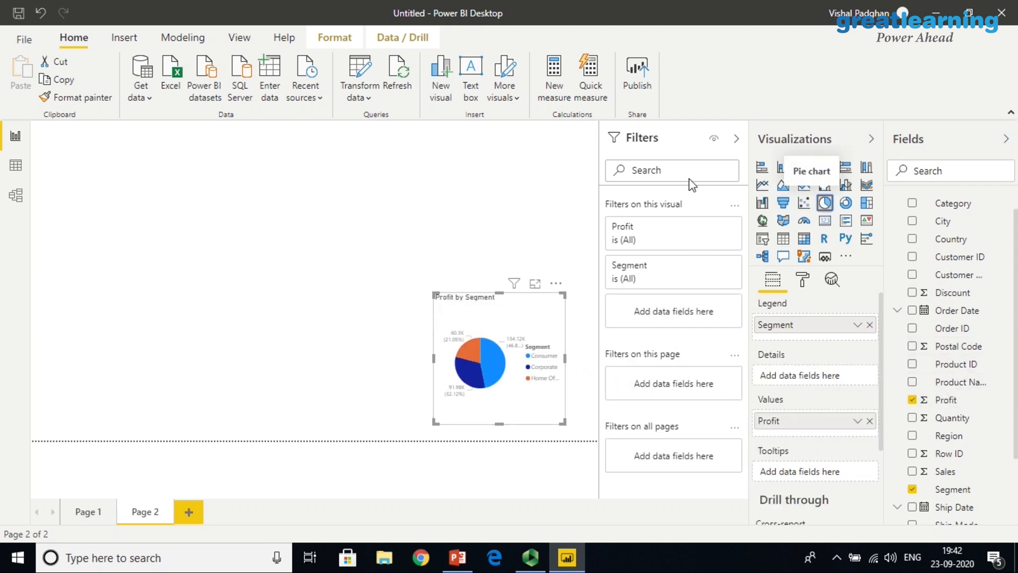
{"action": "left_click_drag", "start_coordinate": [470, 330], "coordinate": [81, 166]}
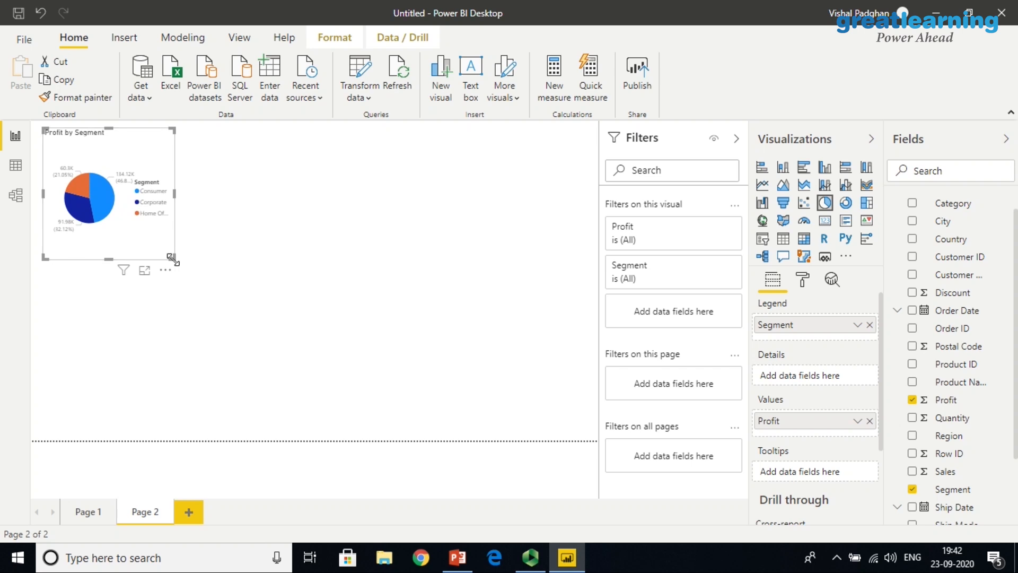
{"action": "left_click_drag", "start_coordinate": [180, 266], "coordinate": [215, 272]}
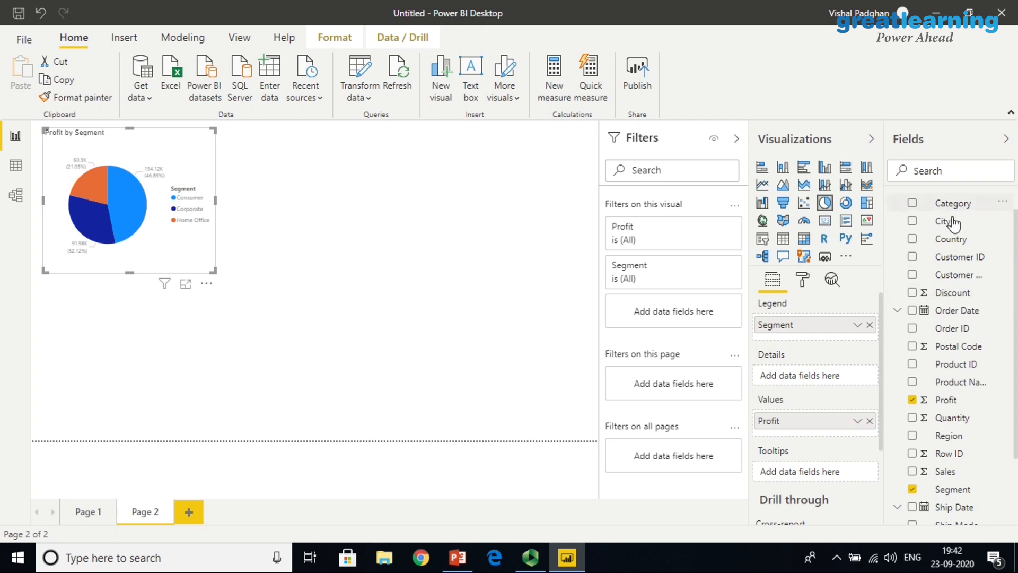
Add a card showing Profit to the right of the pie chart.
{"action": "left_click_drag", "start_coordinate": [946, 399], "coordinate": [381, 210]}
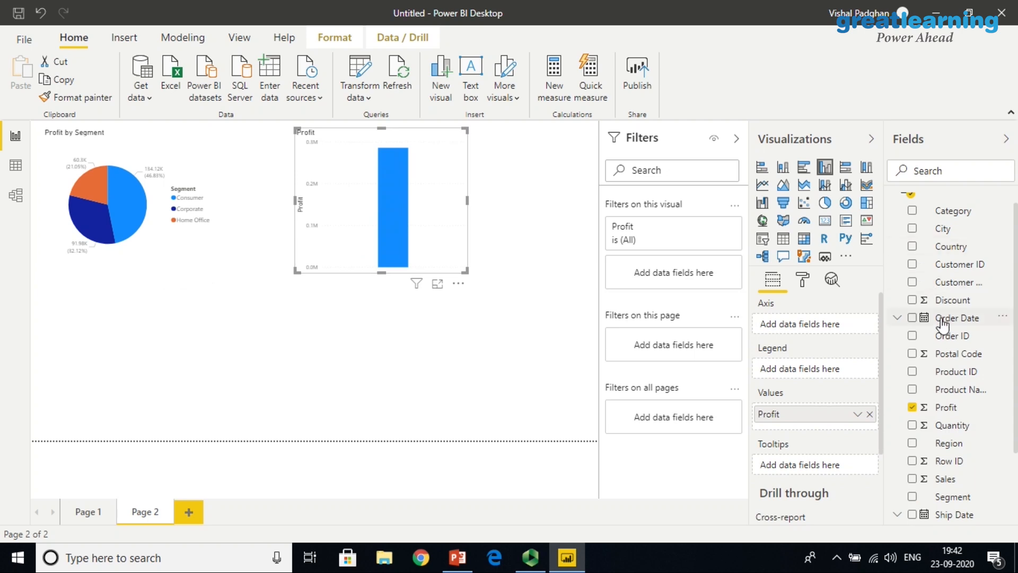
{"action": "left_click", "coordinate": [824, 221]}
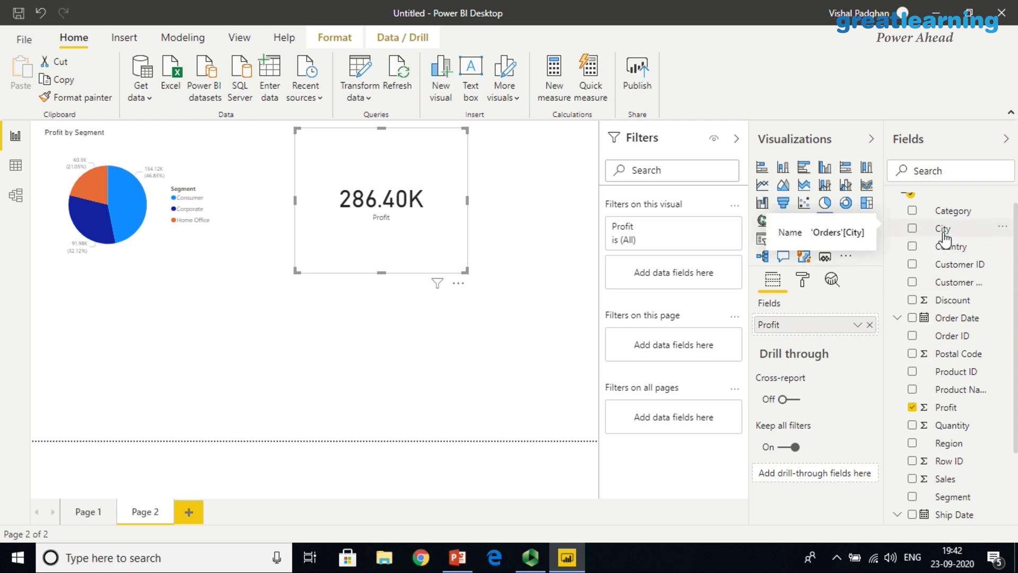
Add a map of Profit with City as its location below the card, and enlarge it towards the pie chart.
{"action": "left_click_drag", "start_coordinate": [935, 412], "coordinate": [356, 363]}
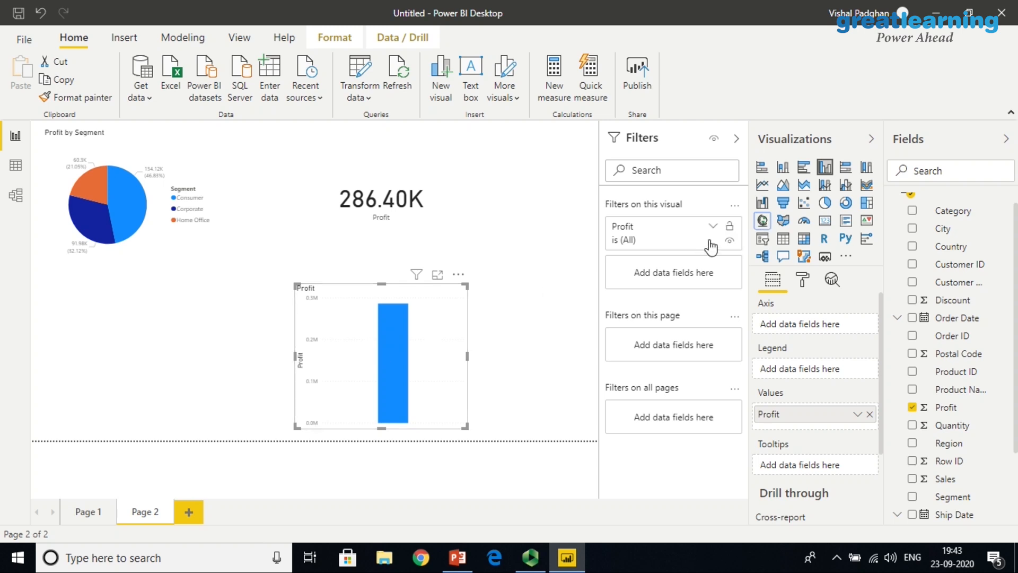
{"action": "left_click", "coordinate": [762, 225]}
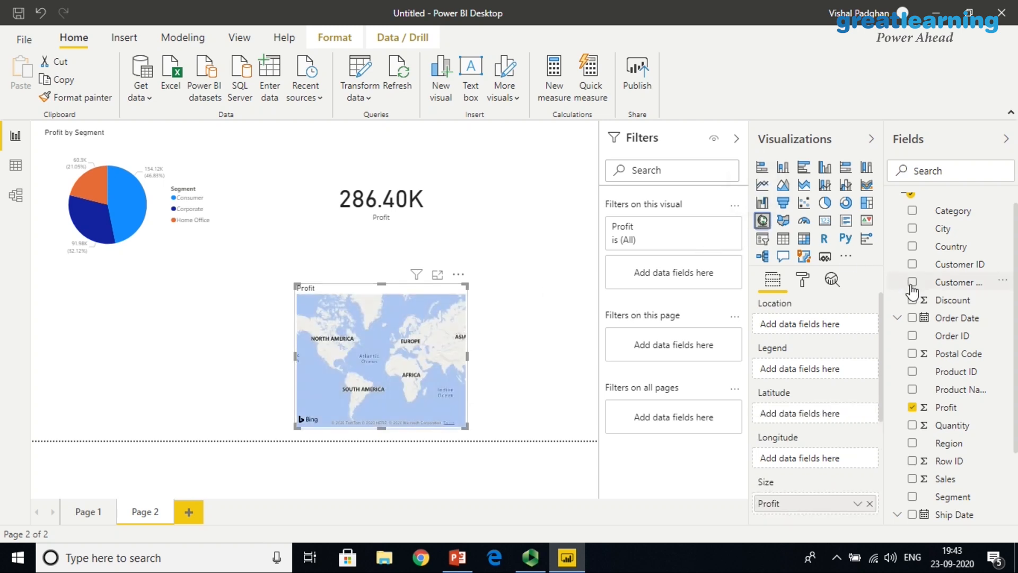
{"action": "left_click_drag", "start_coordinate": [942, 238], "coordinate": [409, 366]}
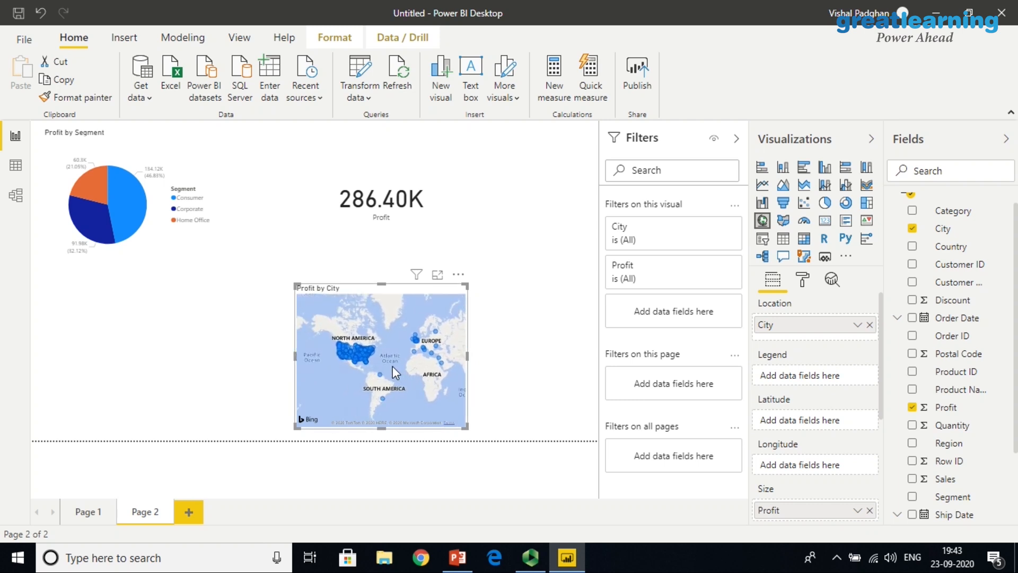
{"action": "scroll", "coordinate": [392, 366], "scroll_direction": "up", "scroll_amount": 5}
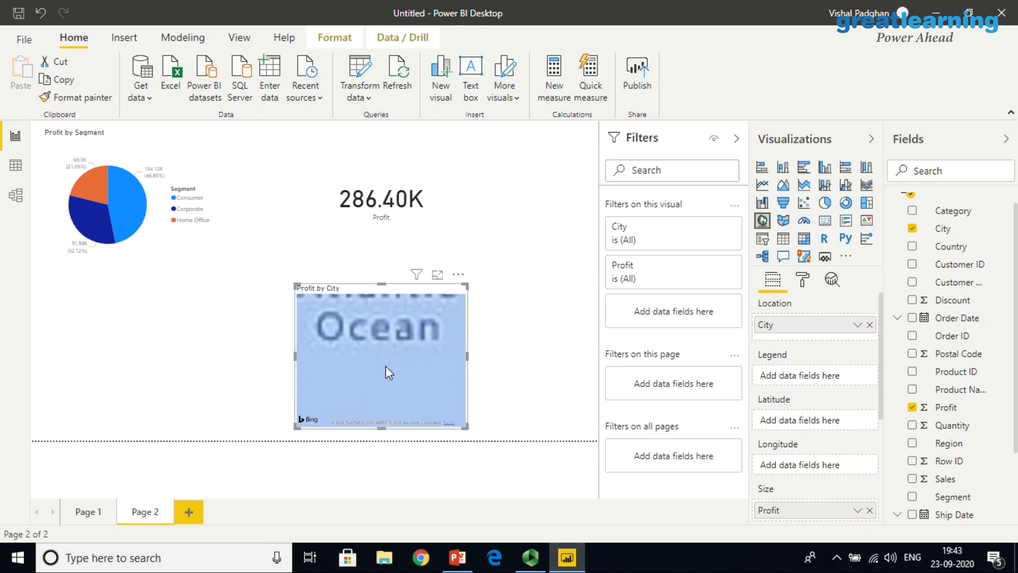
{"action": "left_click_drag", "start_coordinate": [295, 285], "coordinate": [222, 232]}
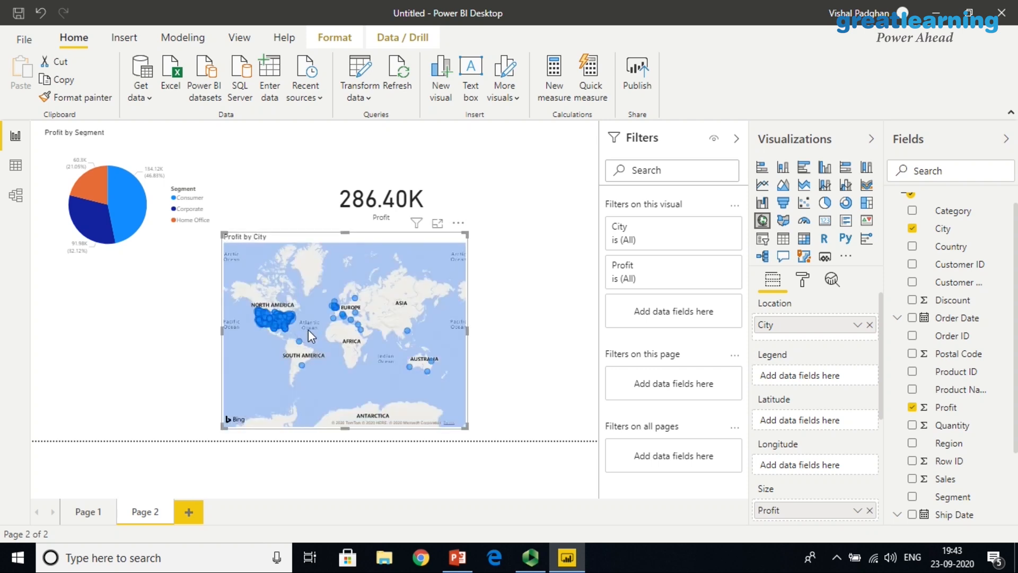
{"action": "scroll", "coordinate": [374, 355], "scroll_direction": "up", "scroll_amount": 3}
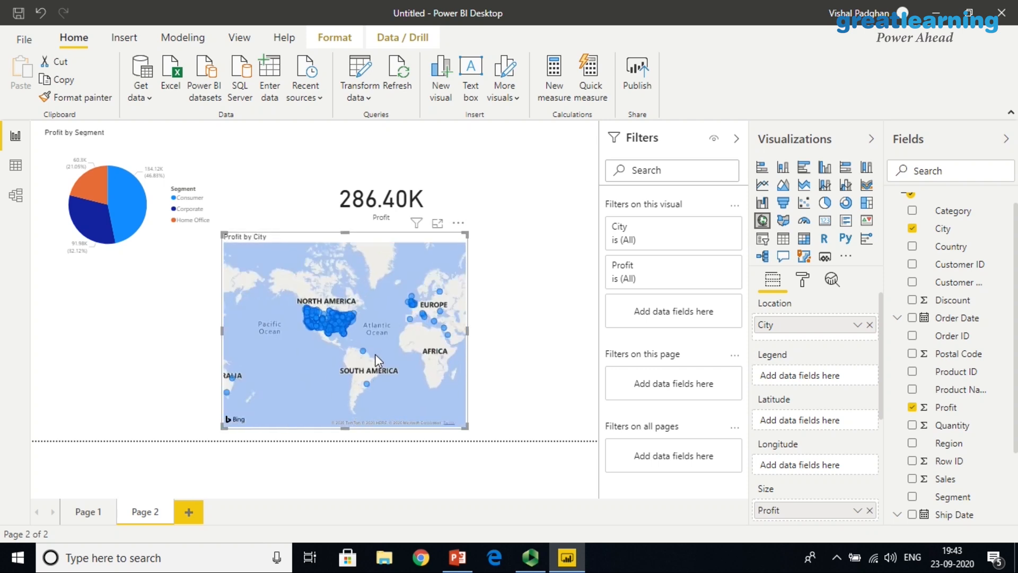
{"action": "left_click_drag", "start_coordinate": [298, 297], "coordinate": [392, 367]}
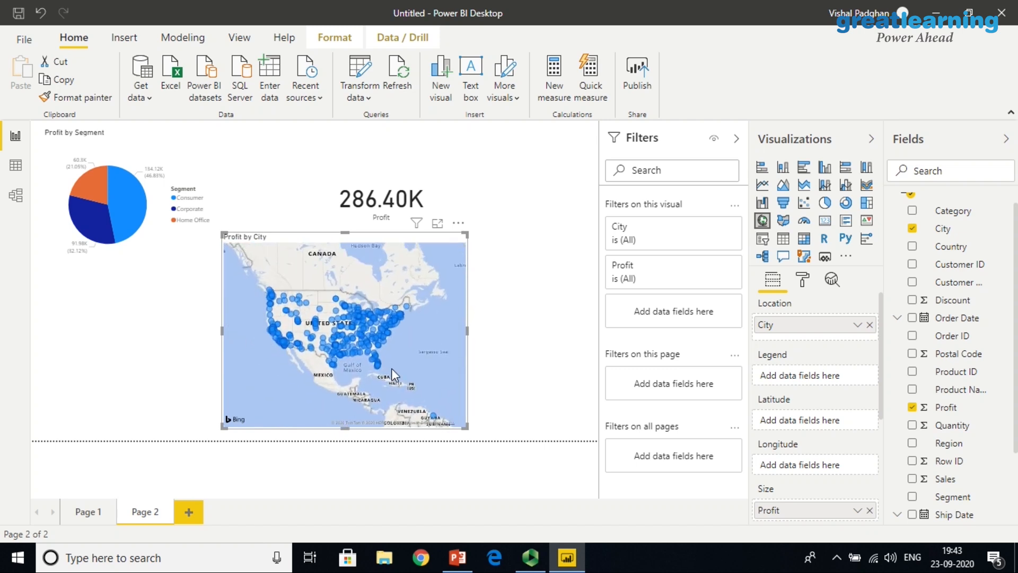
Move the Profit card up and to the right, and resize it to fit above the map.
{"action": "left_click_drag", "start_coordinate": [373, 184], "coordinate": [436, 176]}
{"action": "left_click_drag", "start_coordinate": [357, 264], "coordinate": [410, 230]}
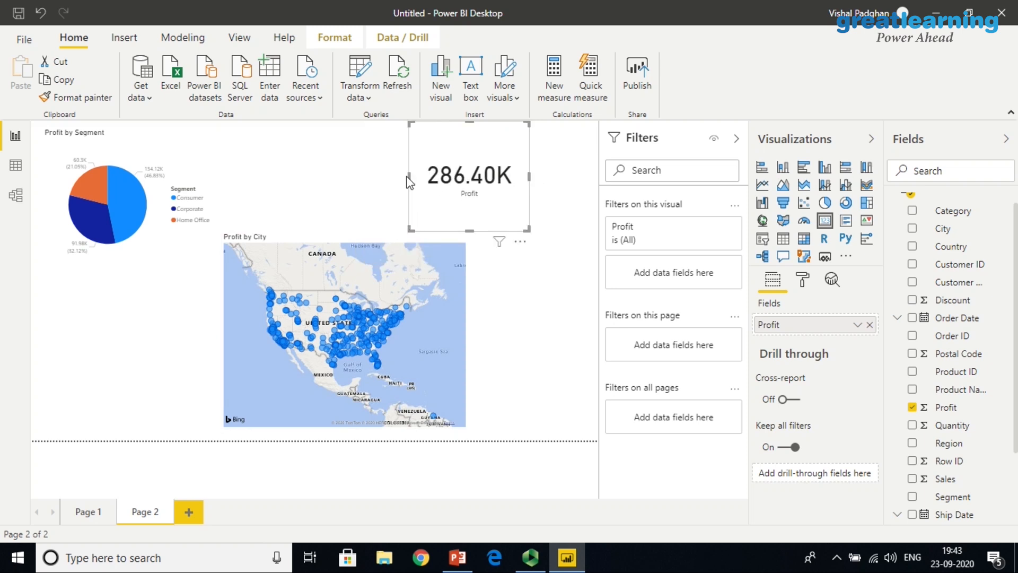
{"action": "left_click_drag", "start_coordinate": [409, 174], "coordinate": [346, 175]}
{"action": "left_click_drag", "start_coordinate": [422, 180], "coordinate": [393, 179]}
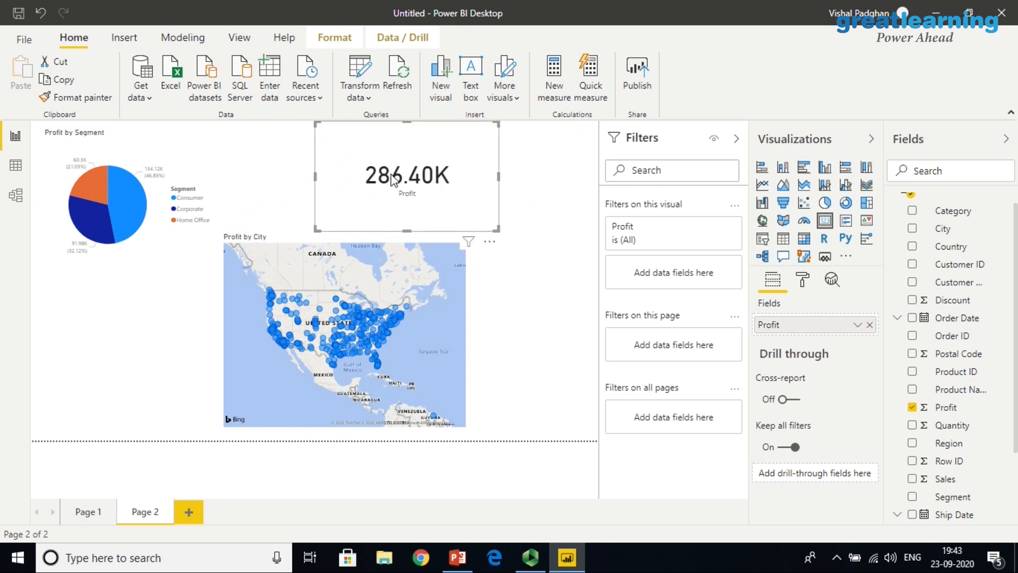
Add a third report page with a column chart of Profit by Category, and enlarge the chart.
{"action": "left_click", "coordinate": [191, 512]}
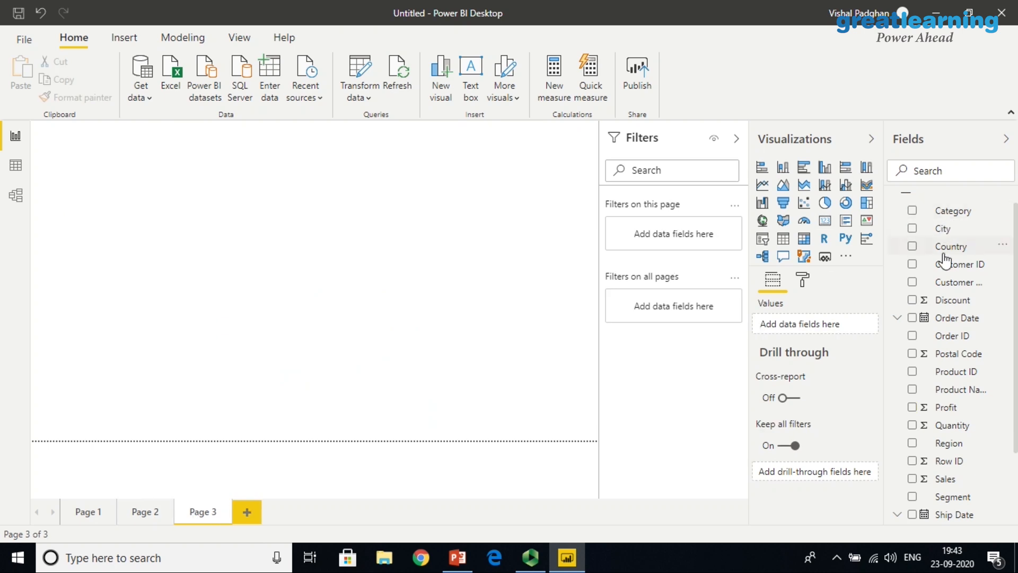
{"action": "left_click_drag", "start_coordinate": [949, 409], "coordinate": [460, 211]}
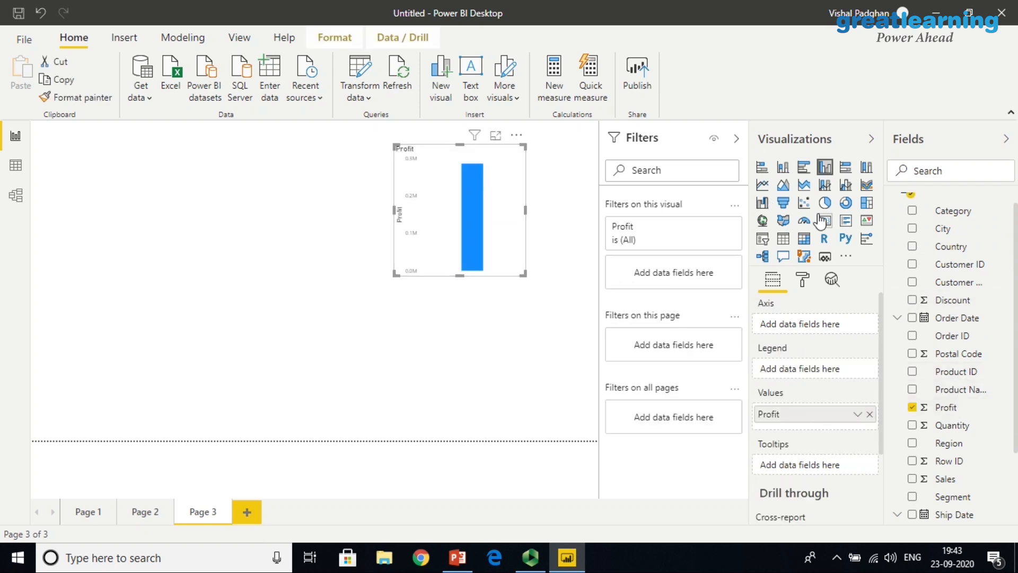
{"action": "left_click_drag", "start_coordinate": [944, 215], "coordinate": [466, 205]}
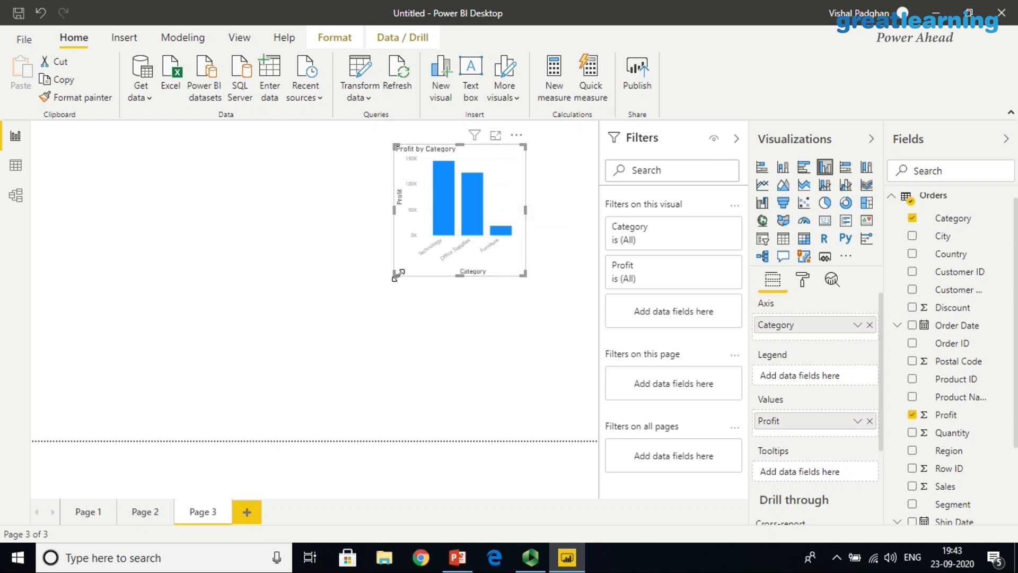
{"action": "left_click_drag", "start_coordinate": [395, 274], "coordinate": [322, 291]}
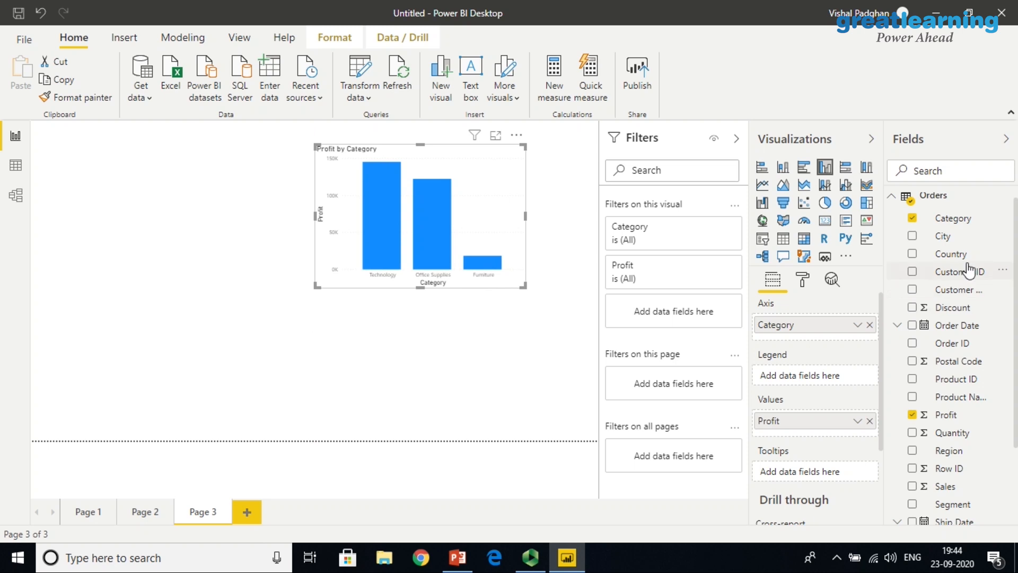
Add Order Date to the column chart's axis below Category, and make the chart slightly wider and shorter.
{"action": "scroll", "coordinate": [1017, 287], "scroll_direction": "up", "scroll_amount": 1}
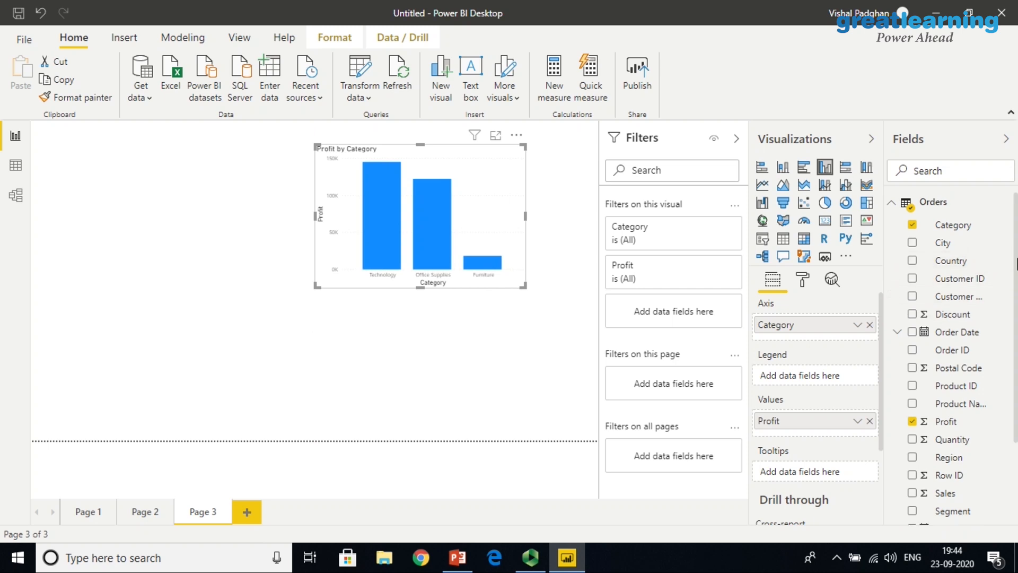
{"action": "scroll", "coordinate": [1017, 270], "scroll_direction": "down", "scroll_amount": 3}
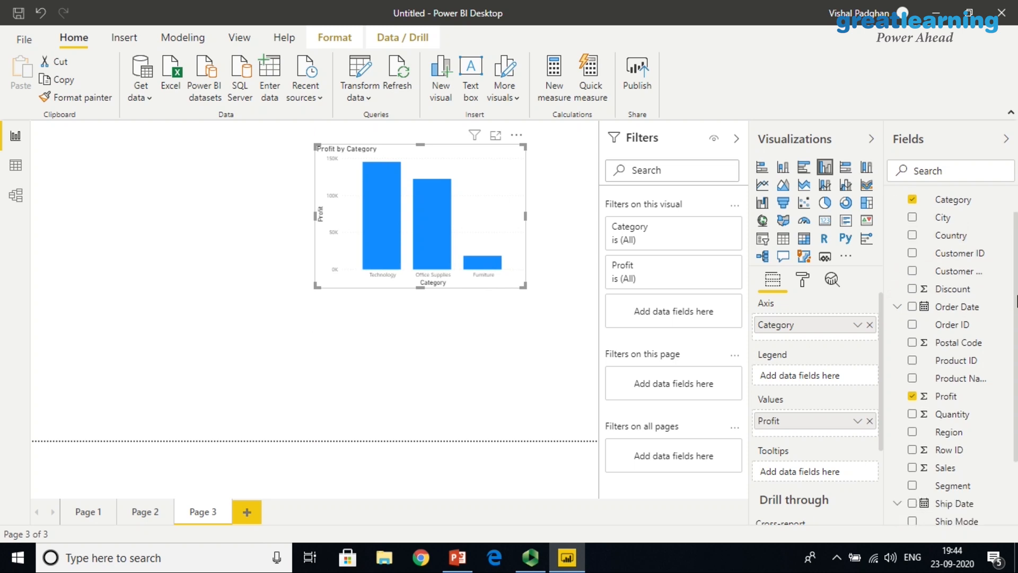
{"action": "left_click_drag", "start_coordinate": [1017, 307], "coordinate": [1017, 322]}
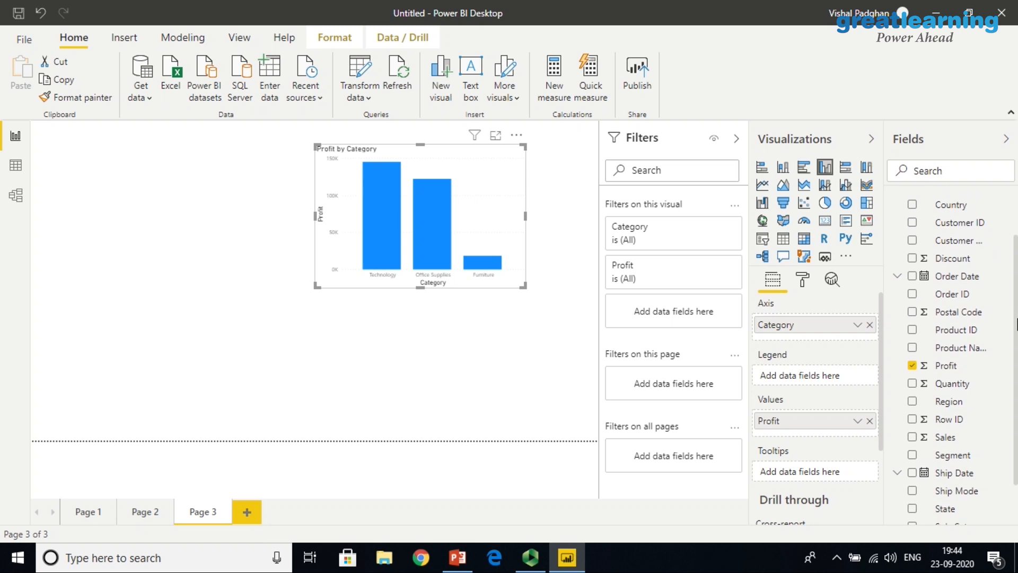
{"action": "left_click_drag", "start_coordinate": [952, 277], "coordinate": [412, 251]}
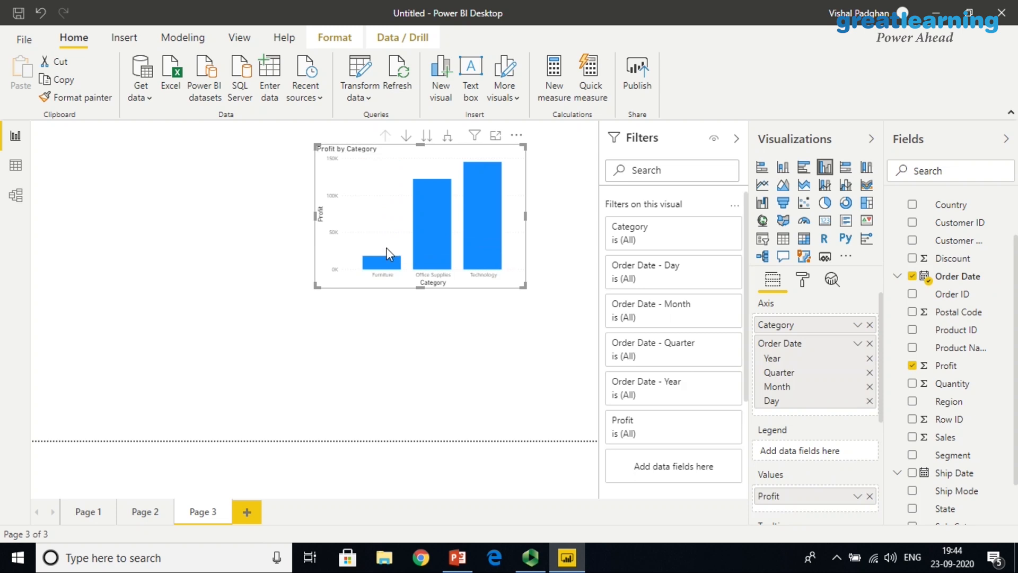
{"action": "mouse_move", "coordinate": [525, 287]}
{"action": "left_mouse_down"}
{"action": "mouse_move", "coordinate": [579, 332]}
{"action": "mouse_move", "coordinate": [537, 305]}
{"action": "mouse_move", "coordinate": [537, 278]}
{"action": "left_mouse_up"}
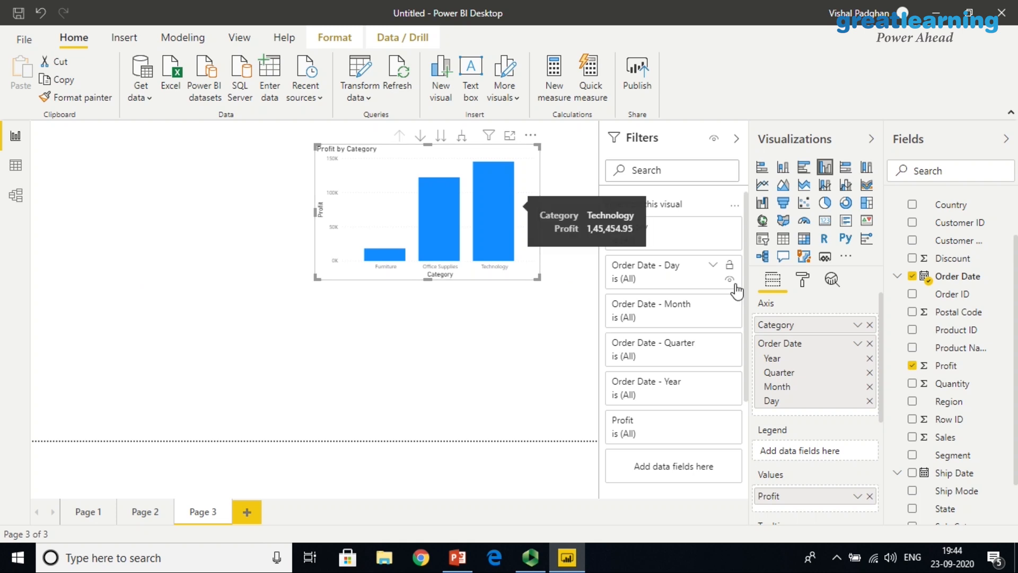
Set the default data color of the Profit by Category columns to purple.
{"action": "left_click", "coordinate": [802, 279]}
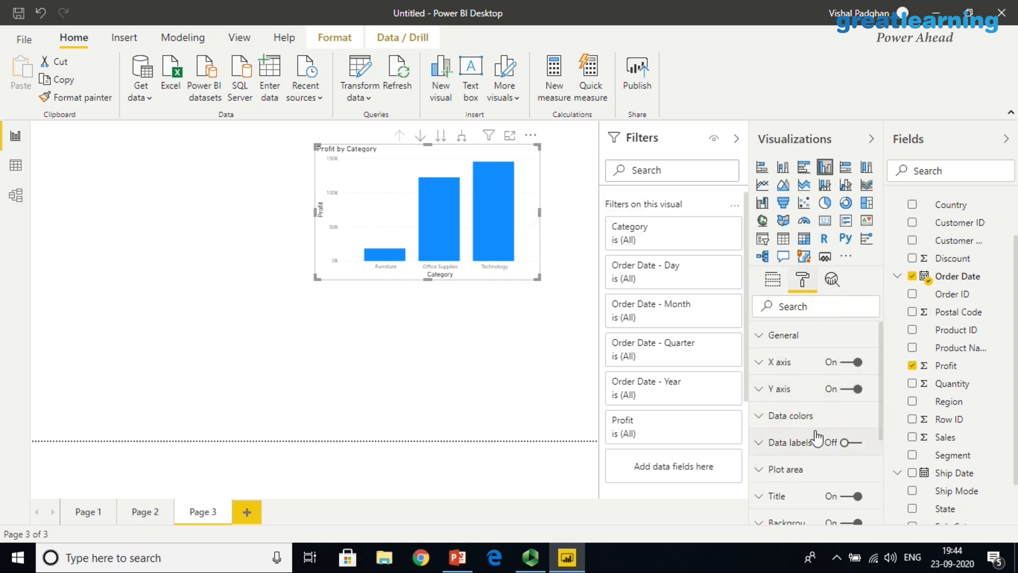
{"action": "left_click", "coordinate": [760, 417]}
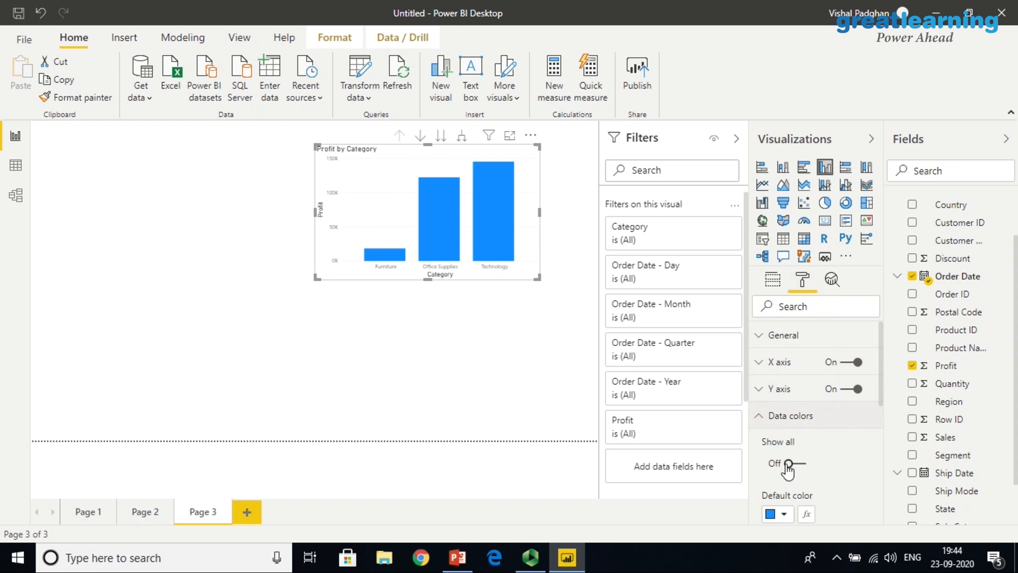
{"action": "left_click", "coordinate": [785, 514]}
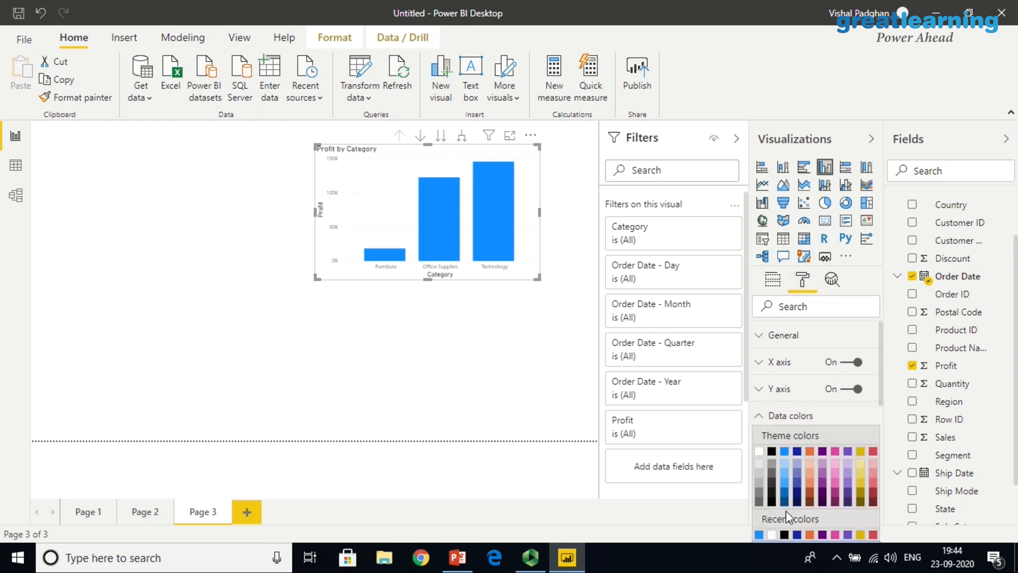
{"action": "left_click", "coordinate": [823, 482]}
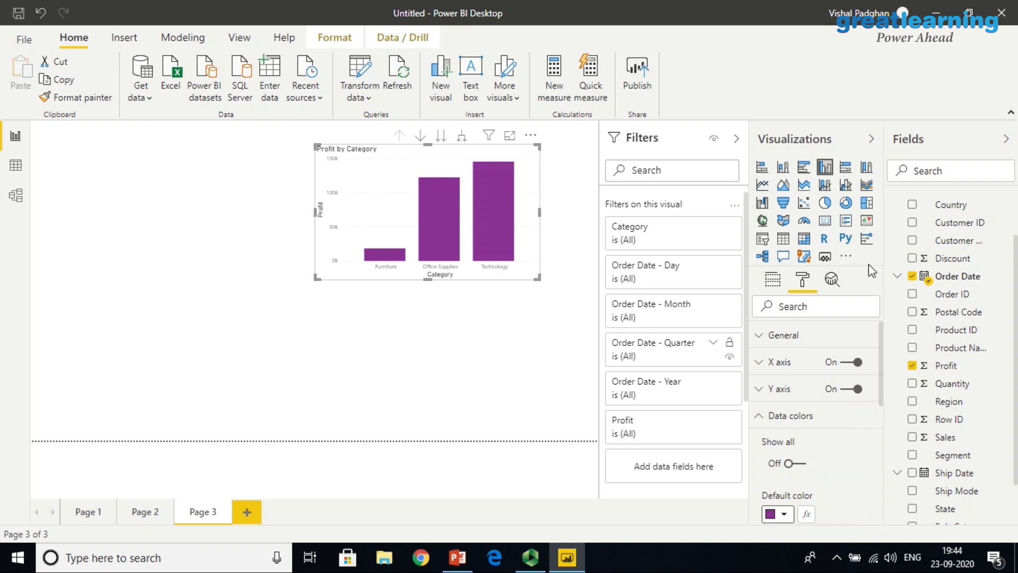
Switch off the column chart's X axis and Y axis, and switch the X axis back on.
{"action": "scroll", "coordinate": [1008, 298], "scroll_direction": "down", "scroll_amount": 1}
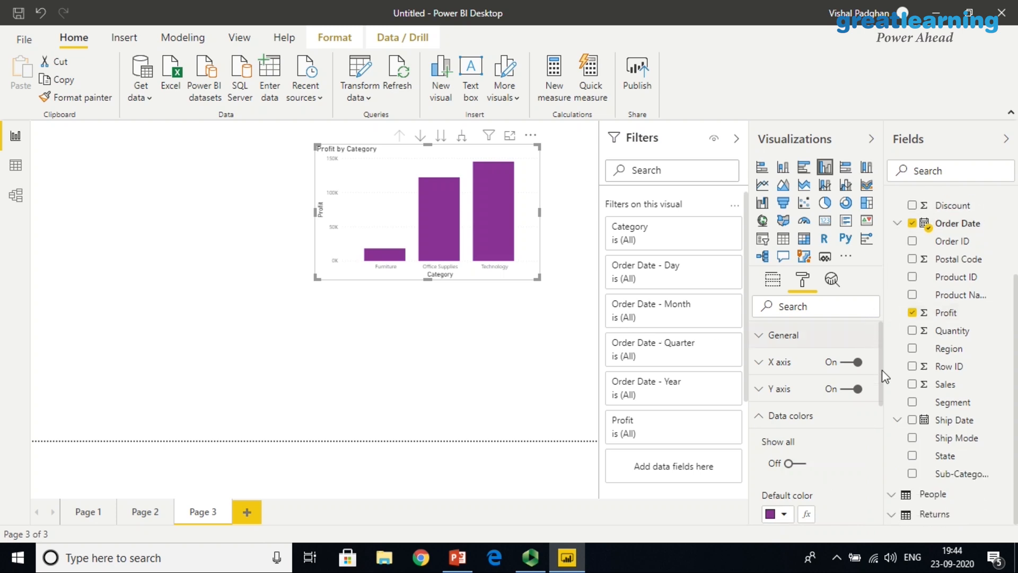
{"action": "mouse_move", "coordinate": [882, 368]}
{"action": "left_mouse_down"}
{"action": "mouse_move", "coordinate": [883, 386]}
{"action": "mouse_move", "coordinate": [882, 373]}
{"action": "left_mouse_up"}
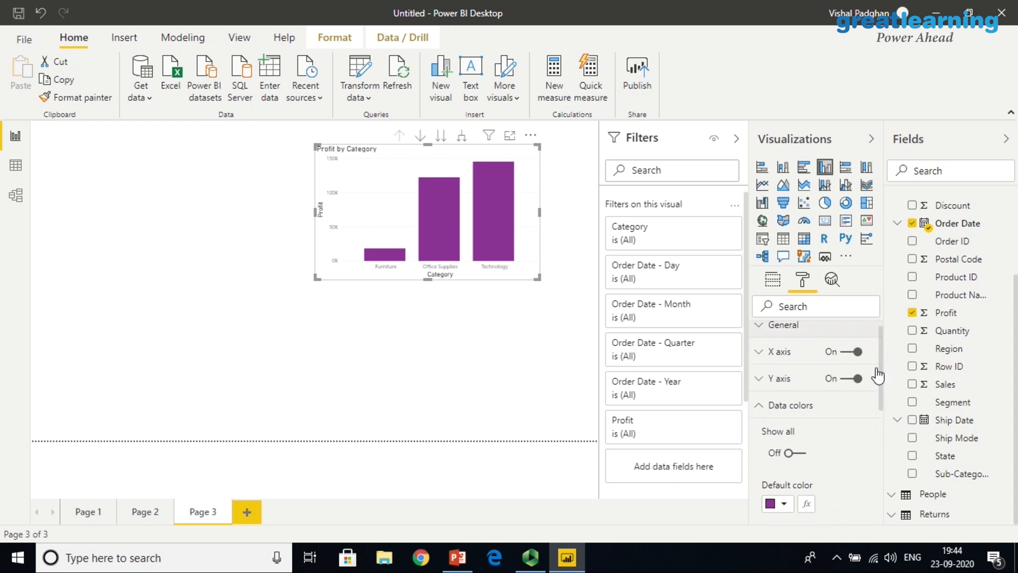
{"action": "left_click", "coordinate": [836, 359]}
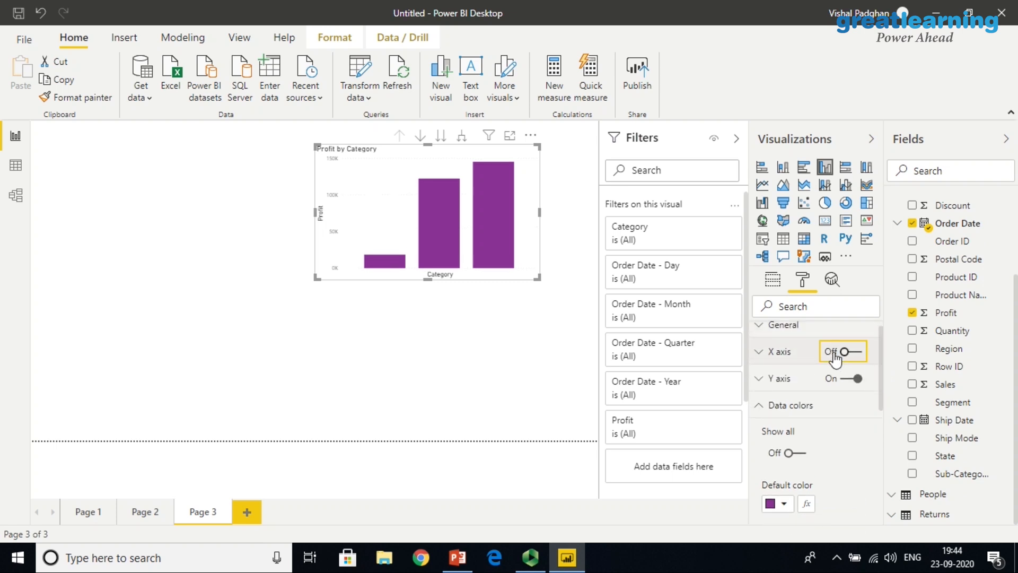
{"action": "left_click", "coordinate": [834, 382]}
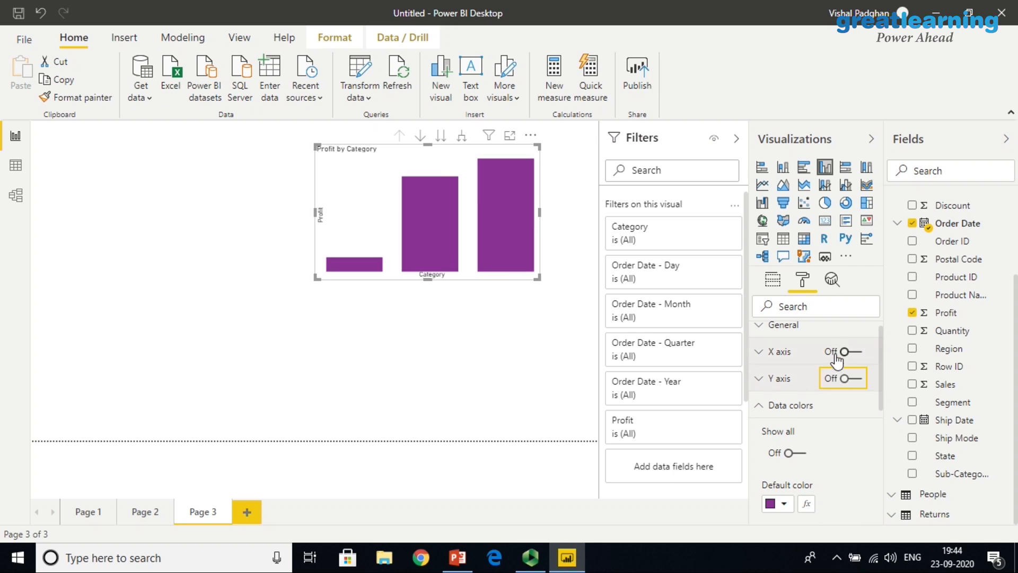
{"action": "left_click", "coordinate": [837, 360]}
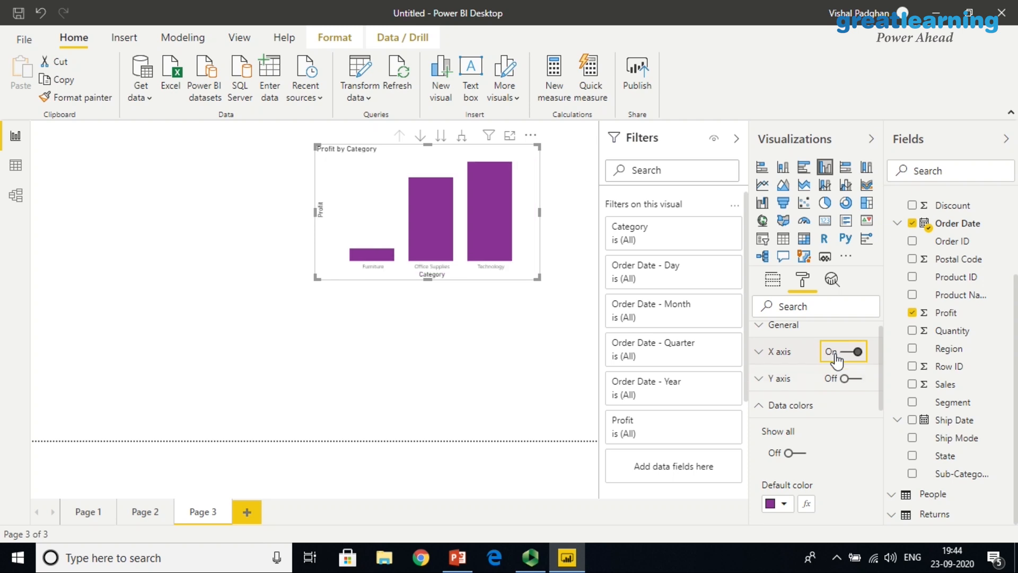
Switch the column chart's Y axis back on and split its columns by Region, making the chart slightly narrower and taller.
{"action": "left_click", "coordinate": [835, 378]}
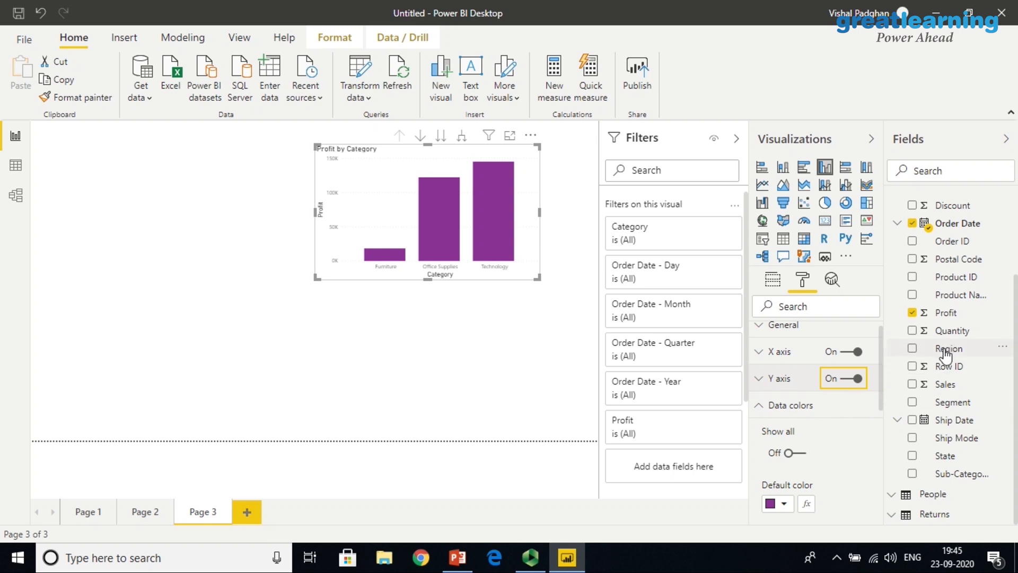
{"action": "left_click_drag", "start_coordinate": [947, 354], "coordinate": [466, 260]}
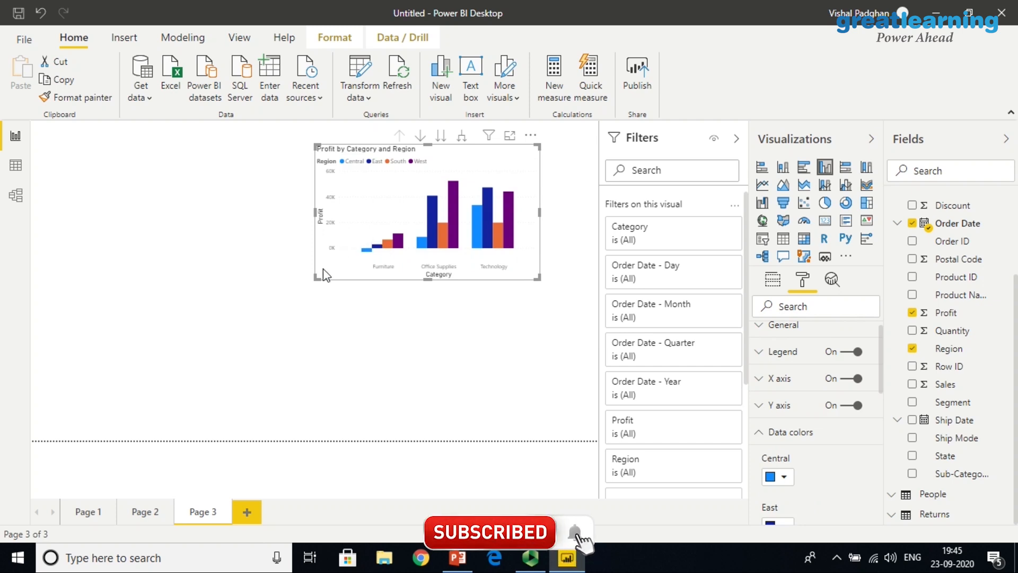
{"action": "mouse_move", "coordinate": [317, 276]}
{"action": "left_mouse_down"}
{"action": "mouse_move", "coordinate": [239, 306]}
{"action": "mouse_move", "coordinate": [327, 292]}
{"action": "left_mouse_up"}
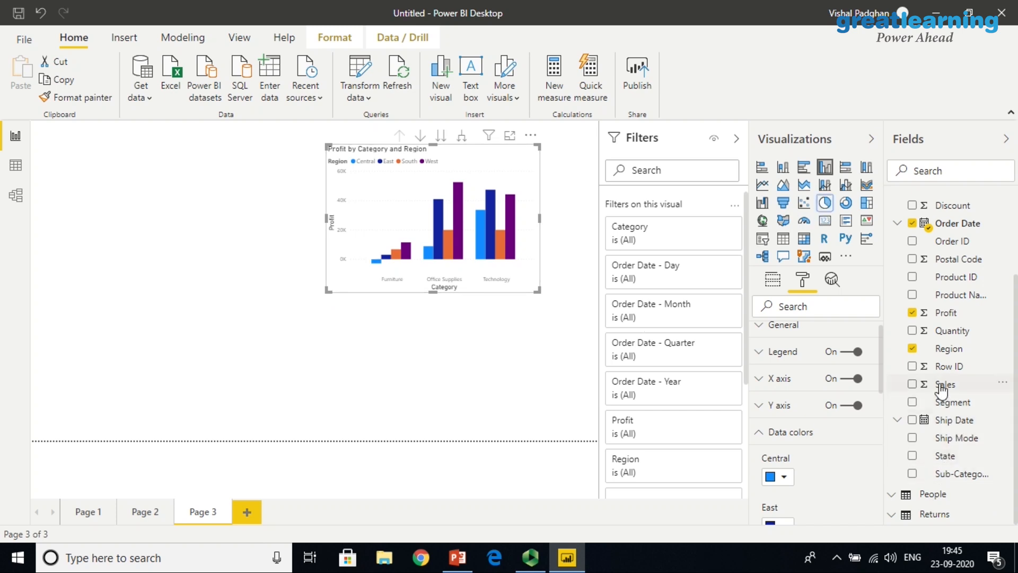
Add a second column chart showing Profit by Sub-Category in the empty area beside the Profit by Category and Region chart.
{"action": "left_click_drag", "start_coordinate": [944, 318], "coordinate": [159, 297]}
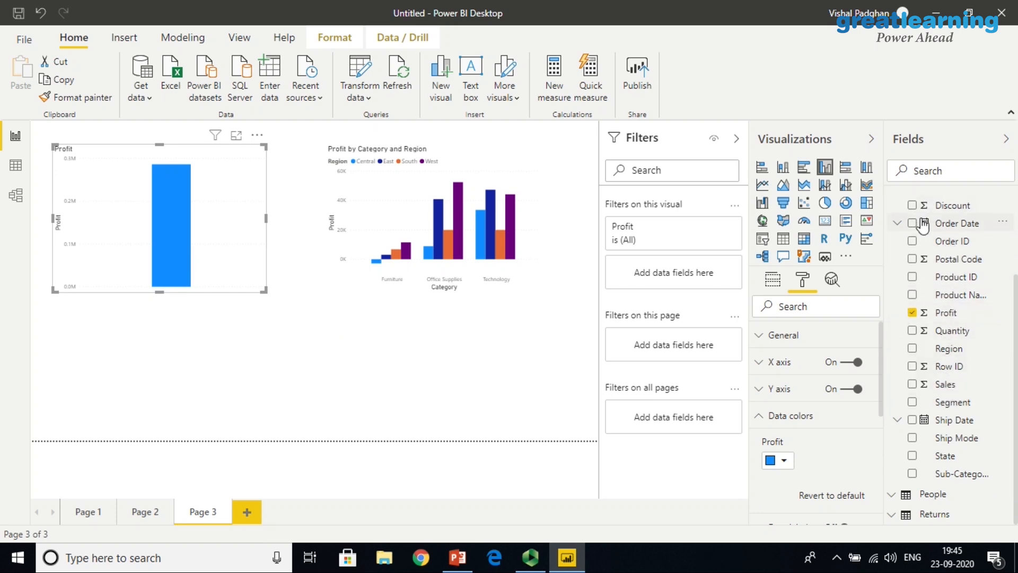
{"action": "left_click", "coordinate": [906, 228]}
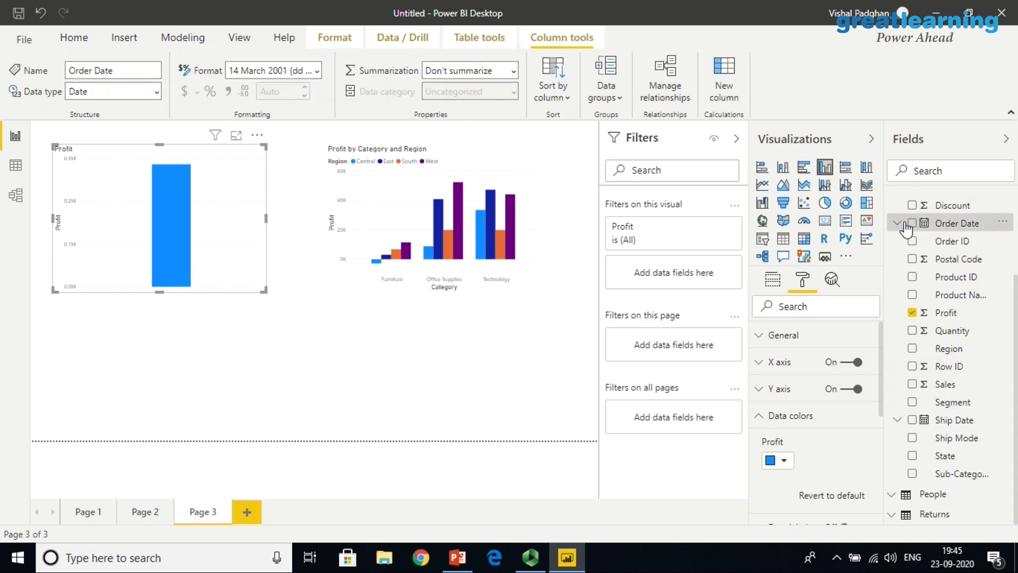
{"action": "left_click", "coordinate": [905, 229]}
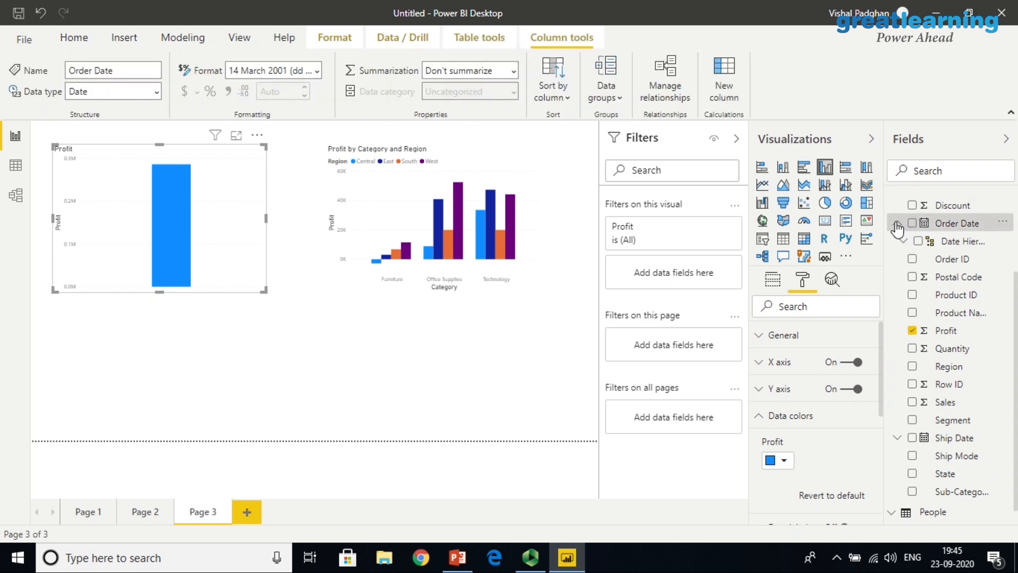
{"action": "left_click", "coordinate": [897, 226]}
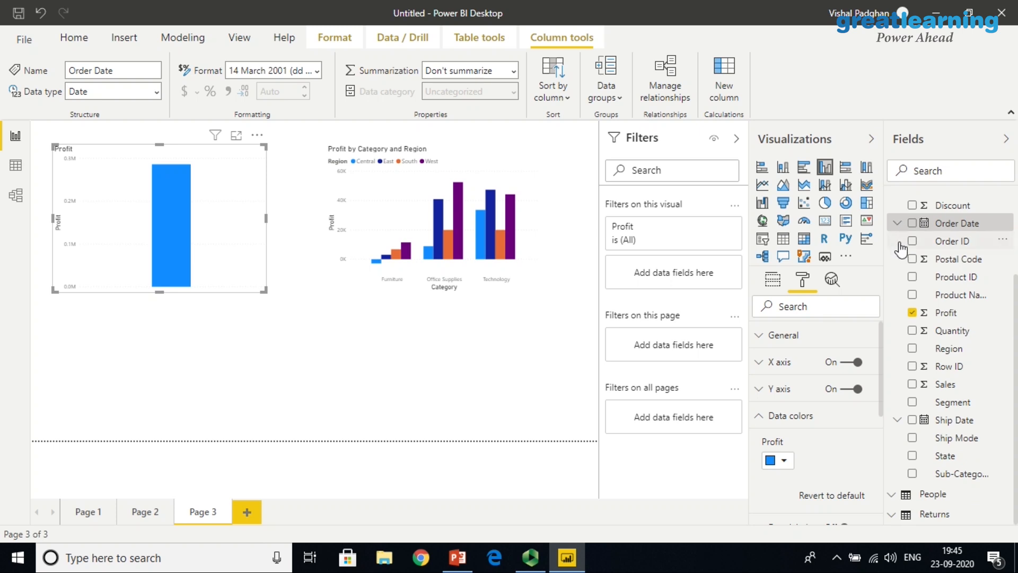
{"action": "left_click", "coordinate": [898, 225]}
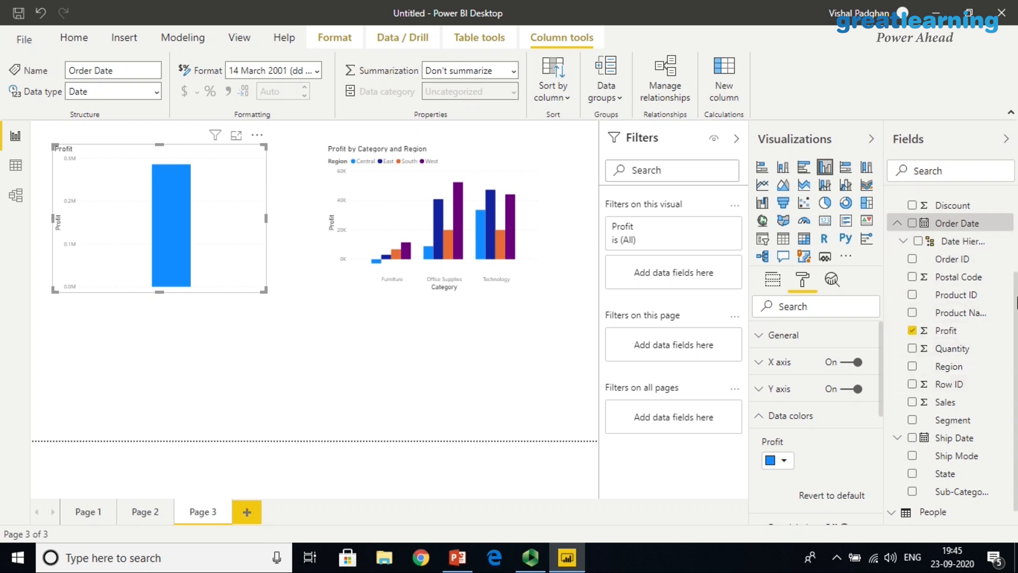
{"action": "left_click_drag", "start_coordinate": [1017, 292], "coordinate": [1017, 316]}
{"action": "left_click_drag", "start_coordinate": [962, 474], "coordinate": [201, 229]}
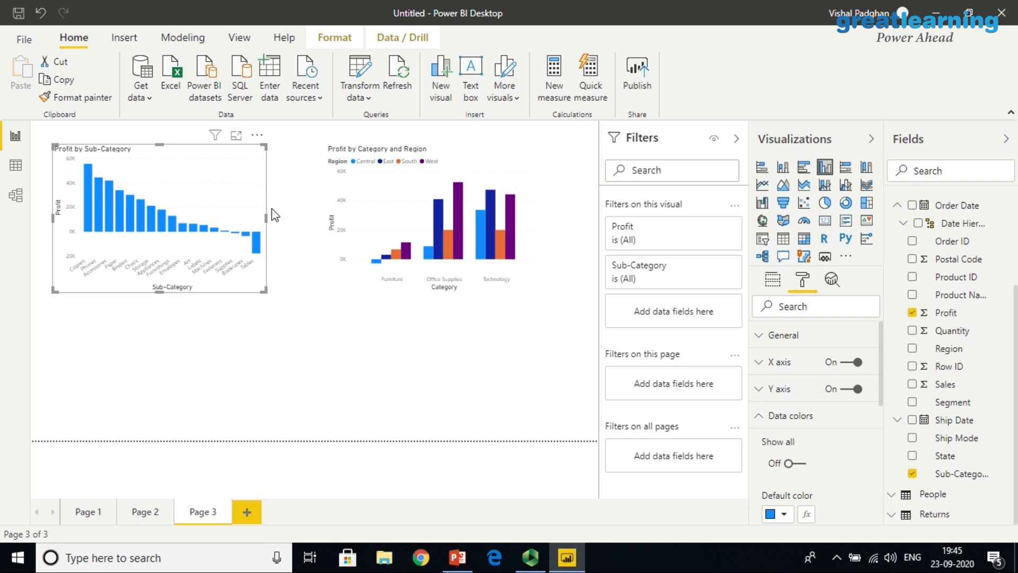
Try Sub-Category in the Profit by Category and Region chart, remove it, and toggle Region off and back on.
{"action": "left_click_drag", "start_coordinate": [940, 474], "coordinate": [465, 243]}
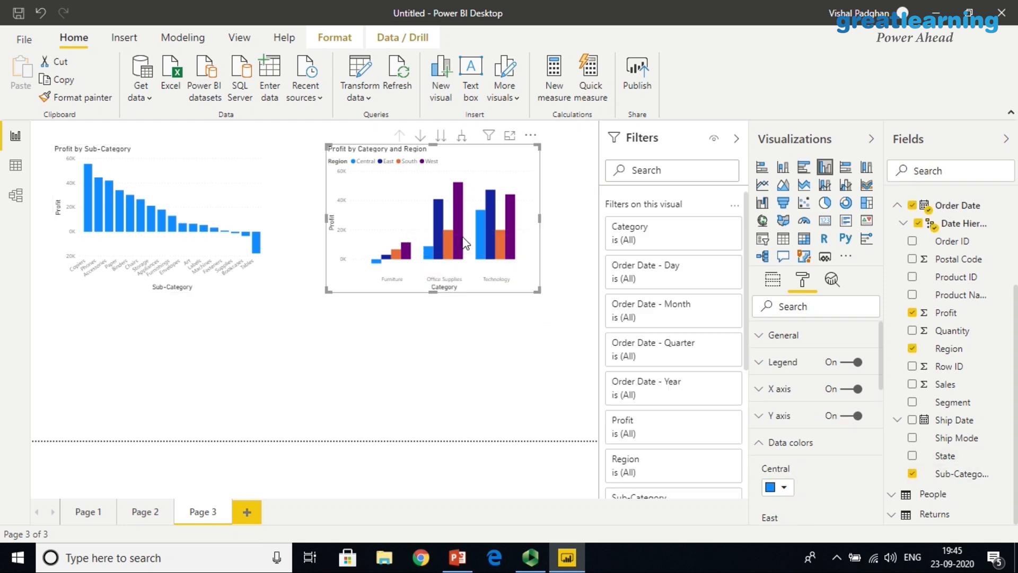
{"action": "left_click", "coordinate": [912, 474]}
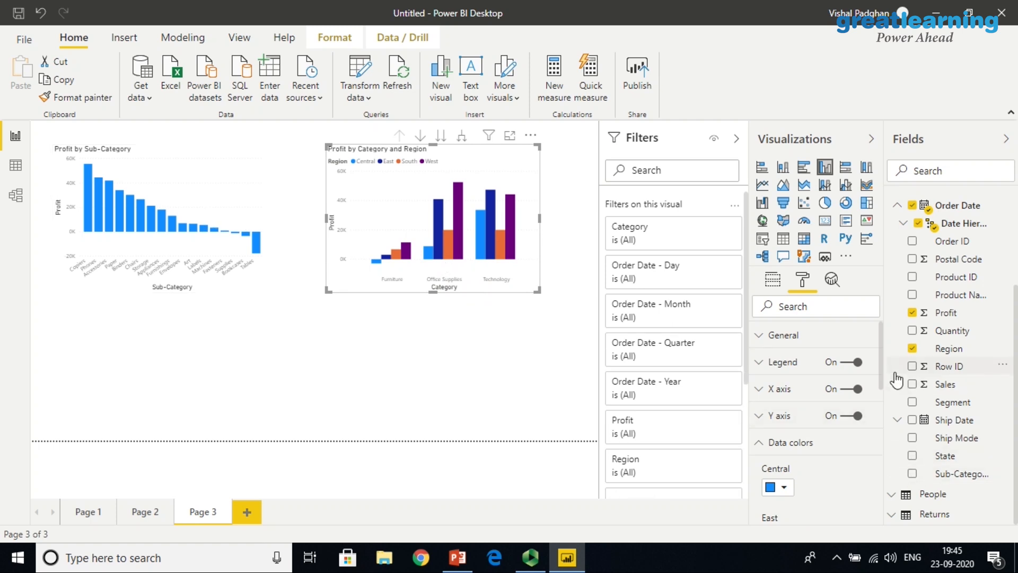
{"action": "left_click", "coordinate": [912, 349]}
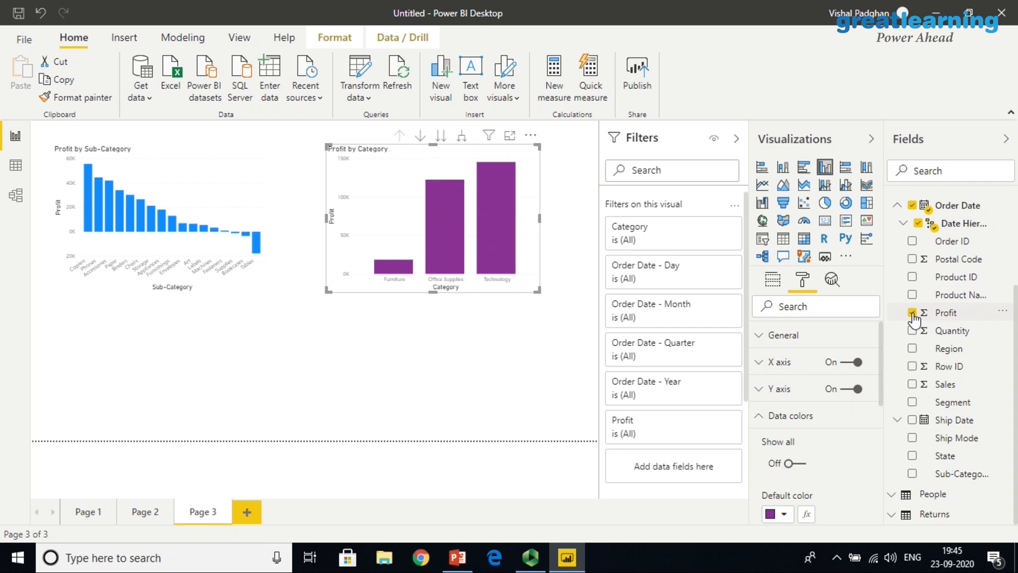
{"action": "left_click", "coordinate": [912, 349]}
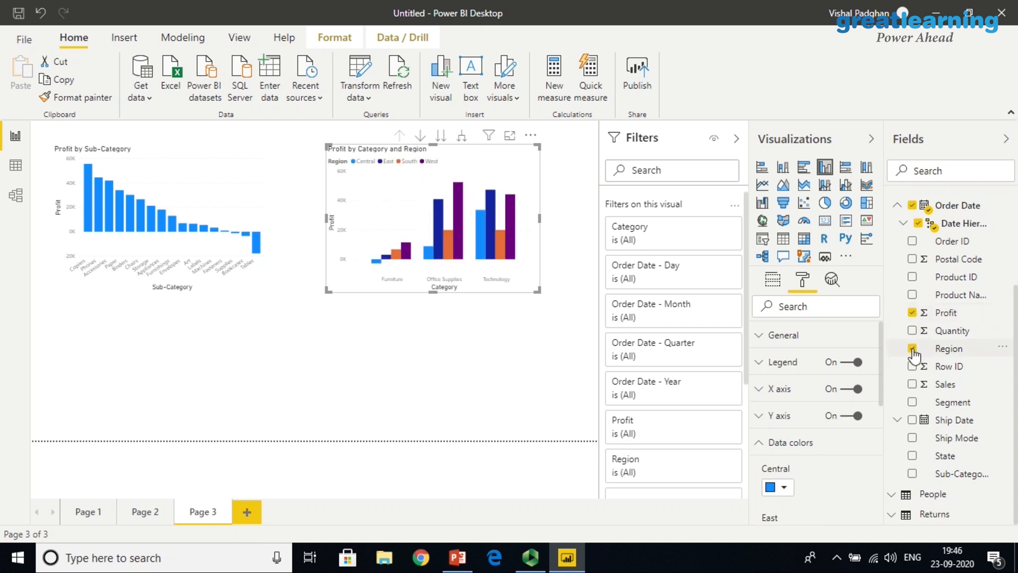
{"action": "left_click", "coordinate": [903, 223]}
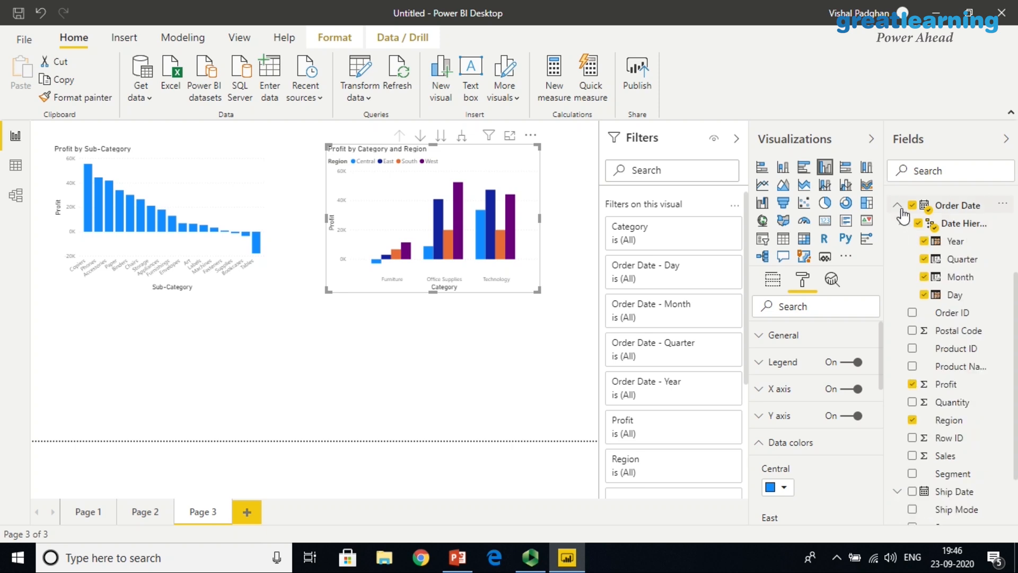
{"action": "left_click", "coordinate": [900, 207]}
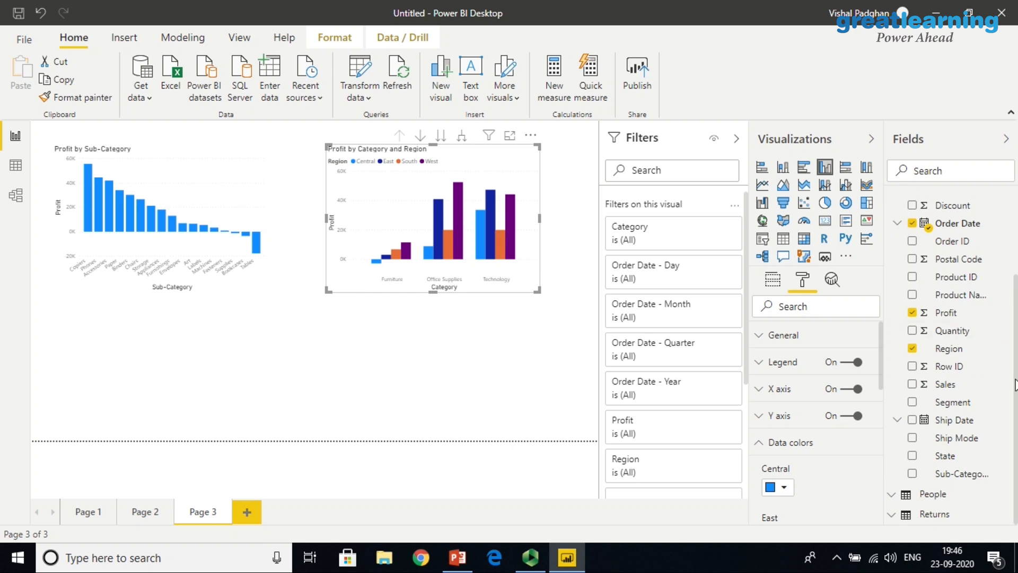
{"action": "left_click", "coordinate": [899, 421]}
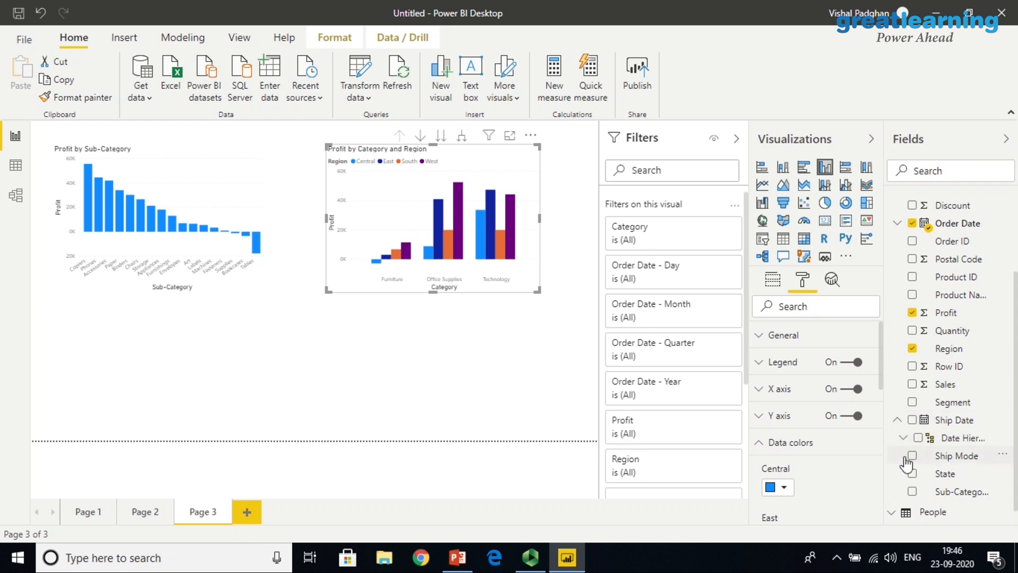
{"action": "left_click", "coordinate": [894, 513]}
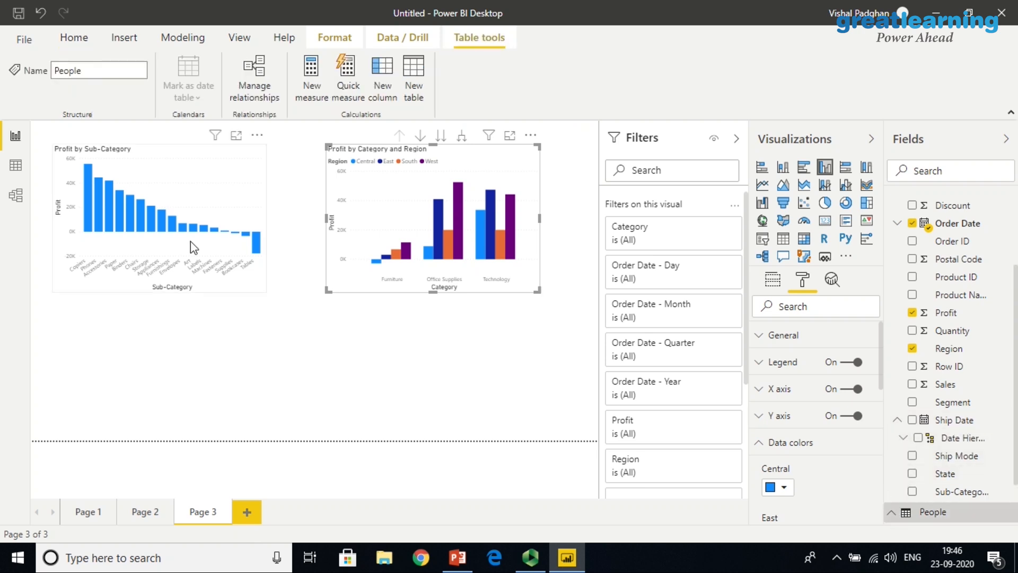
Remove the Profit by Sub-Category chart from the page.
{"action": "left_click", "coordinate": [200, 229]}
{"action": "left_click", "coordinate": [258, 135]}
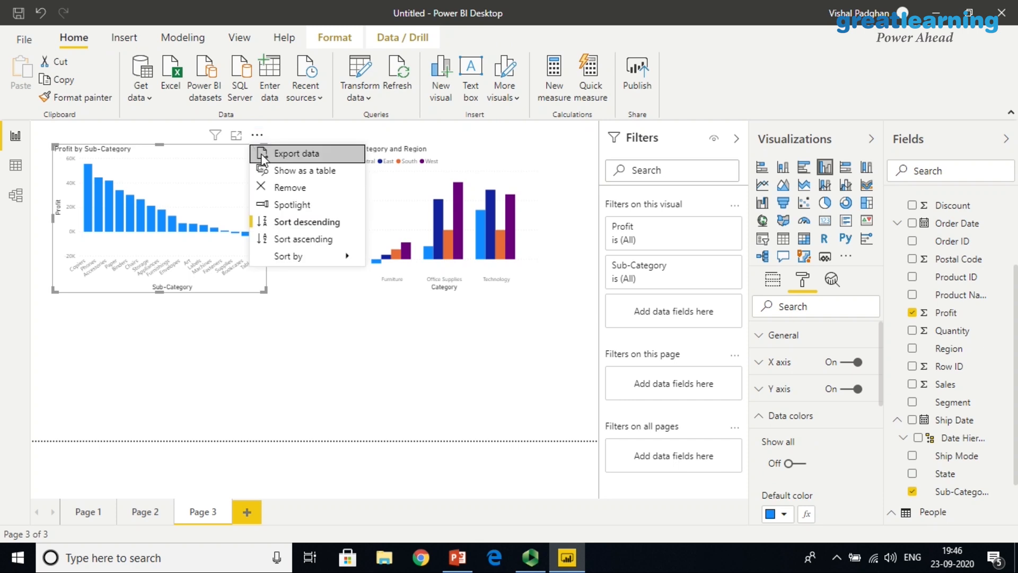
{"action": "left_click", "coordinate": [280, 188]}
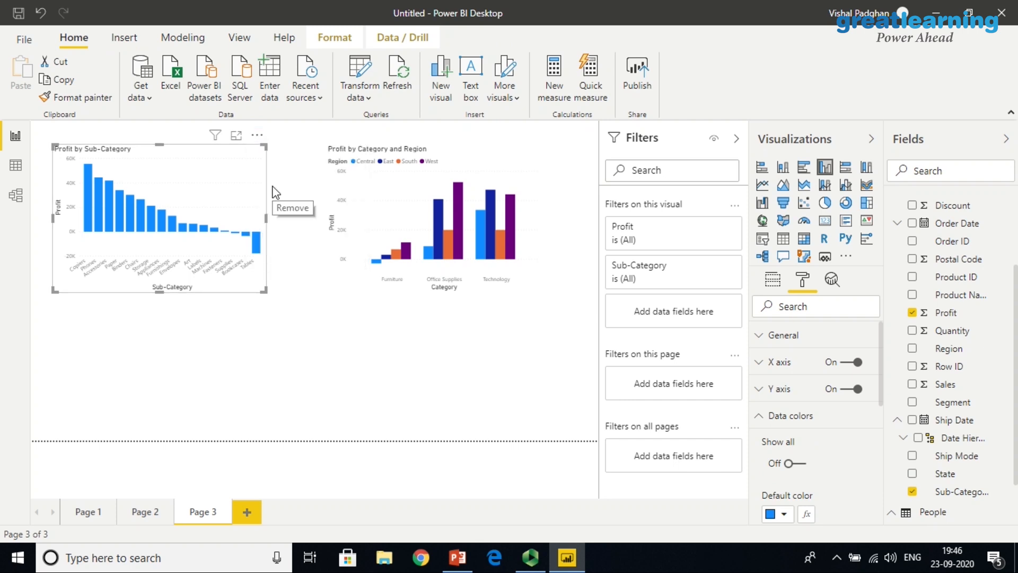
{"action": "left_click", "coordinate": [897, 223]}
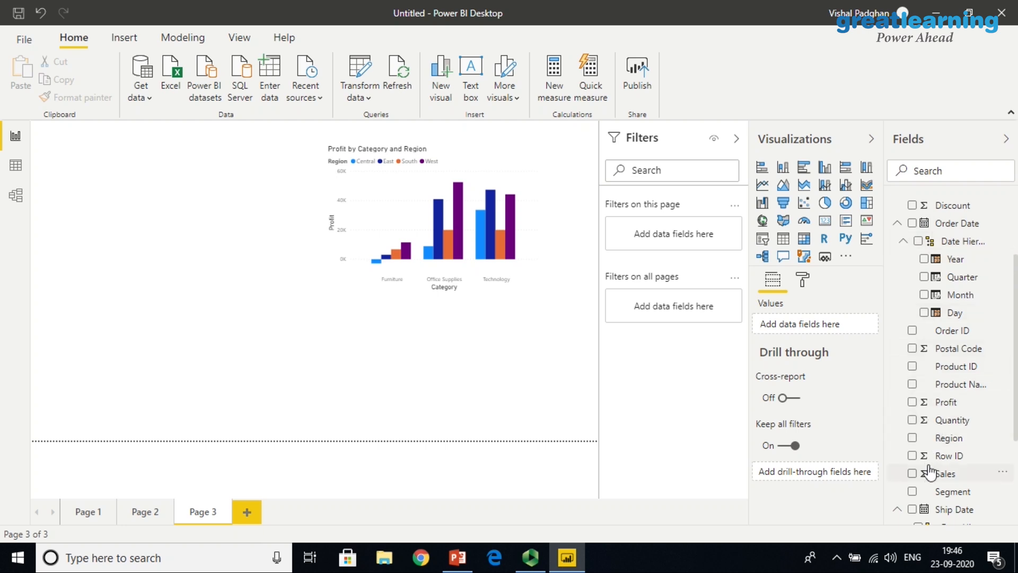
{"action": "left_click", "coordinate": [902, 512]}
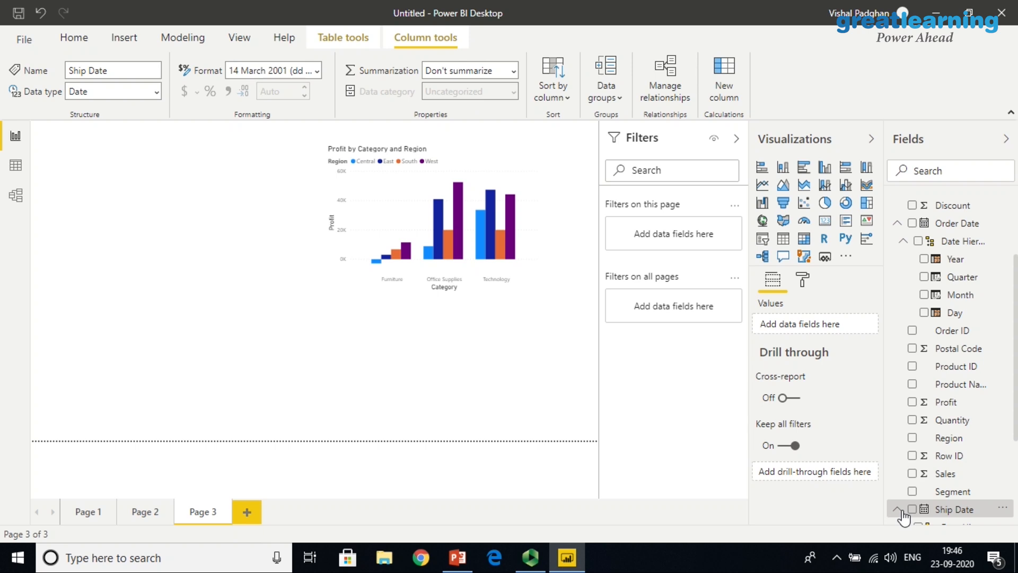
{"action": "left_click", "coordinate": [901, 223]}
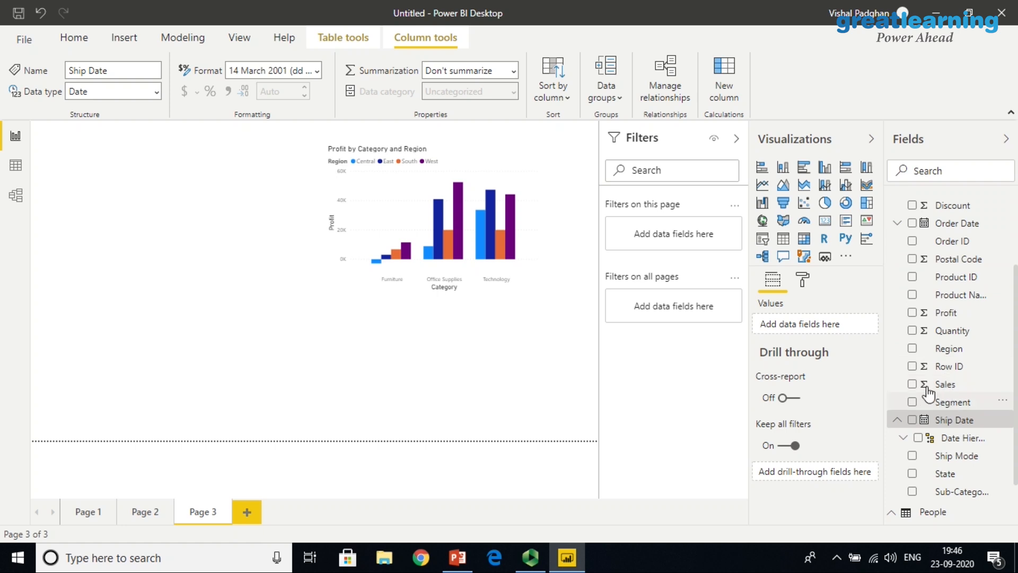
Enlarge the Profit by Category and Region chart to fill most of the page, and return to Page 1.
{"action": "left_click", "coordinate": [345, 254]}
{"action": "left_click_drag", "start_coordinate": [327, 291], "coordinate": [88, 407]}
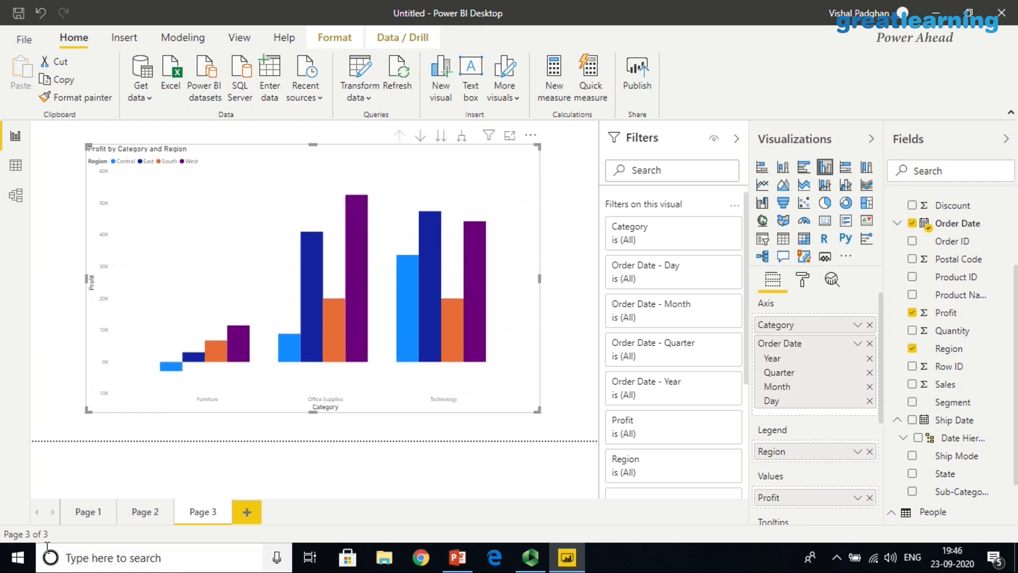
{"action": "left_click", "coordinate": [89, 512]}
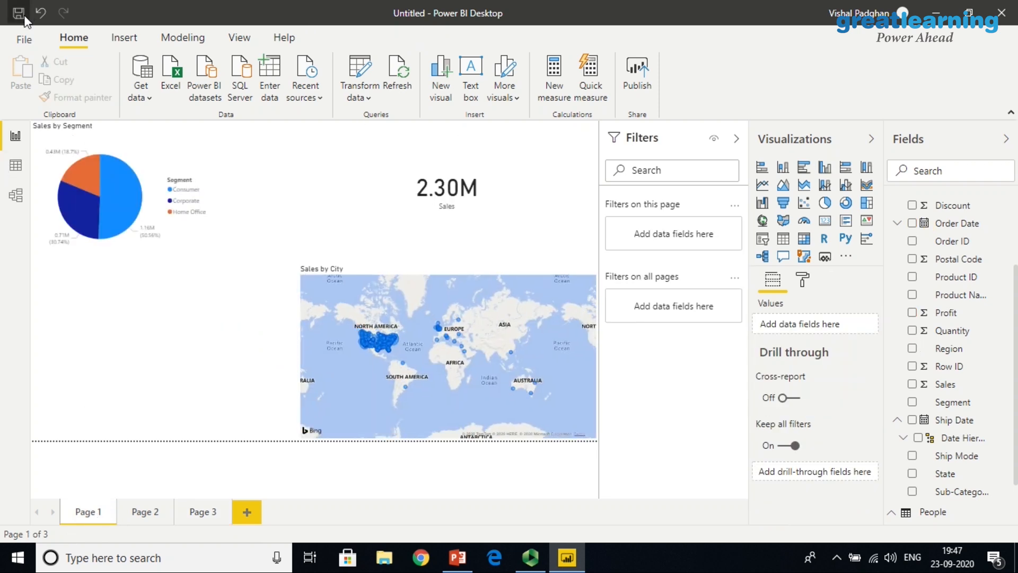
{"action": "left_click", "coordinate": [24, 40]}
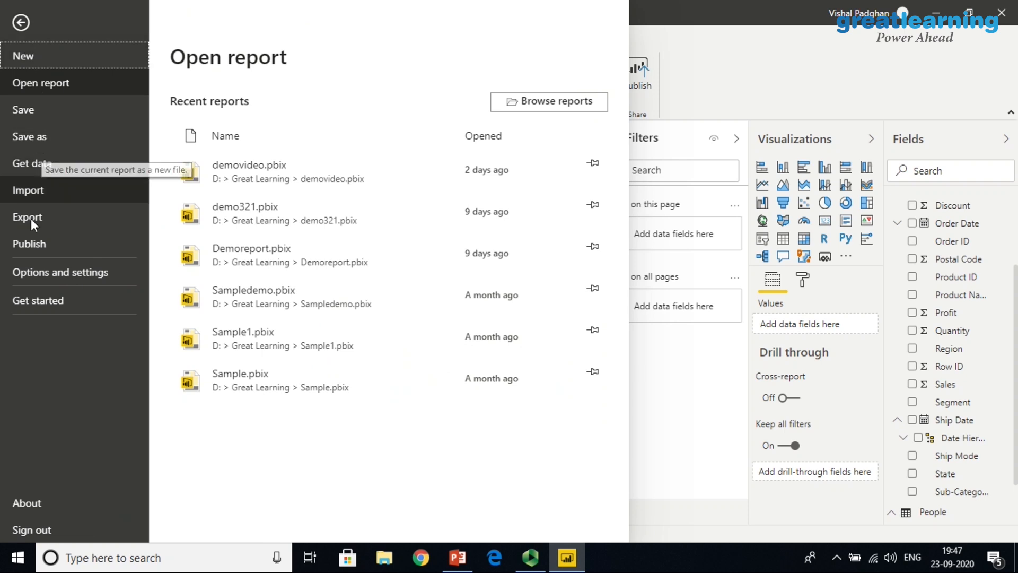
{"action": "left_click", "coordinate": [26, 241]}
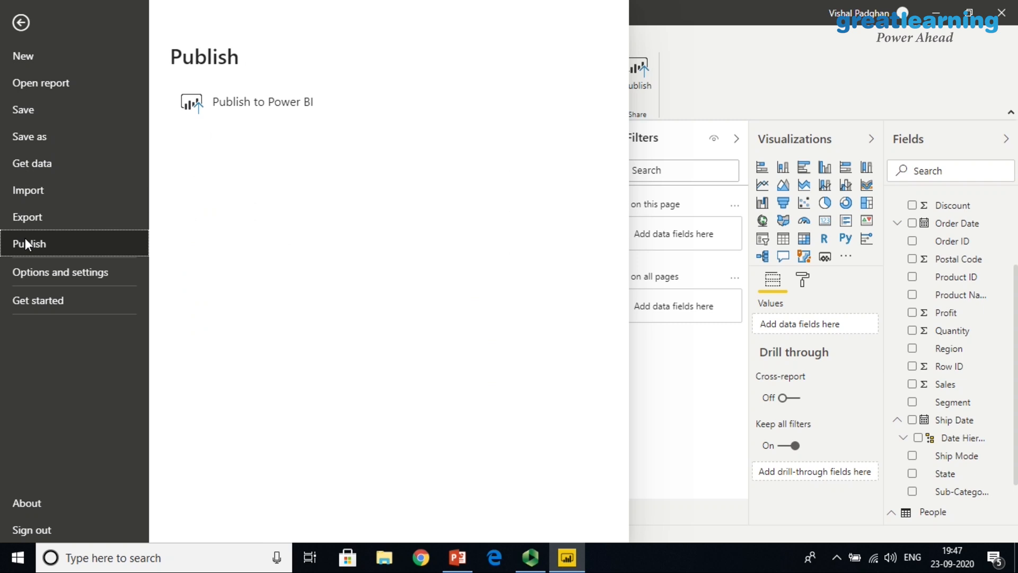
{"action": "left_click", "coordinate": [197, 106]}
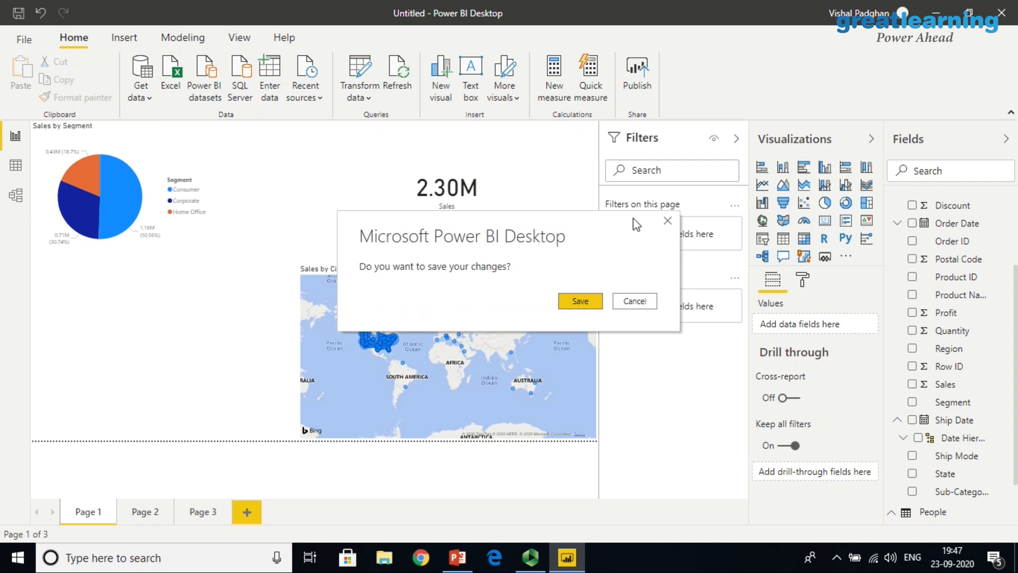
{"action": "left_click", "coordinate": [668, 222]}
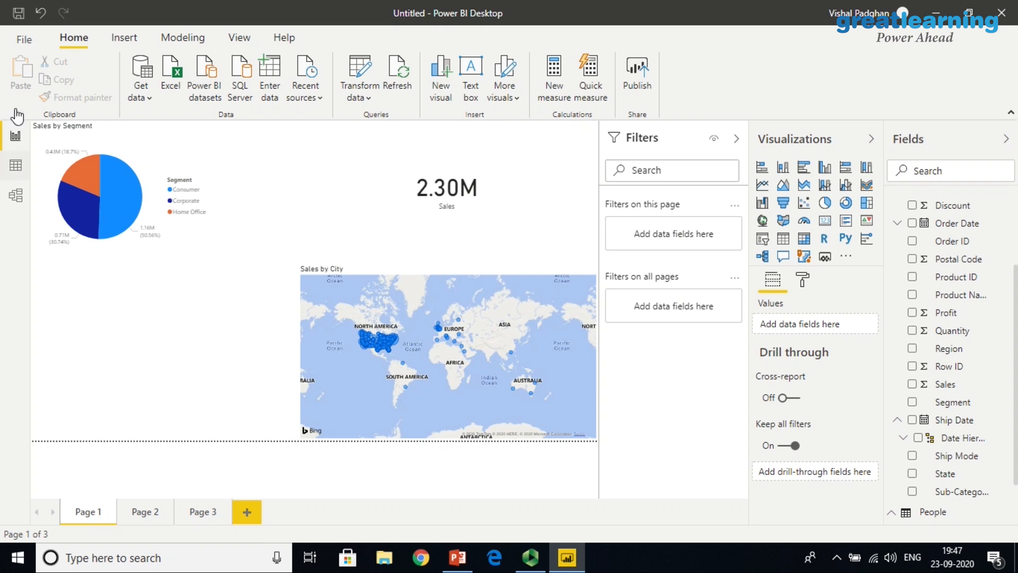
Save the report as a Power BI file named Report1 in the Great Learning folder.
{"action": "left_click", "coordinate": [20, 40]}
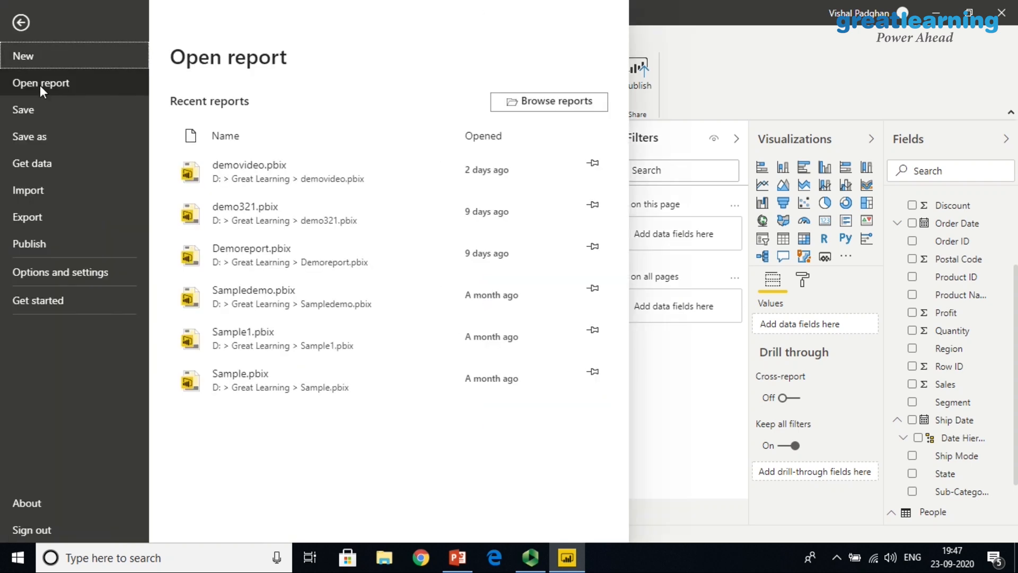
{"action": "left_click", "coordinate": [23, 135]}
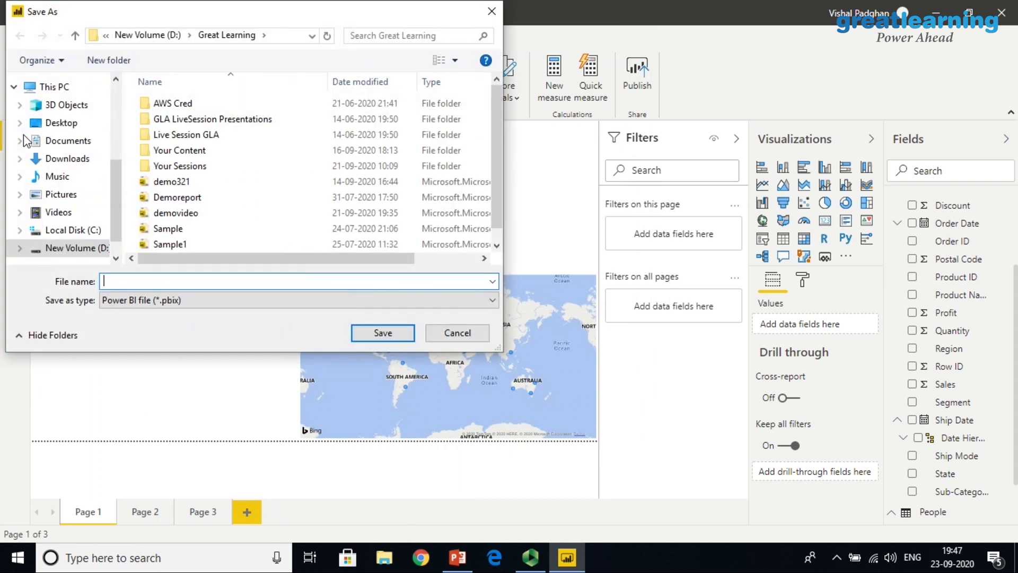
{"action": "type", "text": "Report1"}
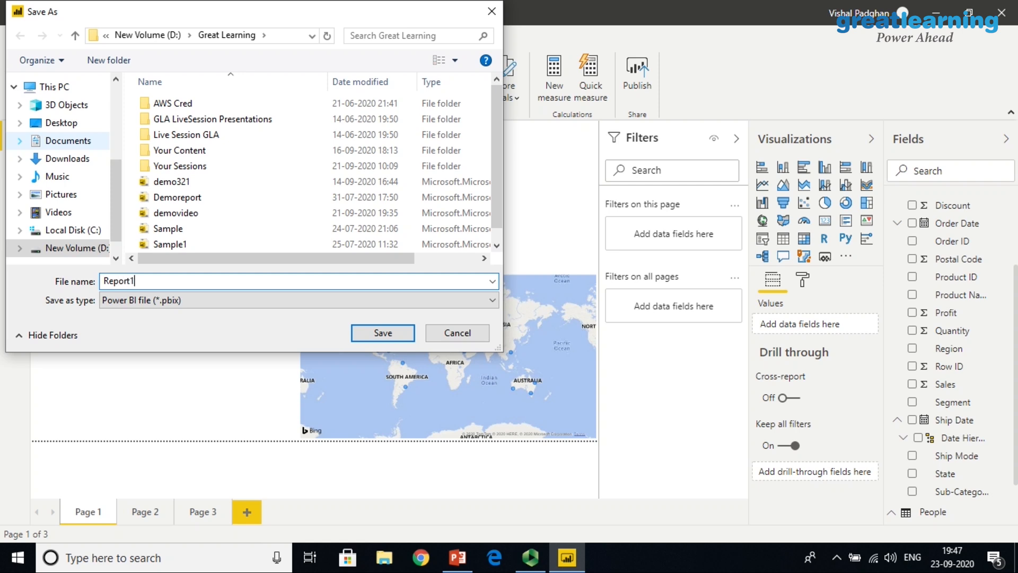
{"action": "left_click", "coordinate": [369, 334]}
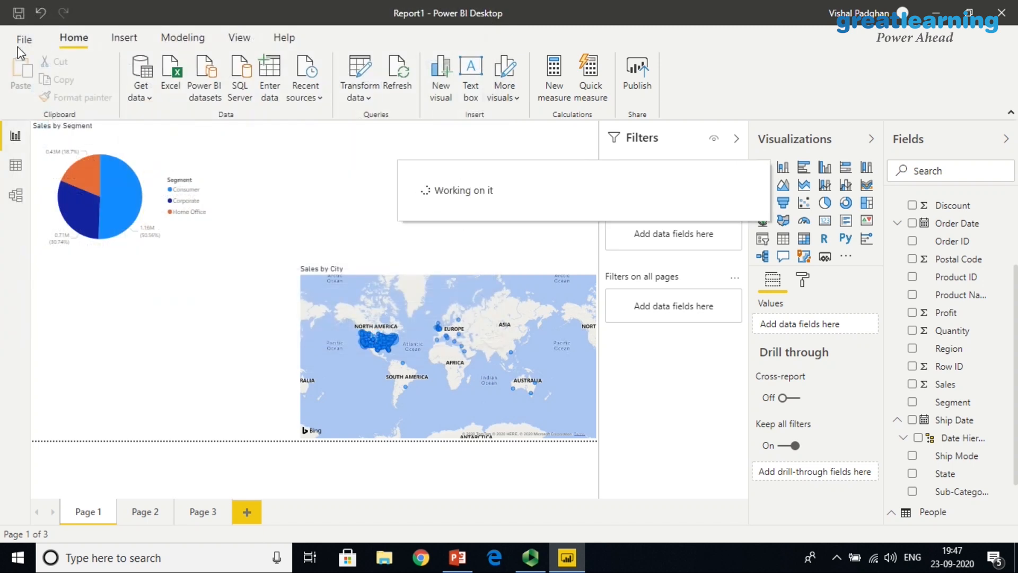
Publish Report1 to My workspace and open the published report in the Power BI service.
{"action": "left_click", "coordinate": [638, 95]}
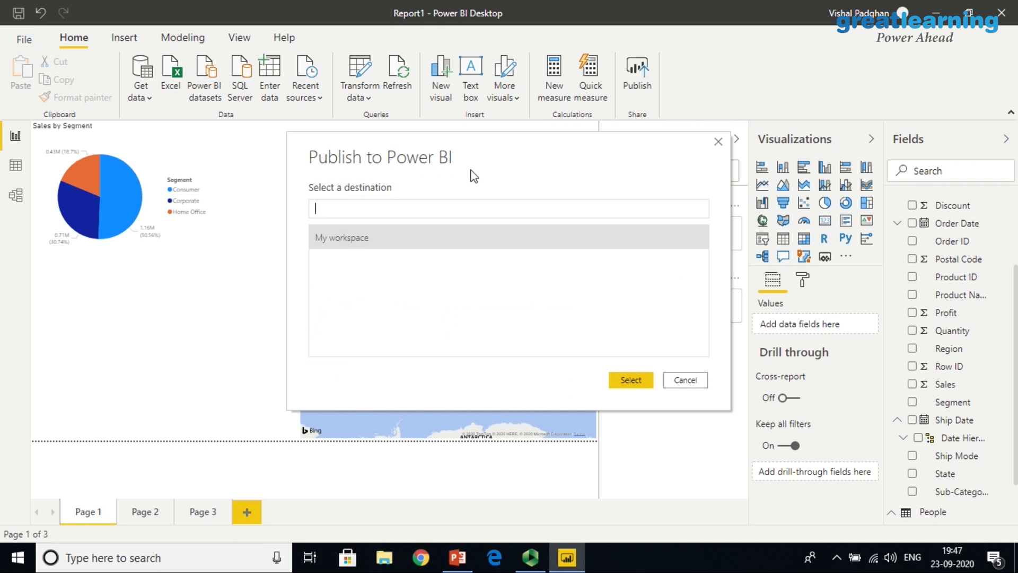
{"action": "left_click", "coordinate": [375, 243]}
{"action": "left_click", "coordinate": [640, 381]}
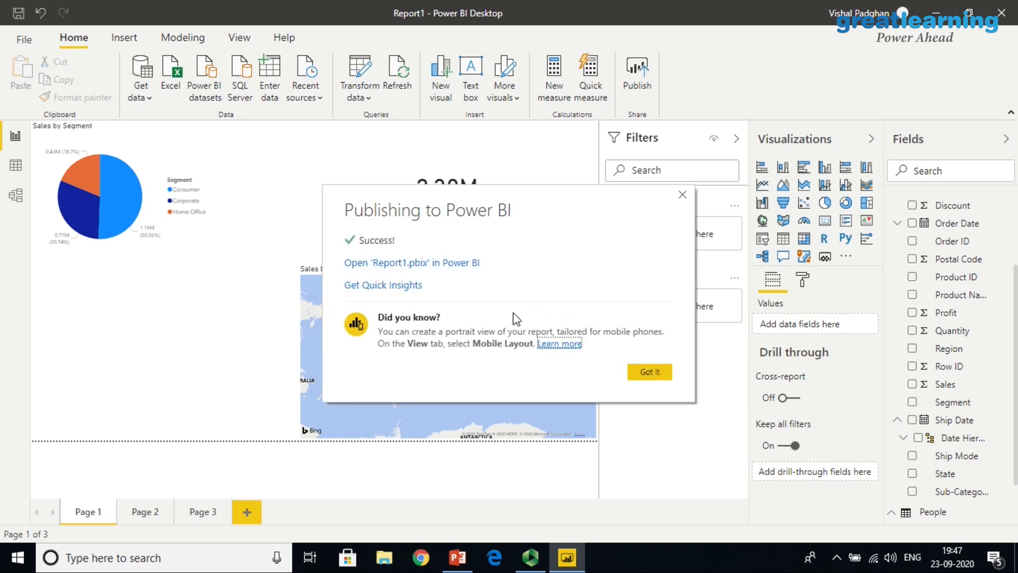
{"action": "left_click", "coordinate": [373, 263]}
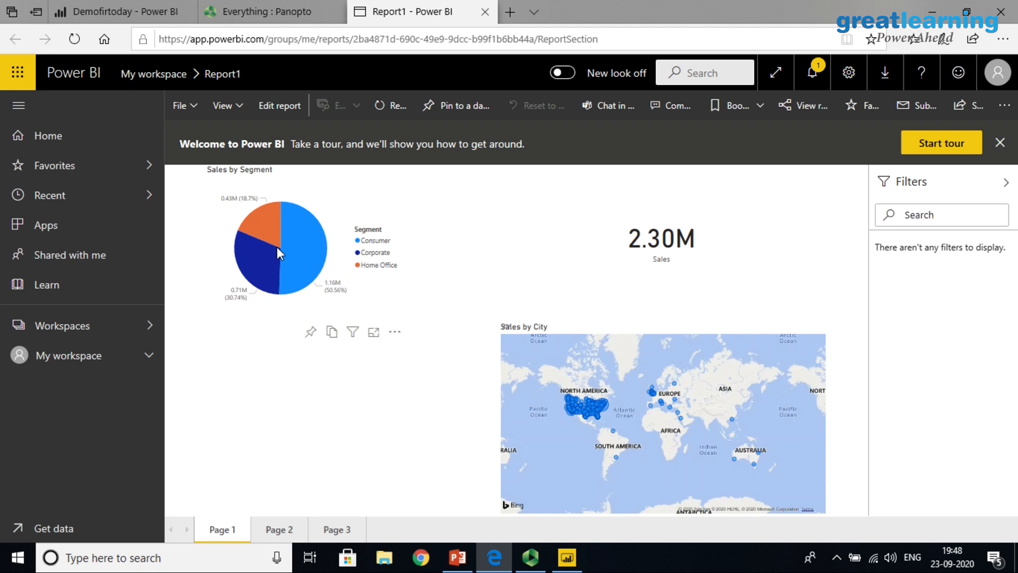
Review the published report's three pages, highlighting the Consumer segment in the Sales by Segment pie on Page 1 and finishing on Page 3.
{"action": "left_click", "coordinate": [282, 246]}
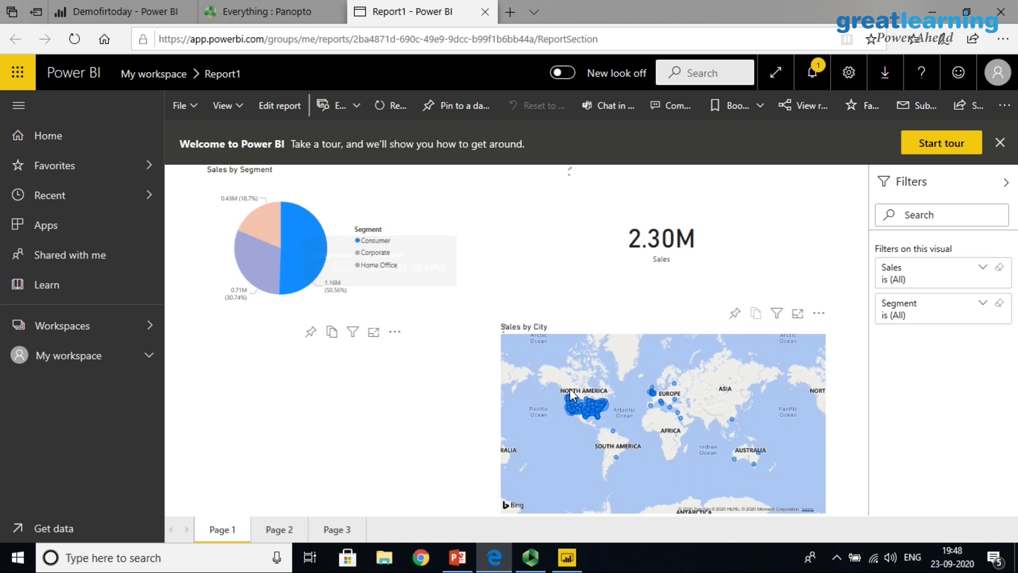
{"action": "left_click", "coordinate": [570, 388]}
{"action": "left_click", "coordinate": [280, 528]}
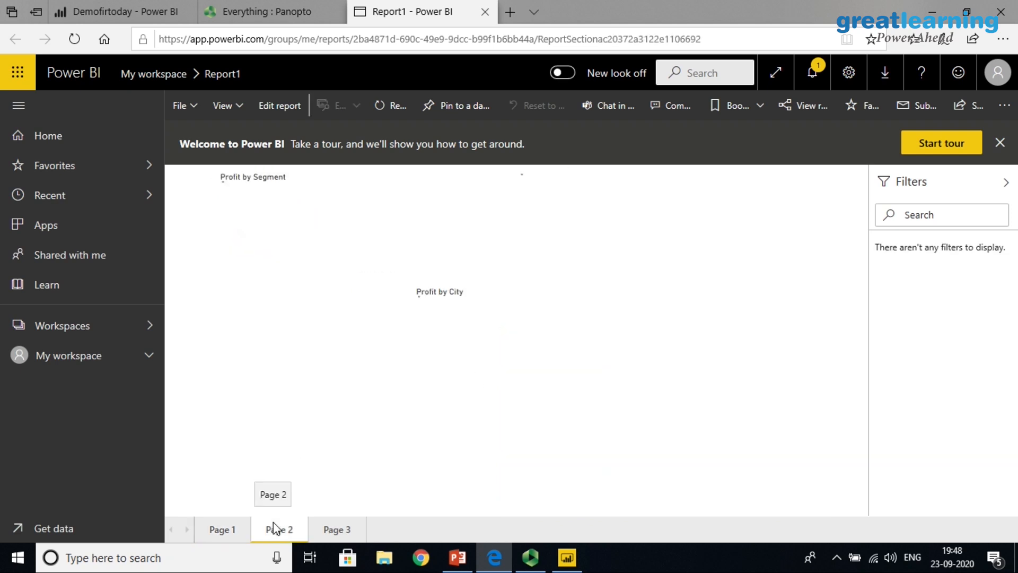
{"action": "left_click", "coordinate": [333, 529]}
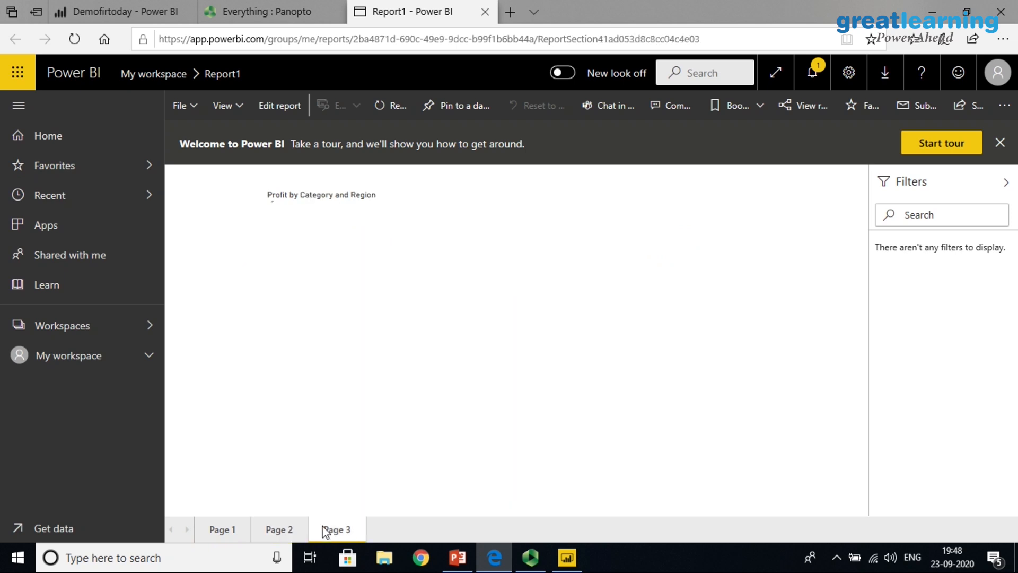
{"action": "left_click", "coordinate": [278, 530]}
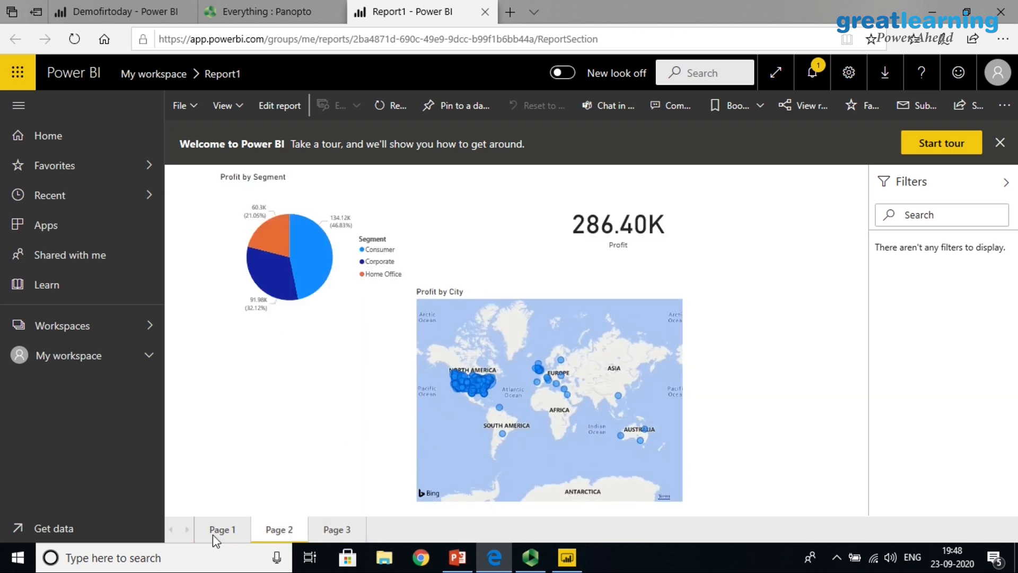
{"action": "left_click", "coordinate": [212, 535]}
{"action": "left_click", "coordinate": [271, 535]}
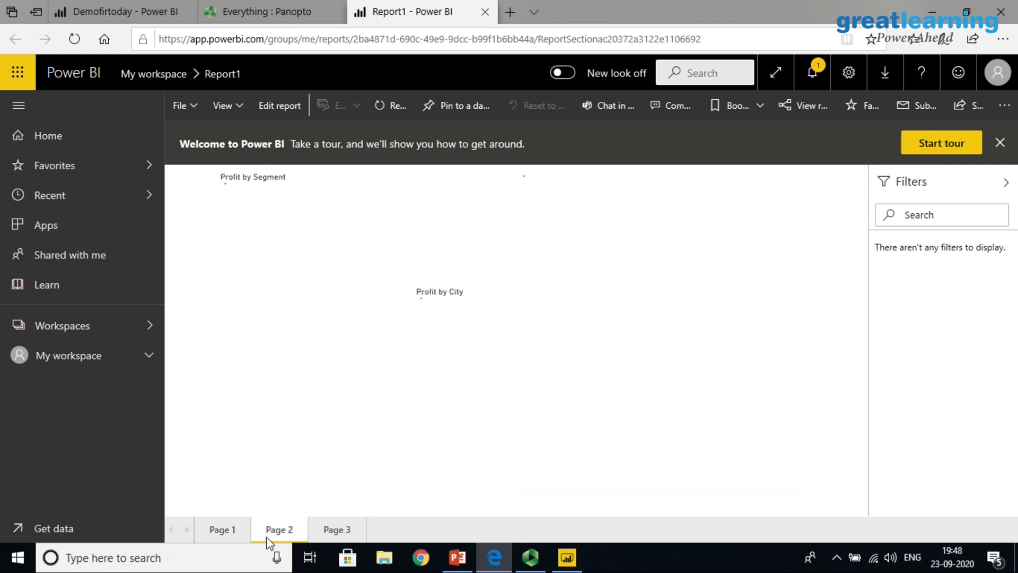
{"action": "left_click", "coordinate": [331, 529]}
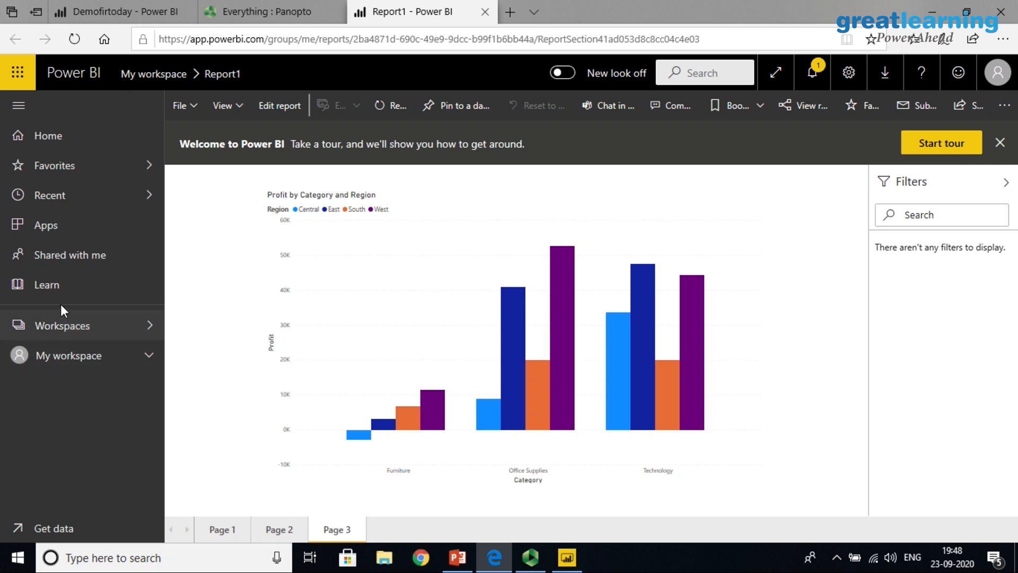
Expand My workspace in the navigation and list the dashboards it holds.
{"action": "left_click", "coordinate": [144, 361]}
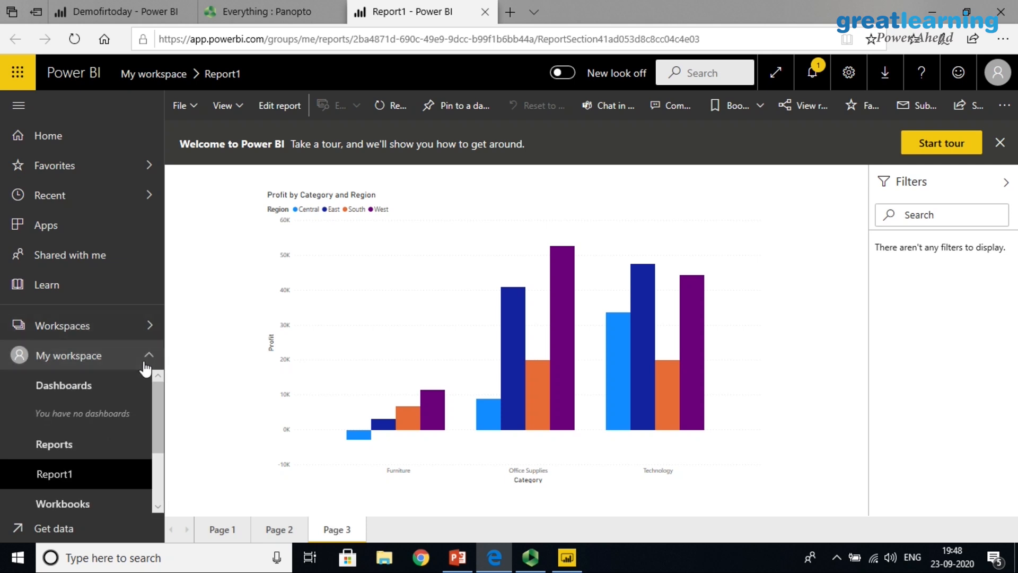
{"action": "left_click", "coordinate": [73, 387]}
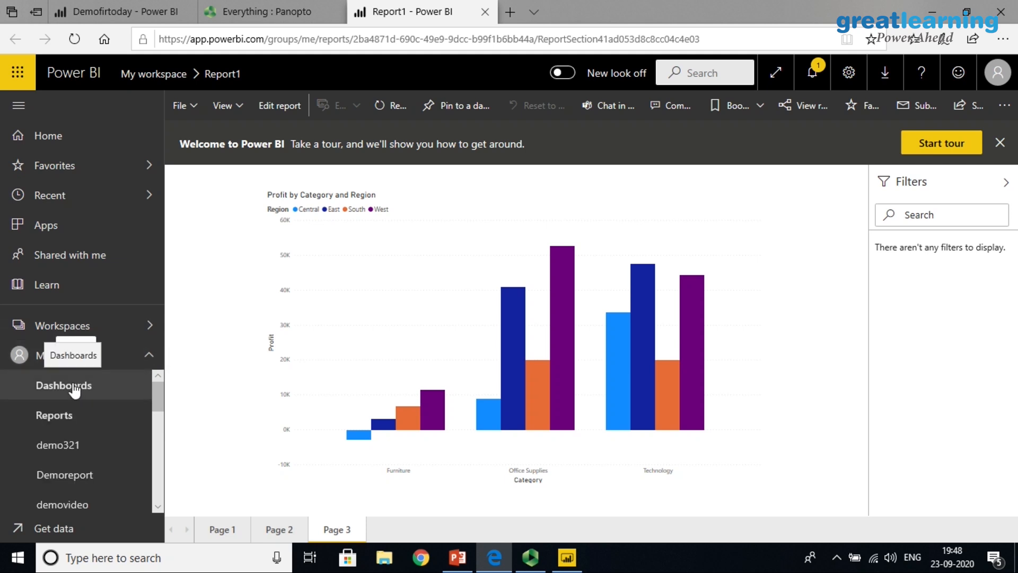
{"action": "left_click", "coordinate": [74, 389]}
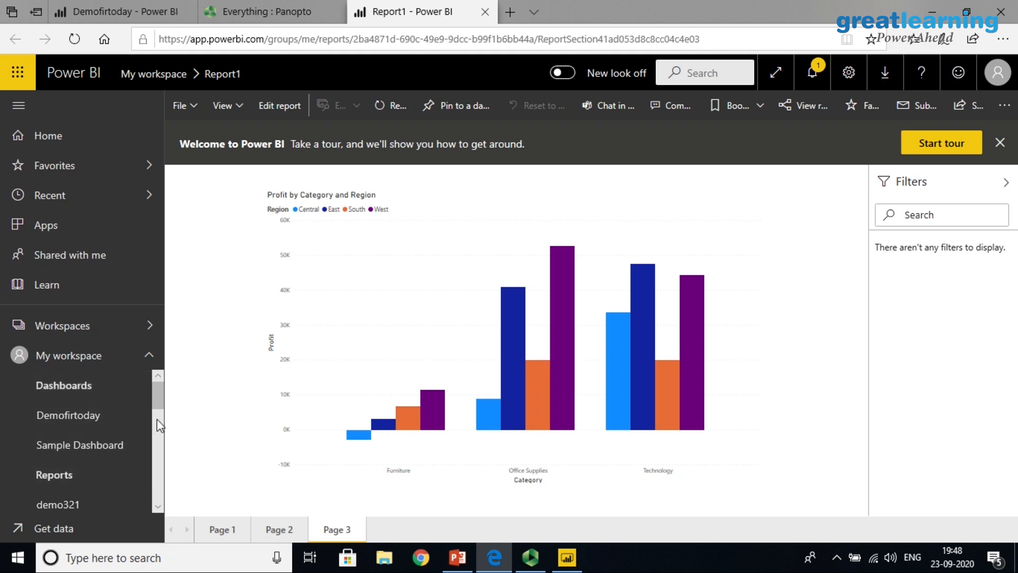
{"action": "left_click_drag", "start_coordinate": [159, 394], "coordinate": [138, 394]}
Pin the Sales by Segment pie chart from Page 1 to a new dashboard named PowerBIHindi, and go to Page 2.
{"action": "left_click", "coordinate": [229, 530]}
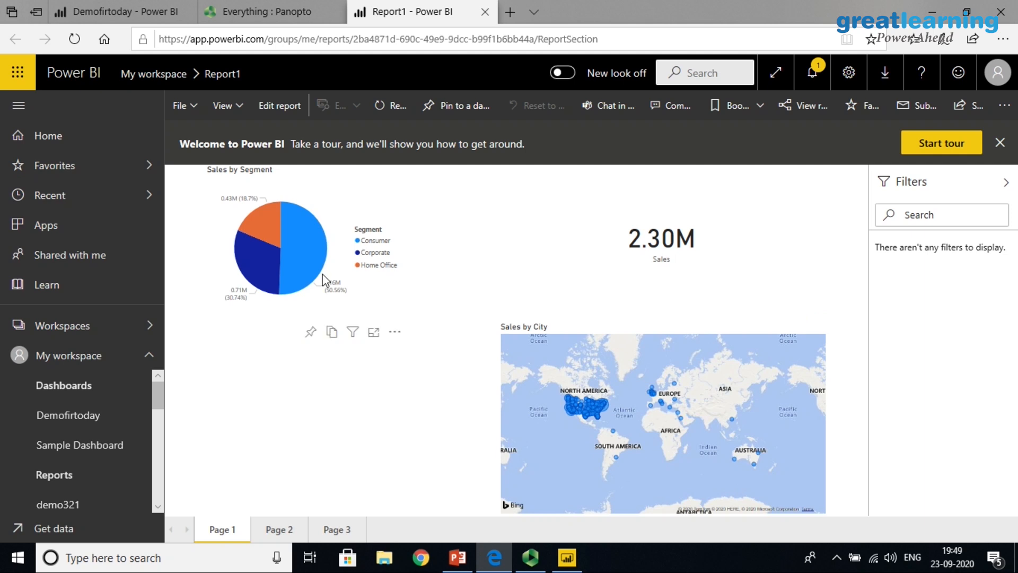
{"action": "mouse_move", "coordinate": [255, 251]}
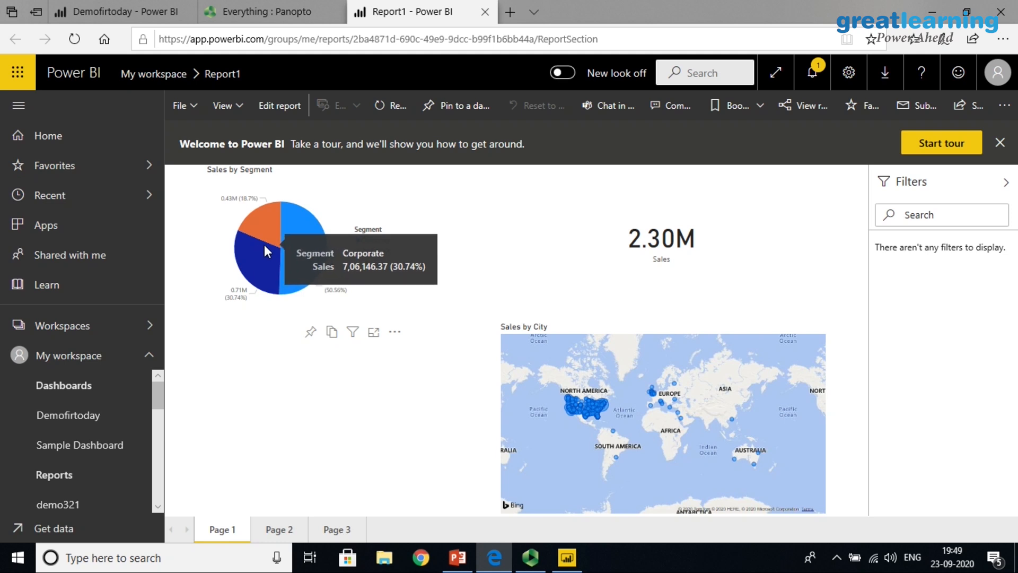
{"action": "left_click", "coordinate": [265, 244]}
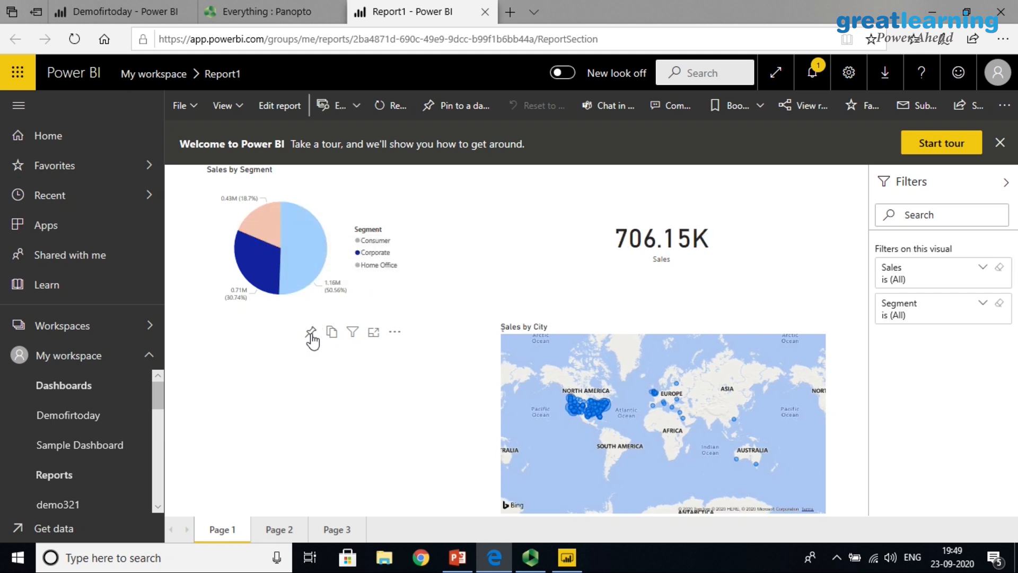
{"action": "left_click", "coordinate": [311, 332]}
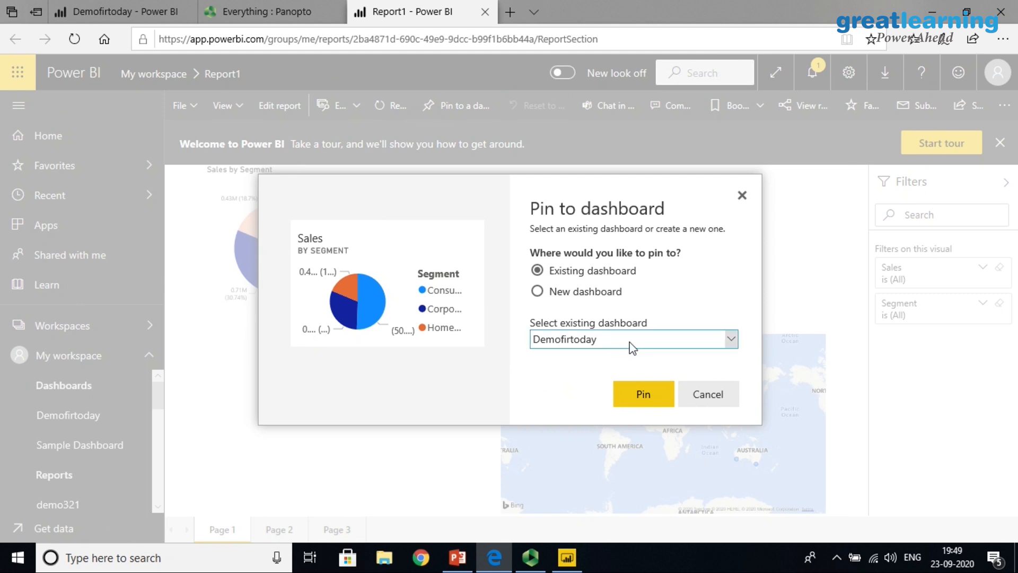
{"action": "left_click", "coordinate": [538, 291]}
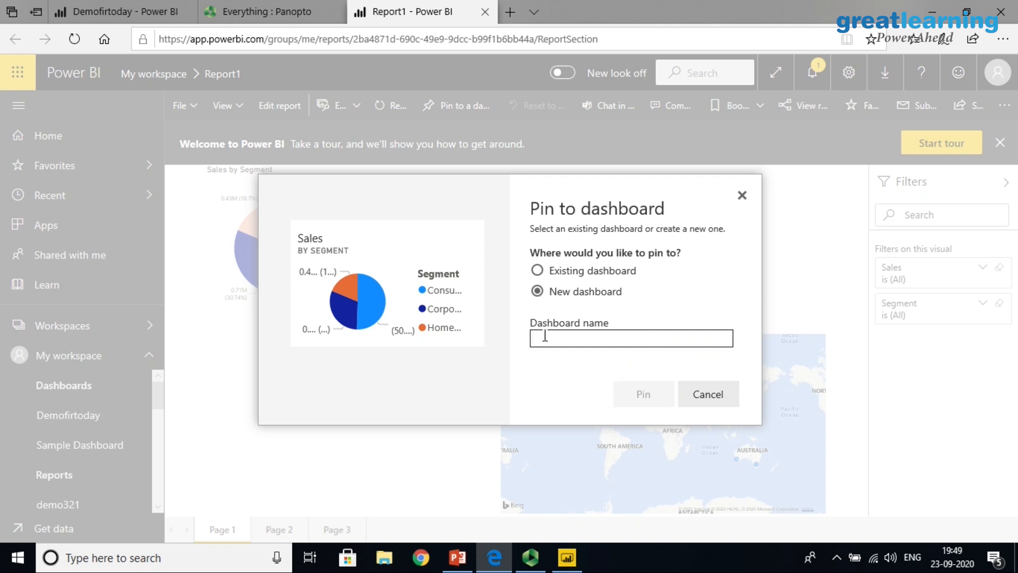
{"action": "type", "text": "PowerBIHindi"}
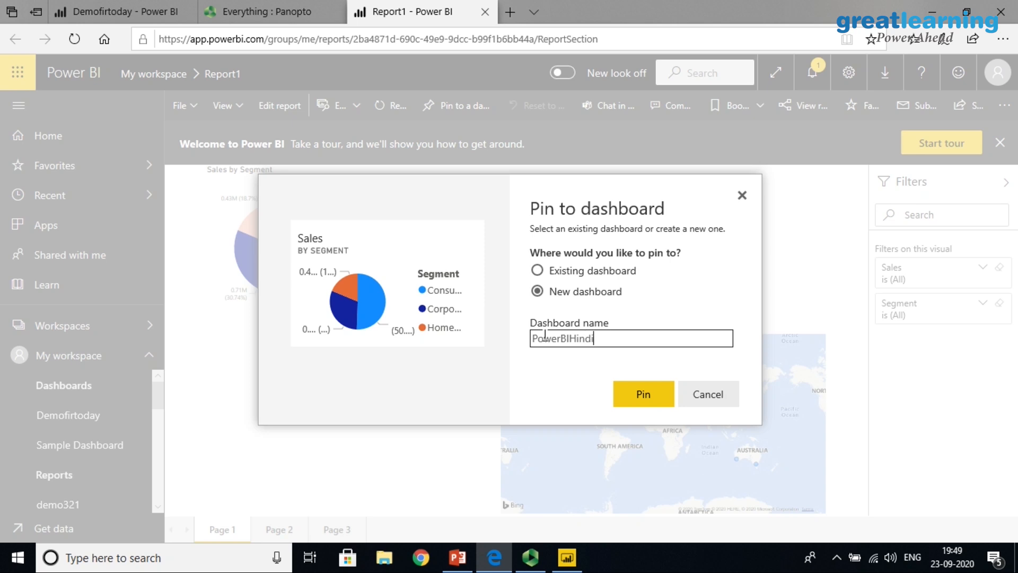
{"action": "left_click", "coordinate": [643, 393]}
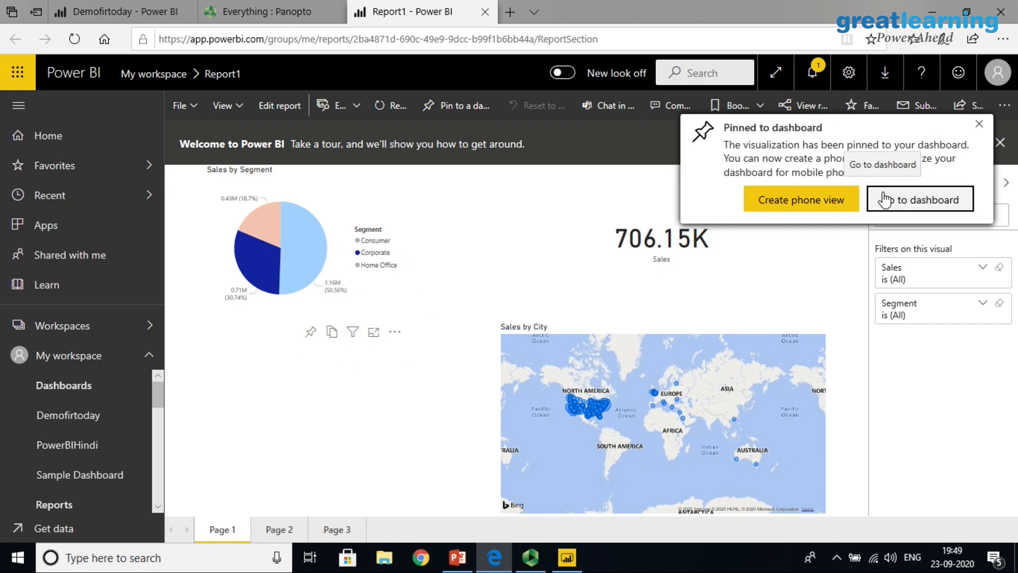
{"action": "left_click", "coordinate": [978, 125]}
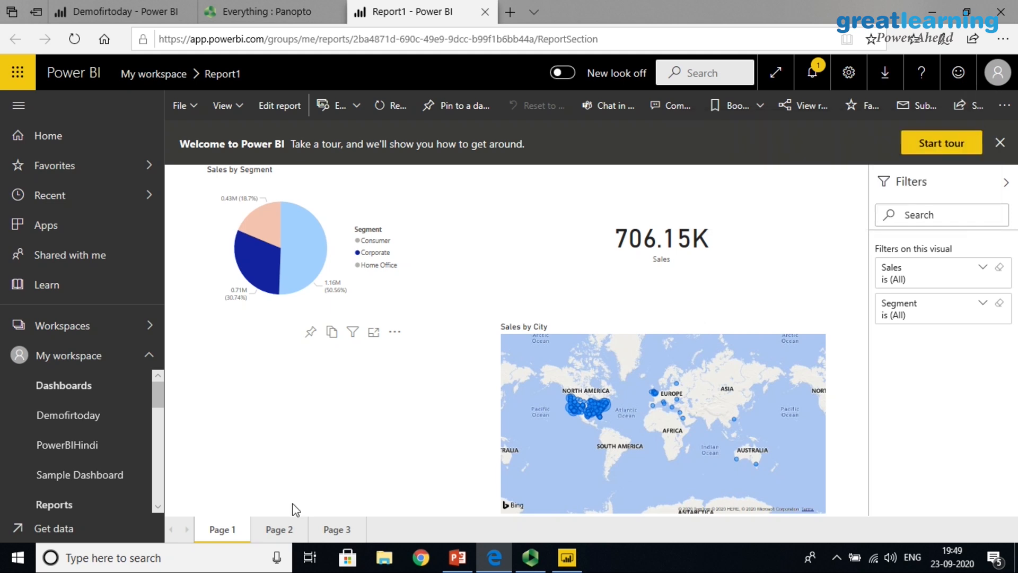
{"action": "left_click", "coordinate": [281, 530]}
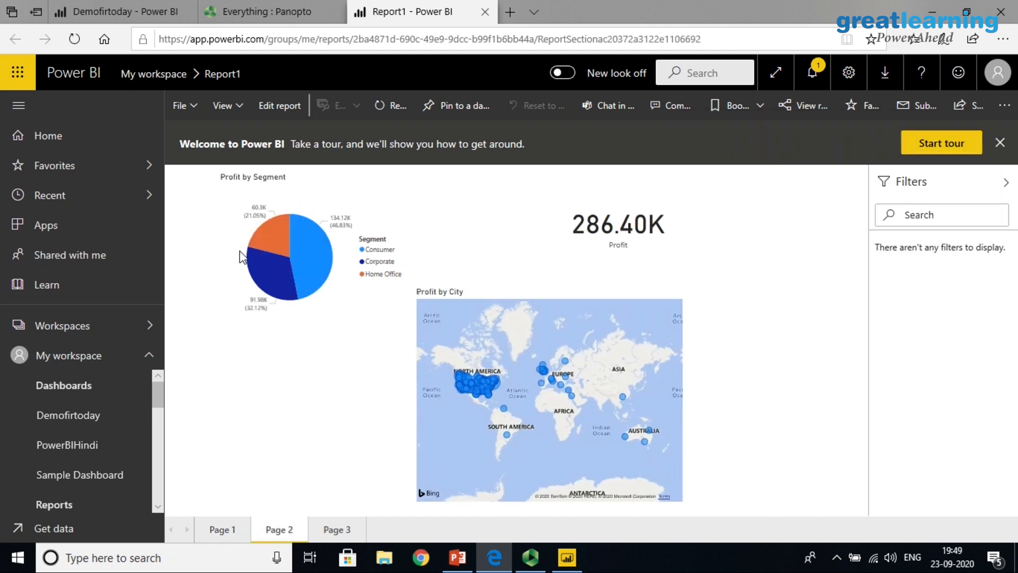
{"action": "left_click", "coordinate": [274, 246]}
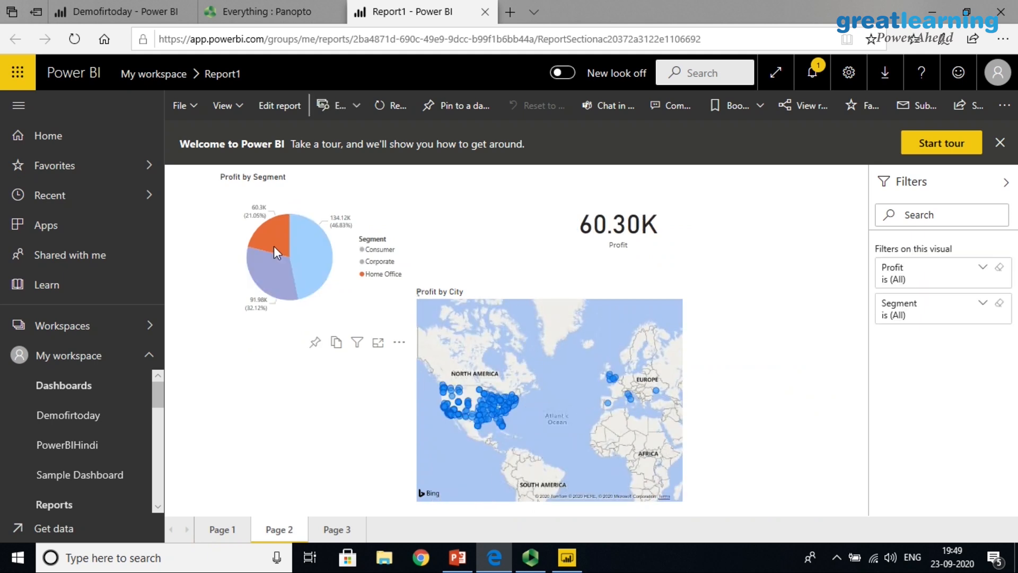
{"action": "right_click", "coordinate": [274, 246]}
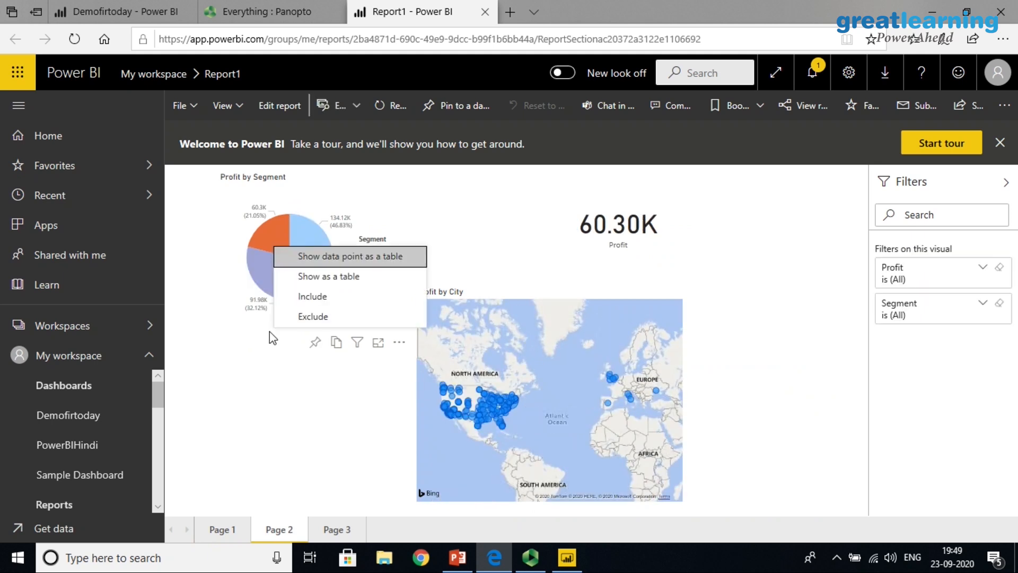
{"action": "left_click", "coordinate": [269, 396]}
Pin the Profit by Segment pie chart to the existing PowerBIHindi dashboard and open that dashboard.
{"action": "left_click", "coordinate": [286, 276]}
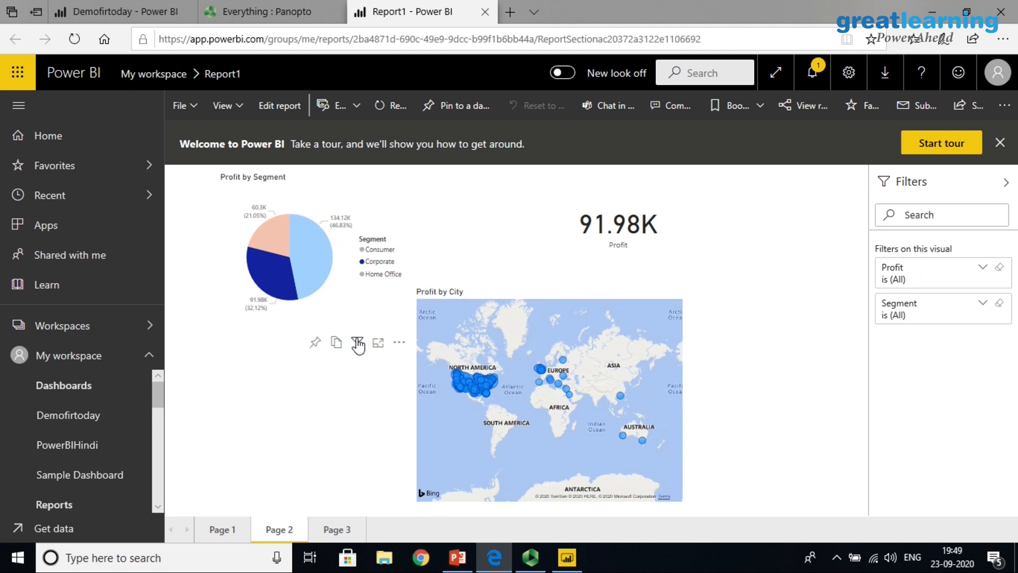
{"action": "mouse_move", "coordinate": [359, 346]}
{"action": "left_click", "coordinate": [316, 343]}
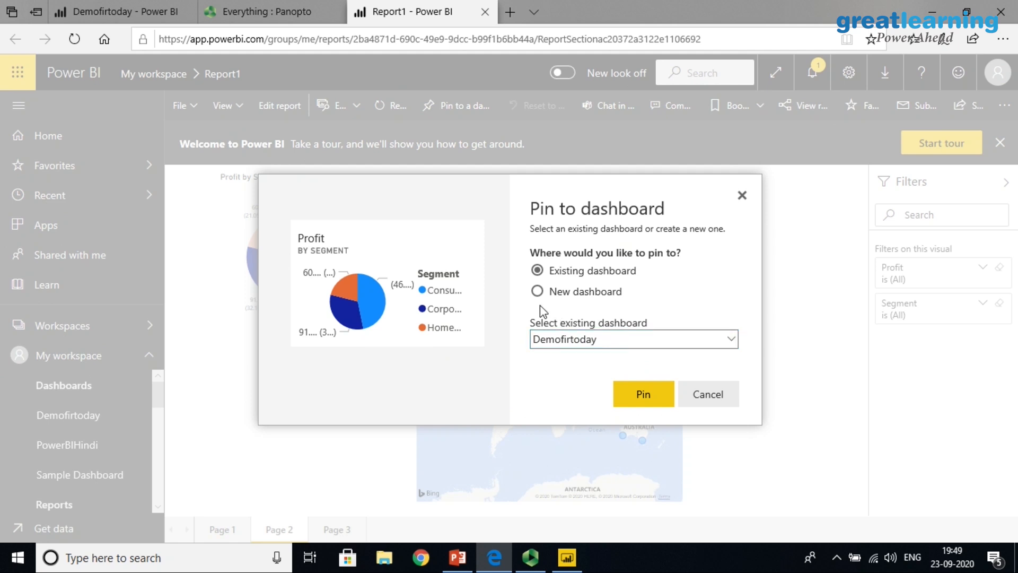
{"action": "left_click", "coordinate": [612, 338]}
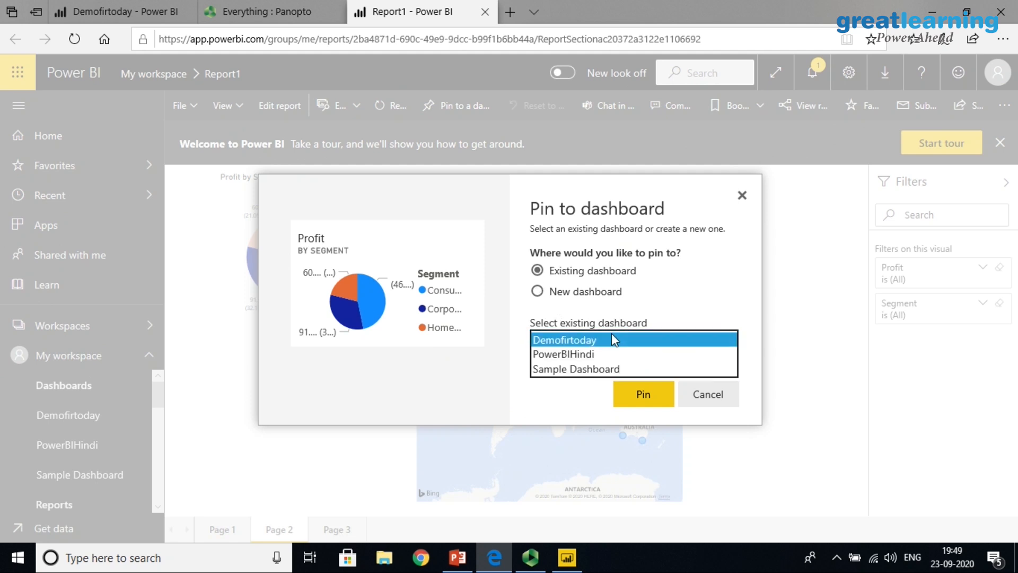
{"action": "left_click", "coordinate": [583, 354]}
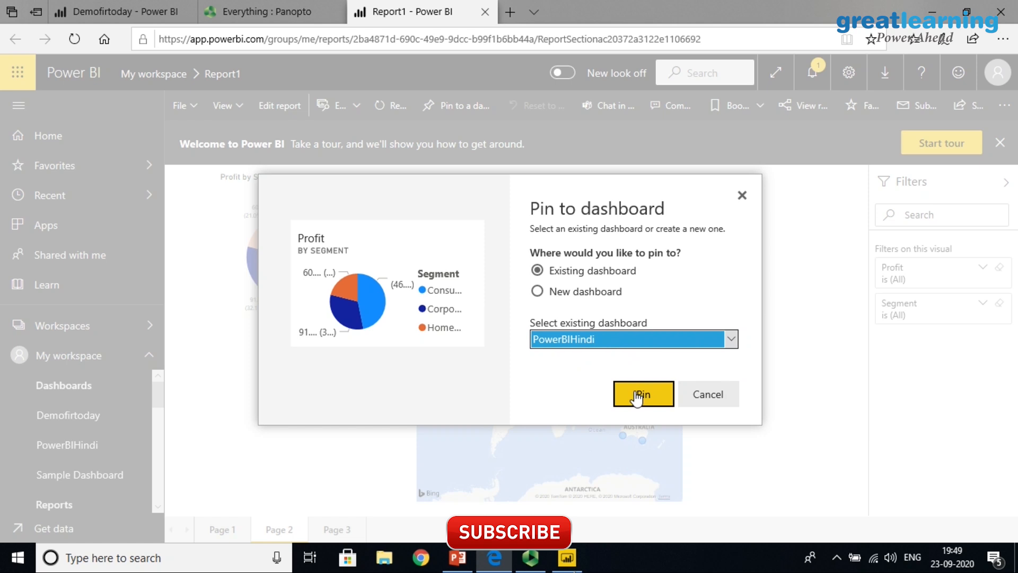
{"action": "left_click", "coordinate": [637, 397]}
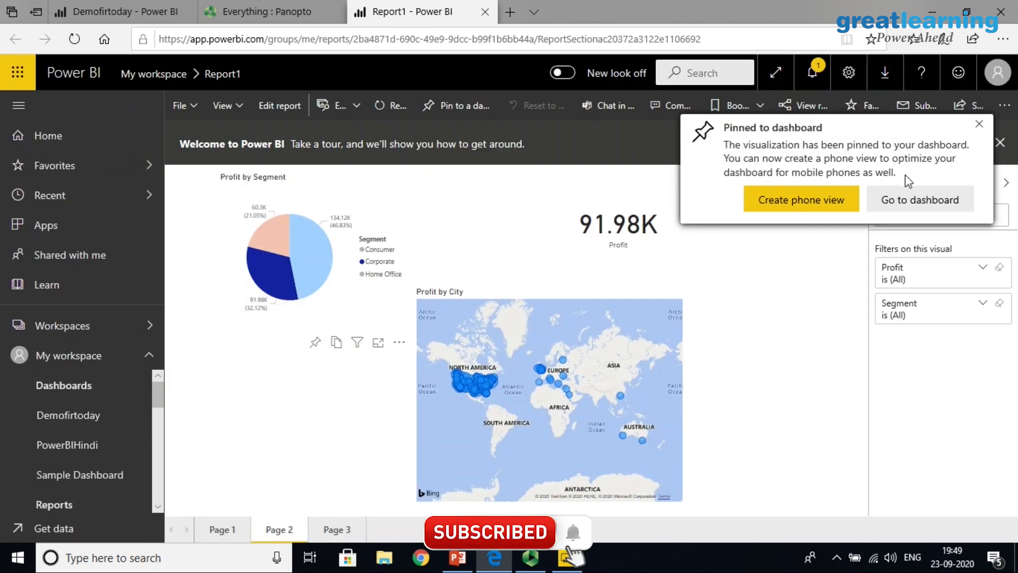
{"action": "left_click", "coordinate": [883, 198]}
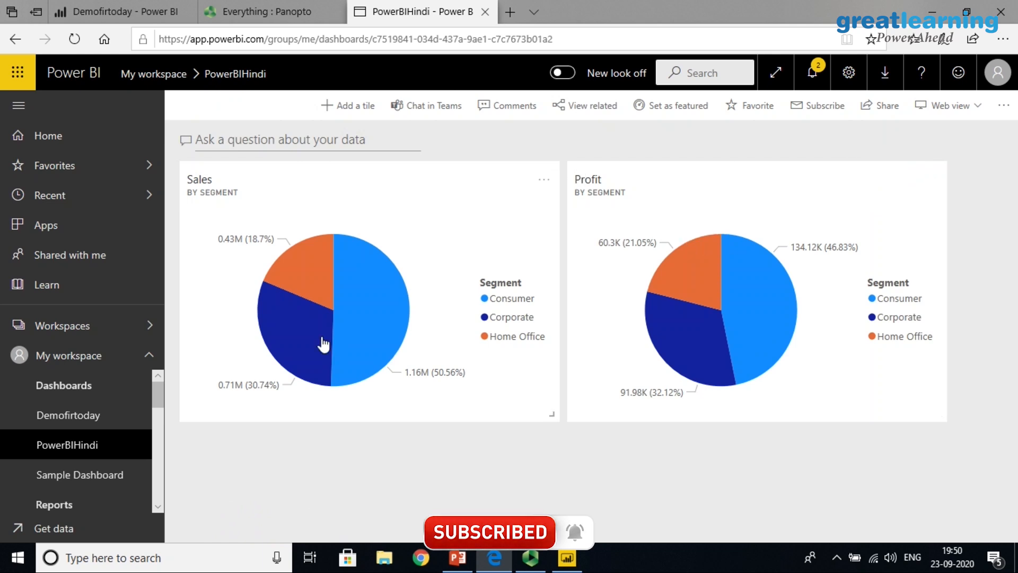
Examine the PowerBIHindi dashboard, opening the underlying report page from the Sales tile and from the Profit tile.
{"action": "mouse_move", "coordinate": [324, 344]}
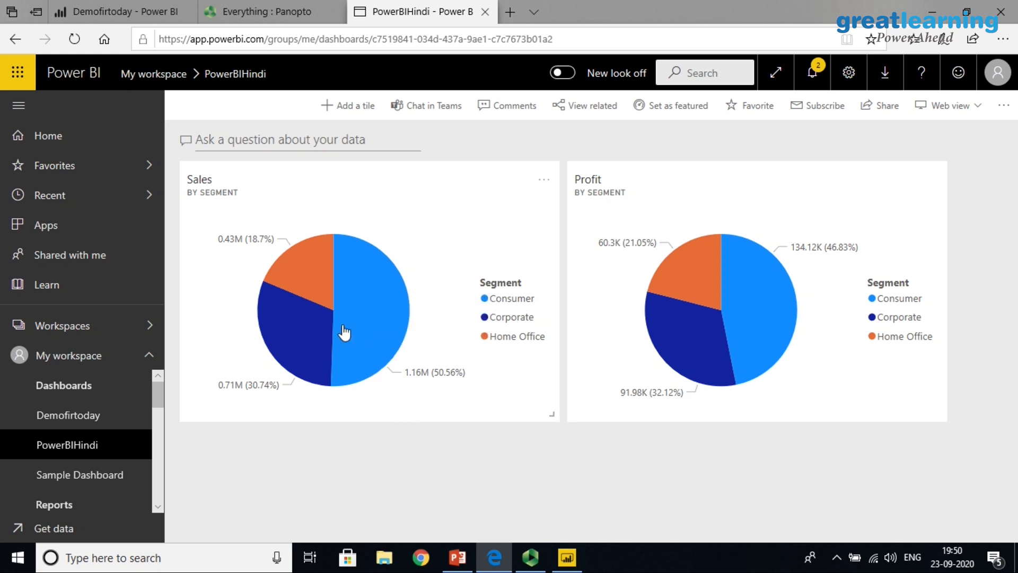
{"action": "mouse_move", "coordinate": [348, 315]}
{"action": "mouse_move", "coordinate": [322, 295]}
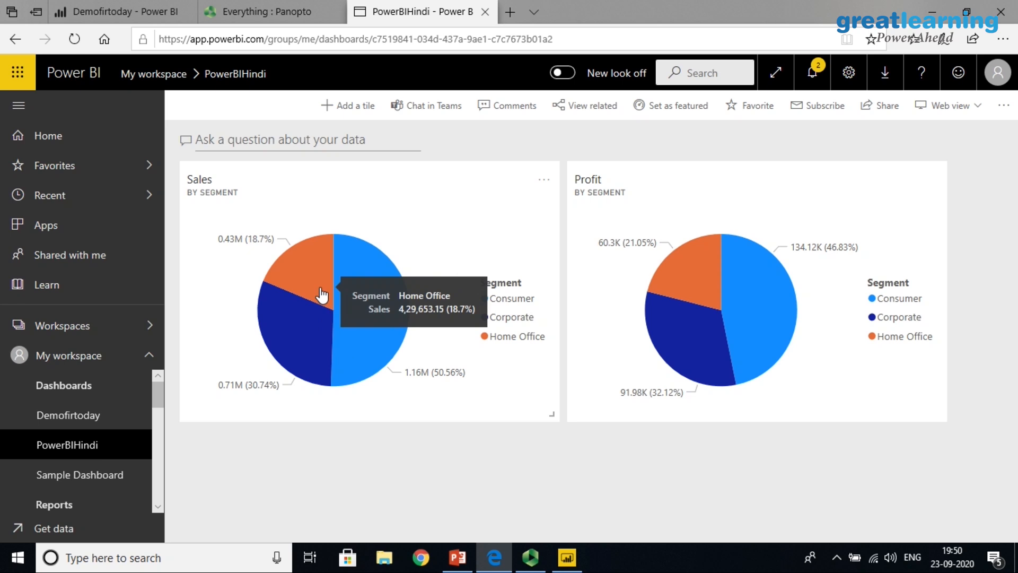
{"action": "left_click", "coordinate": [322, 295]}
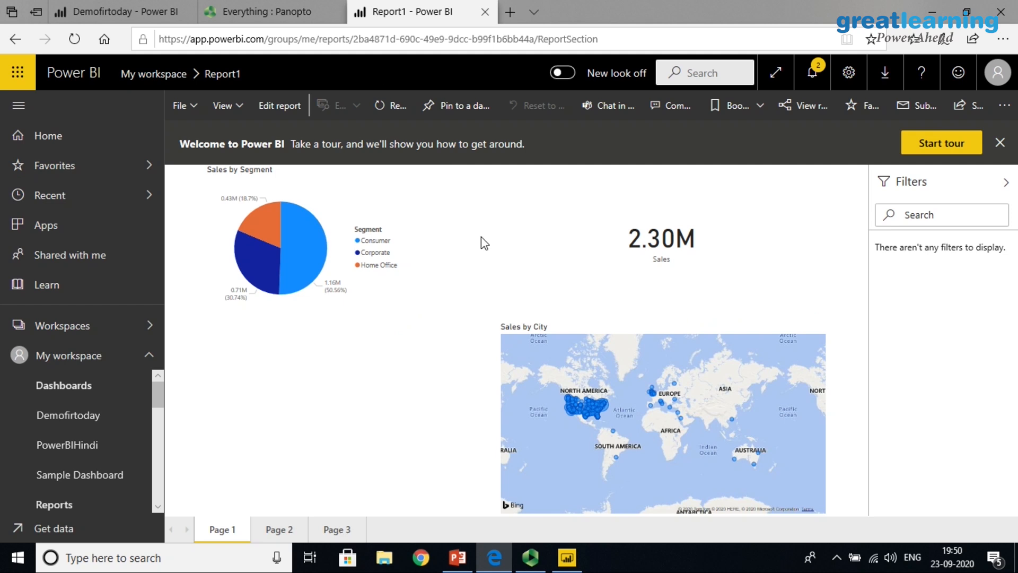
{"action": "left_click", "coordinate": [60, 447]}
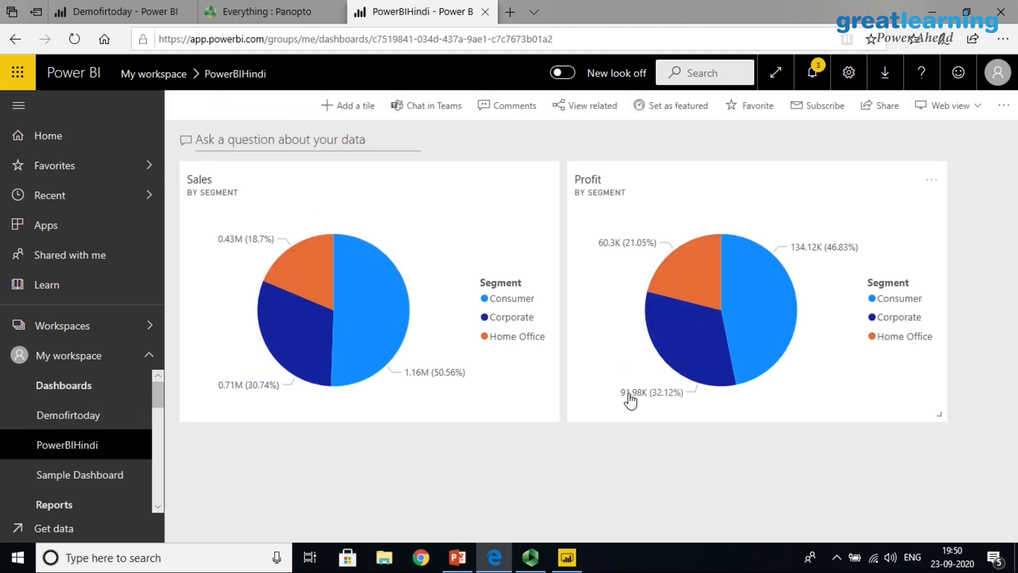
{"action": "left_click", "coordinate": [773, 319]}
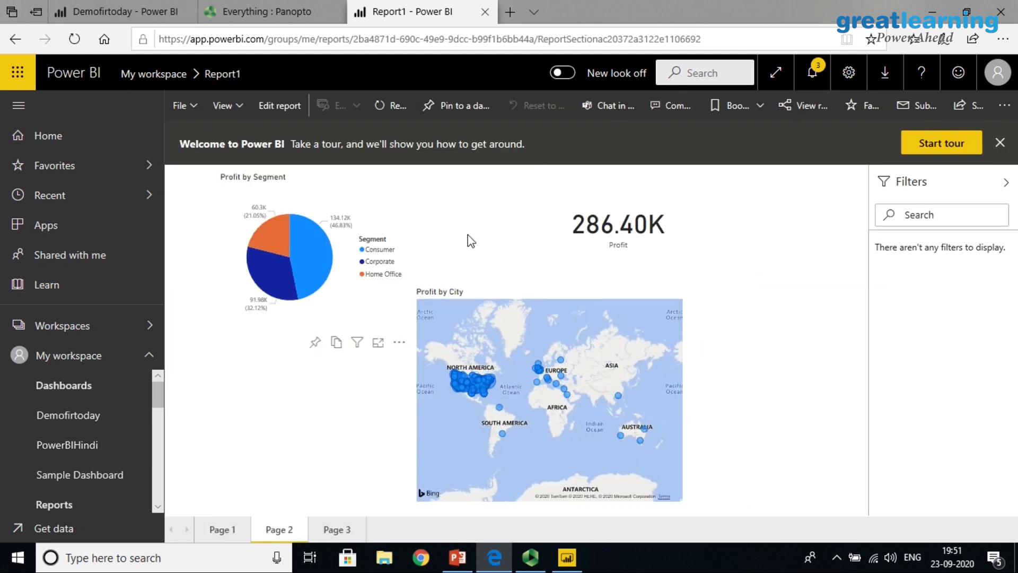
Collapse and re-expand My workspace in the navigation to show its list of dashboards again.
{"action": "left_click", "coordinate": [63, 393]}
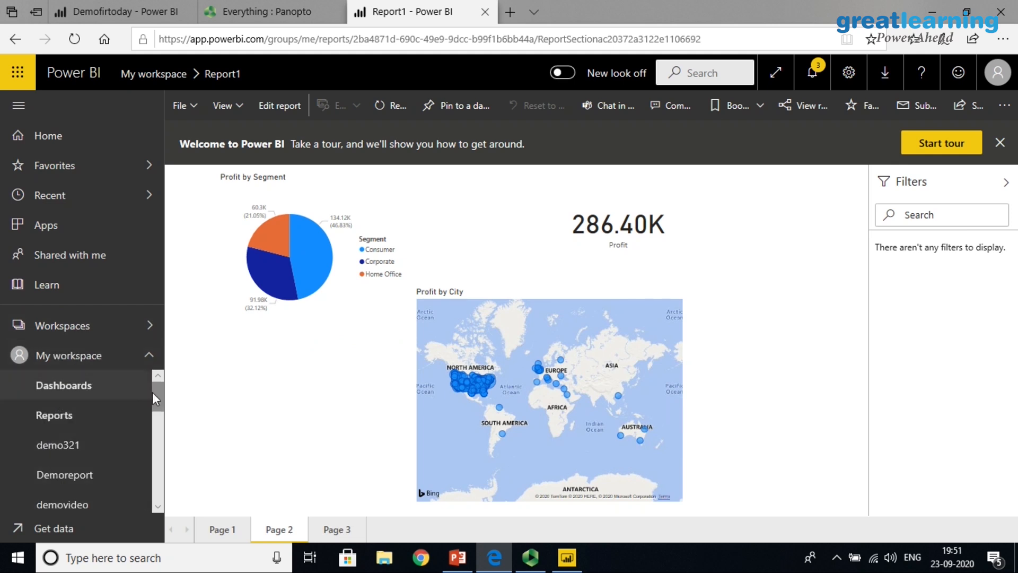
{"action": "mouse_move", "coordinate": [154, 392]}
{"action": "left_mouse_down"}
{"action": "mouse_move", "coordinate": [167, 493]}
{"action": "mouse_move", "coordinate": [168, 381]}
{"action": "left_mouse_up"}
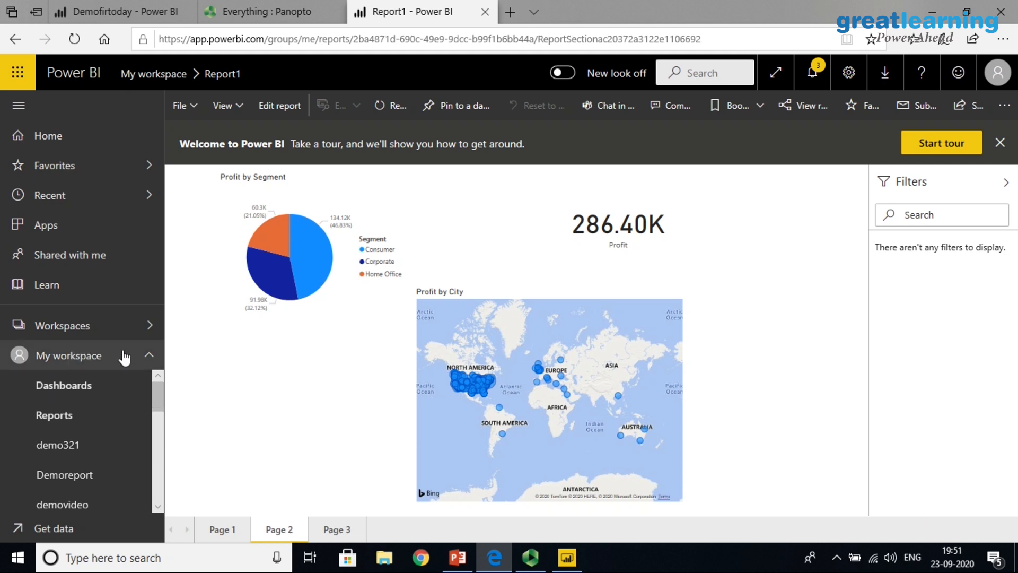
{"action": "left_click", "coordinate": [149, 356]}
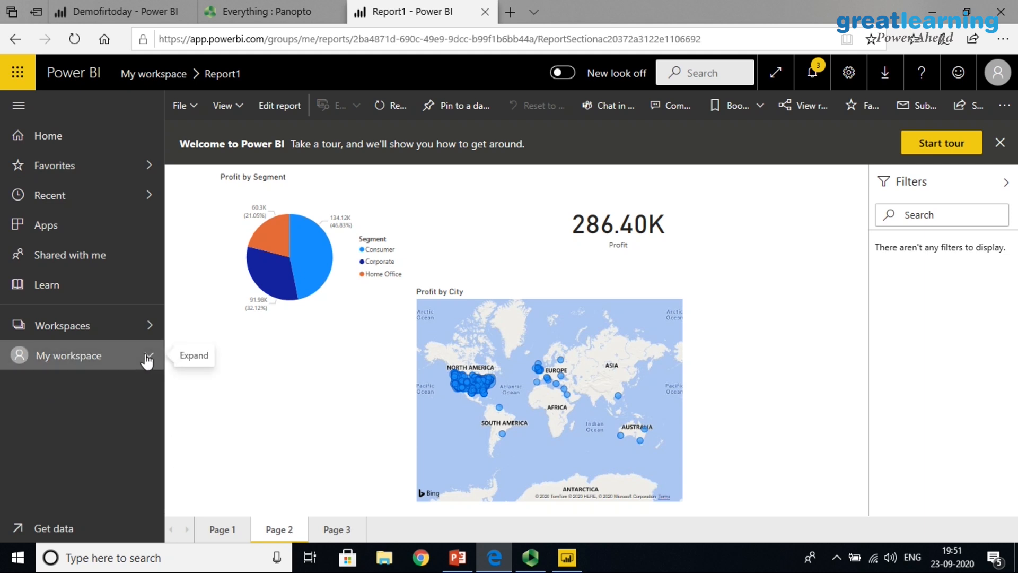
{"action": "left_click", "coordinate": [147, 356]}
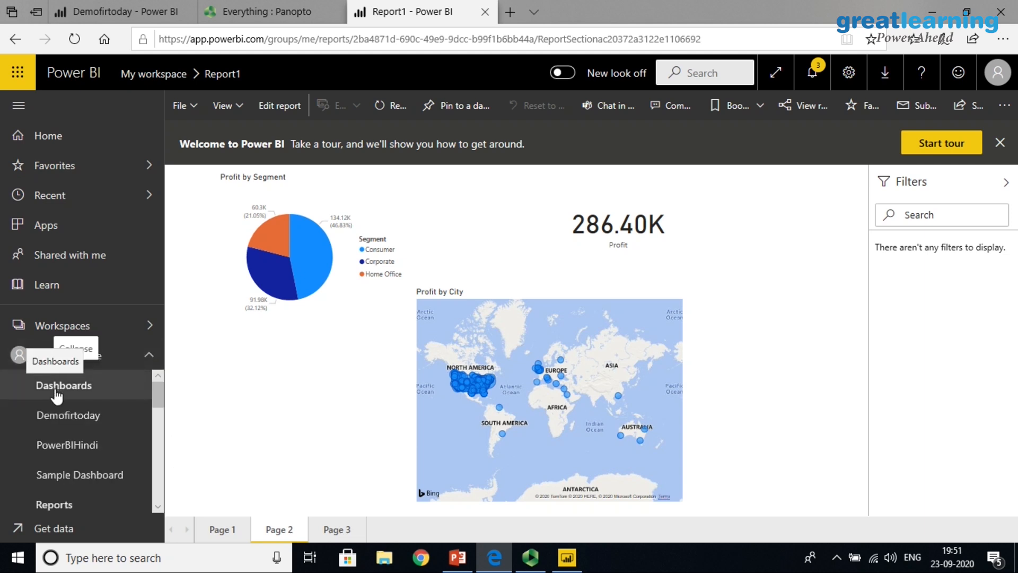
Open the PowerBIHindi dashboard from My workspace and try to share it.
{"action": "left_click", "coordinate": [81, 446]}
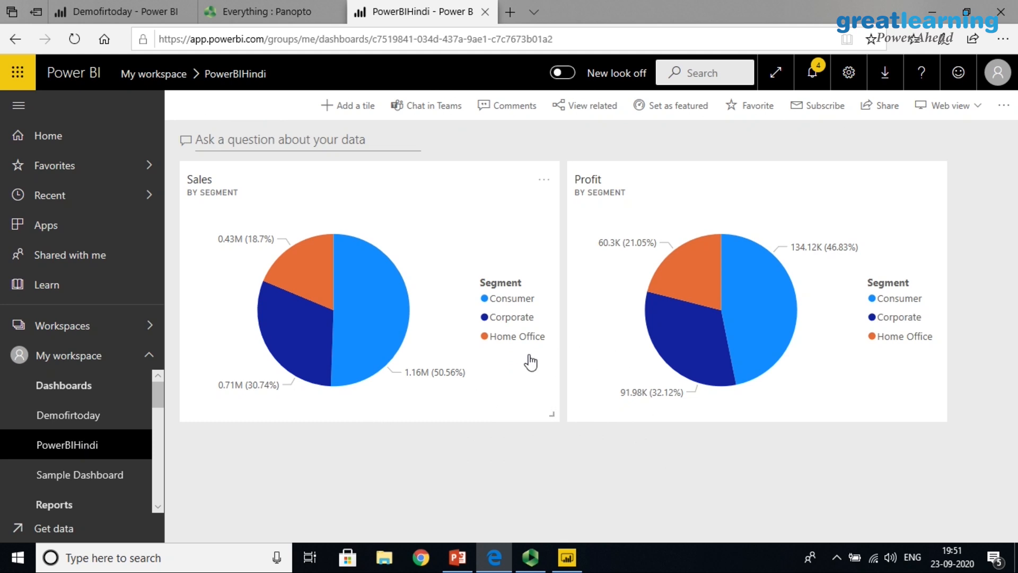
{"action": "left_click", "coordinate": [893, 111]}
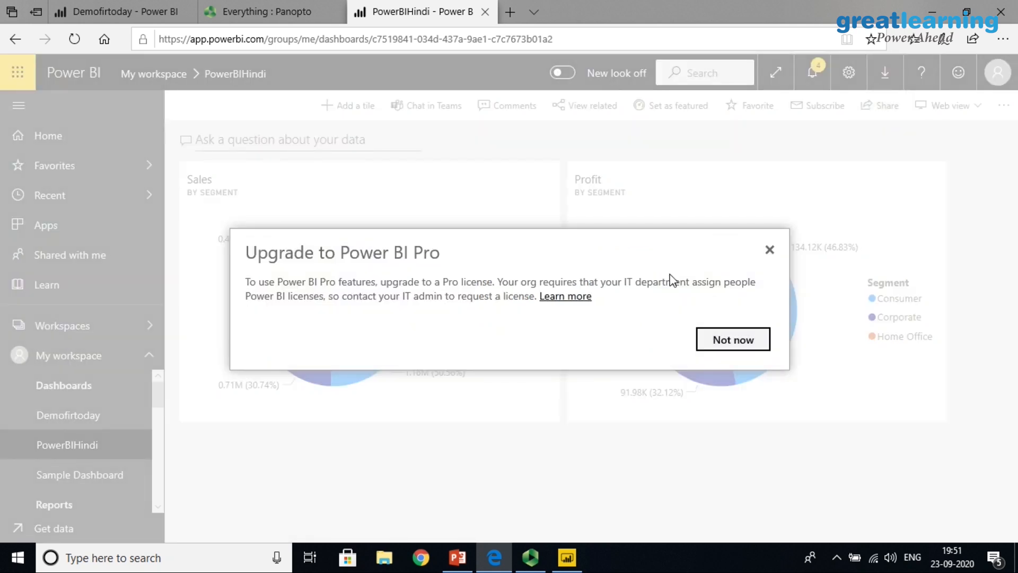
{"action": "left_click", "coordinate": [770, 250]}
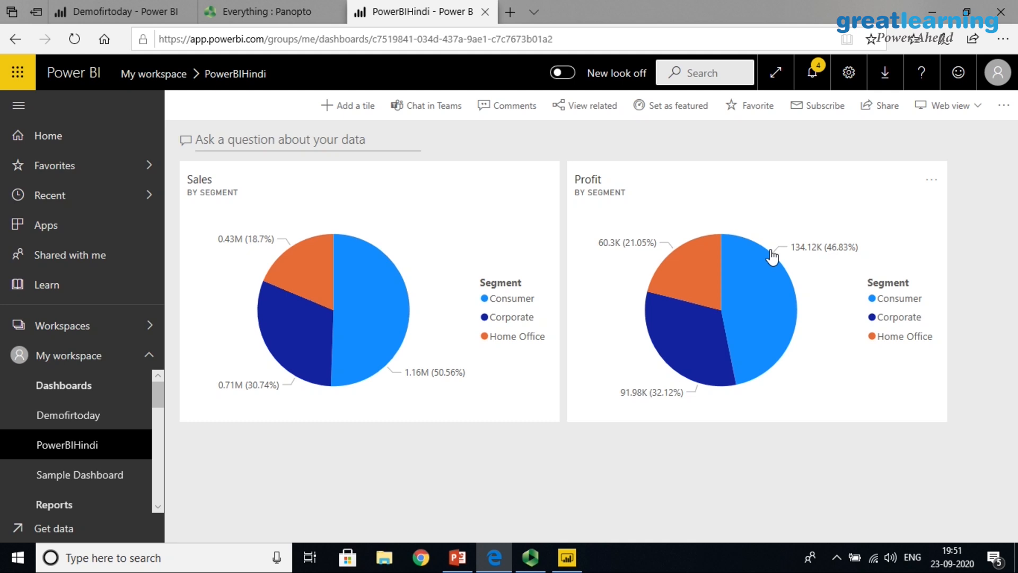
Open the report page behind the Profit tile and return to the PowerBIHindi dashboard.
{"action": "left_click", "coordinate": [761, 278]}
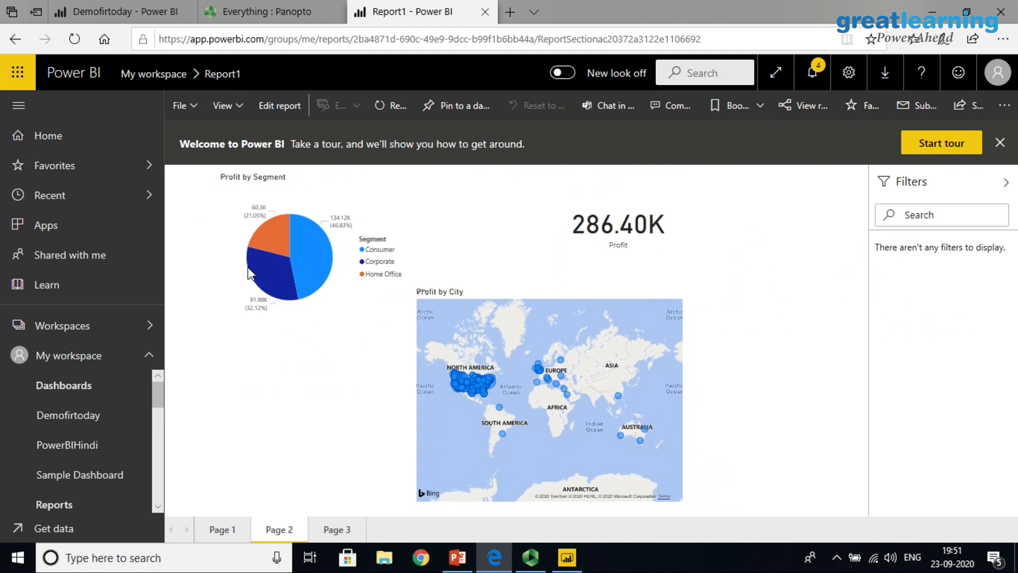
{"action": "left_click", "coordinate": [60, 454]}
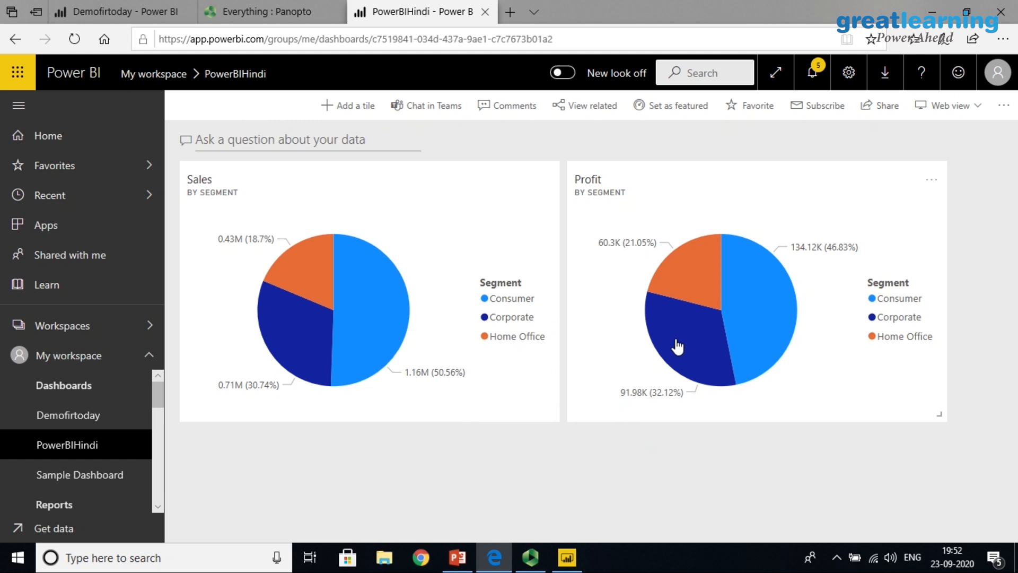
{"action": "mouse_move", "coordinate": [678, 345]}
Query the dashboard data in Q&A for "profit" and extend the question to "profit consumer".
{"action": "left_click", "coordinate": [321, 144]}
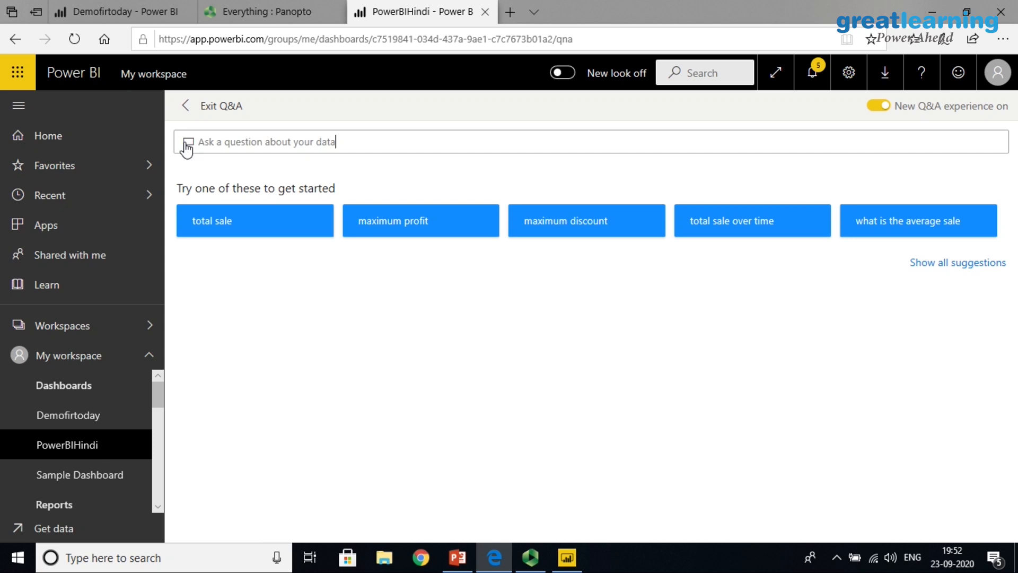
{"action": "type", "text": "po"}
{"action": "key", "text": "BackSpace"}
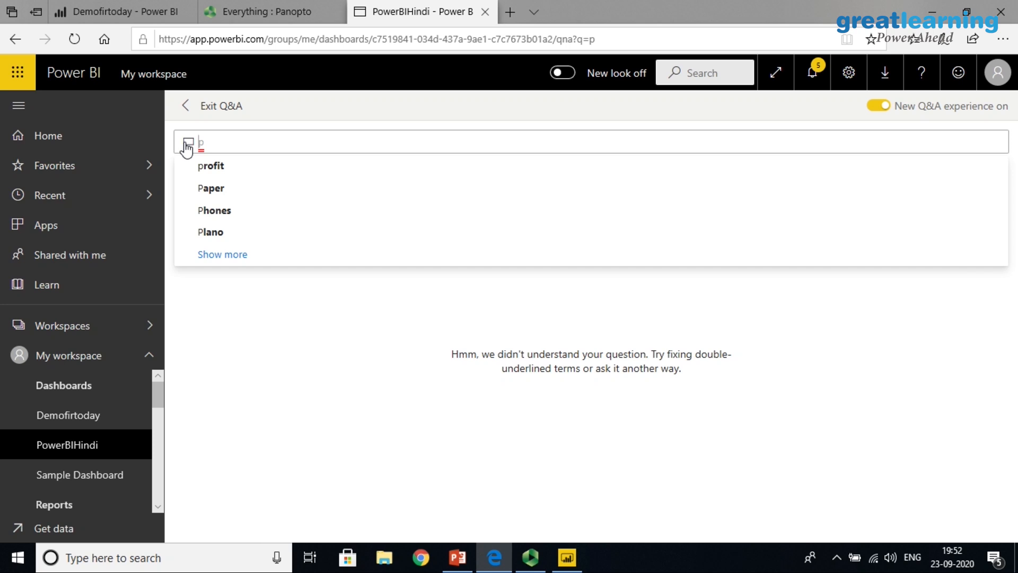
{"action": "left_click", "coordinate": [210, 166]}
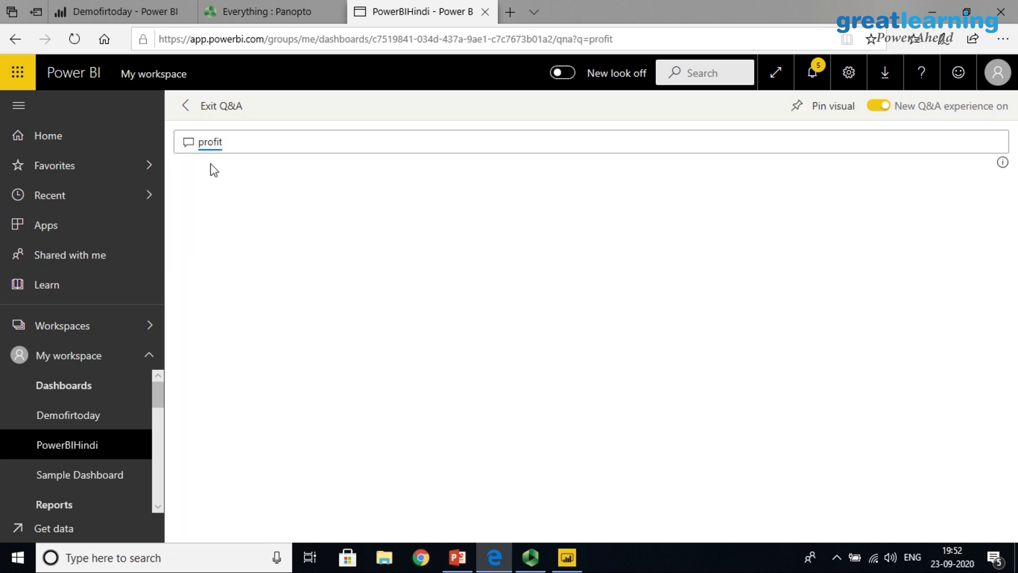
{"action": "double_click", "coordinate": [248, 143]}
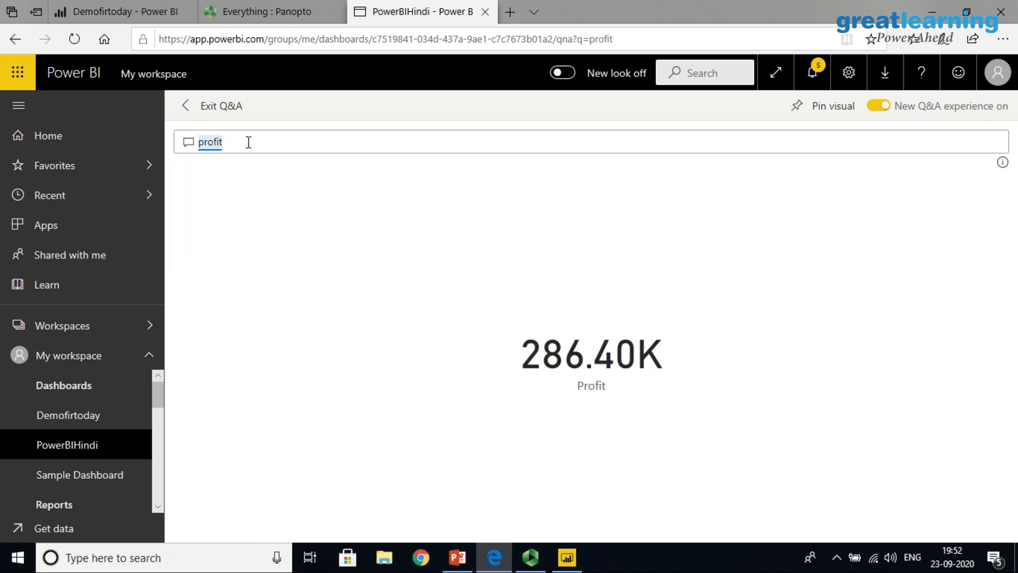
{"action": "type", "text": "consume"}
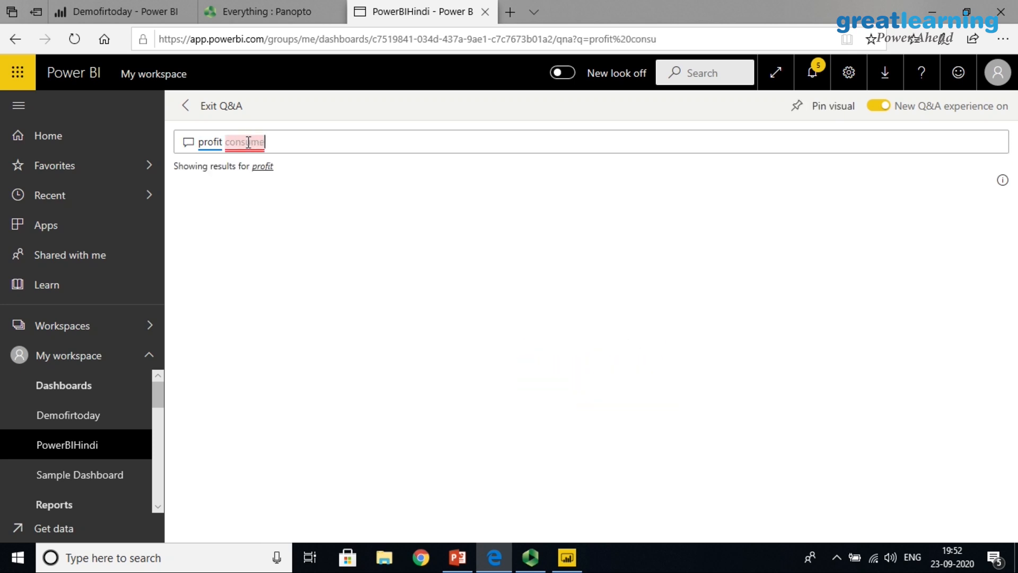
{"action": "type", "text": "r"}
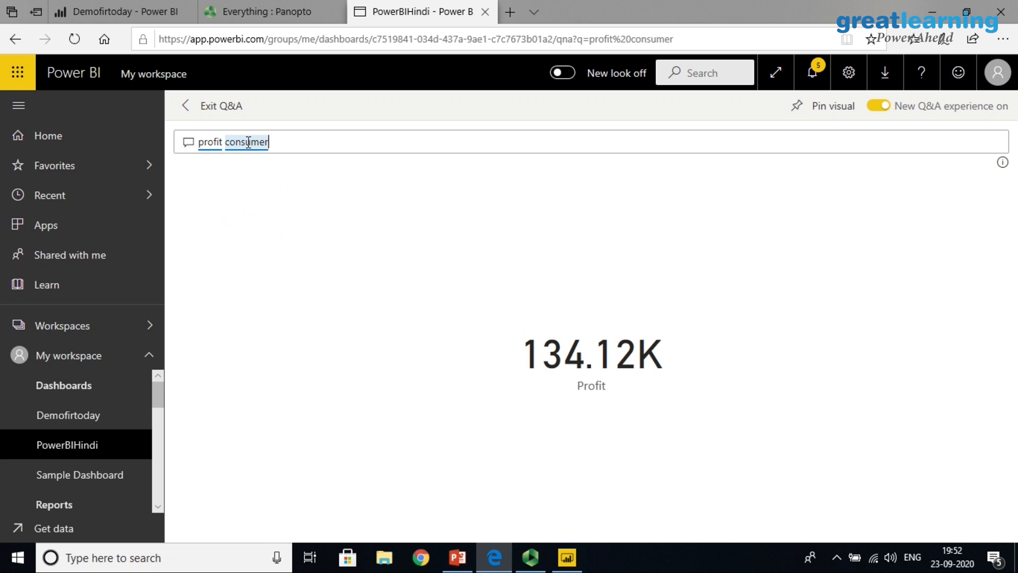
Leave Q&A, inspect the Profit by Segment slices on the dashboard tile and its report page, and reopen the PowerBIHindi dashboard.
{"action": "left_click", "coordinate": [50, 455]}
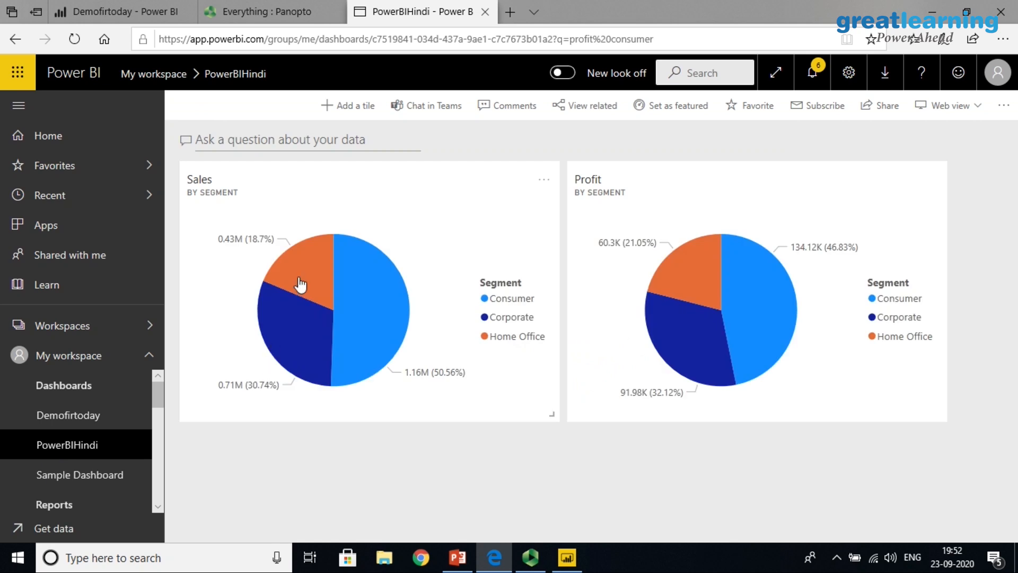
{"action": "mouse_move", "coordinate": [707, 280]}
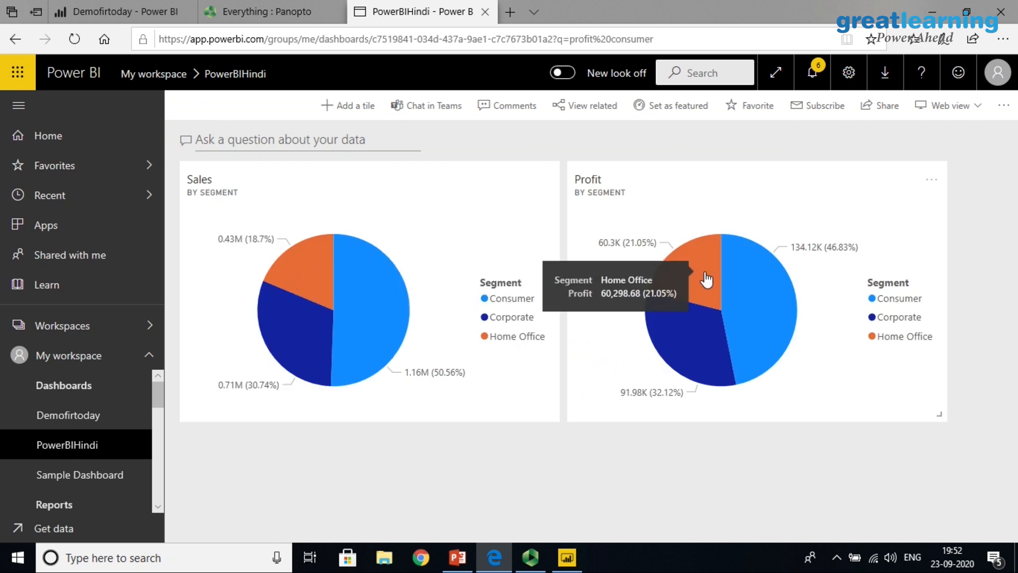
{"action": "left_click", "coordinate": [766, 294]}
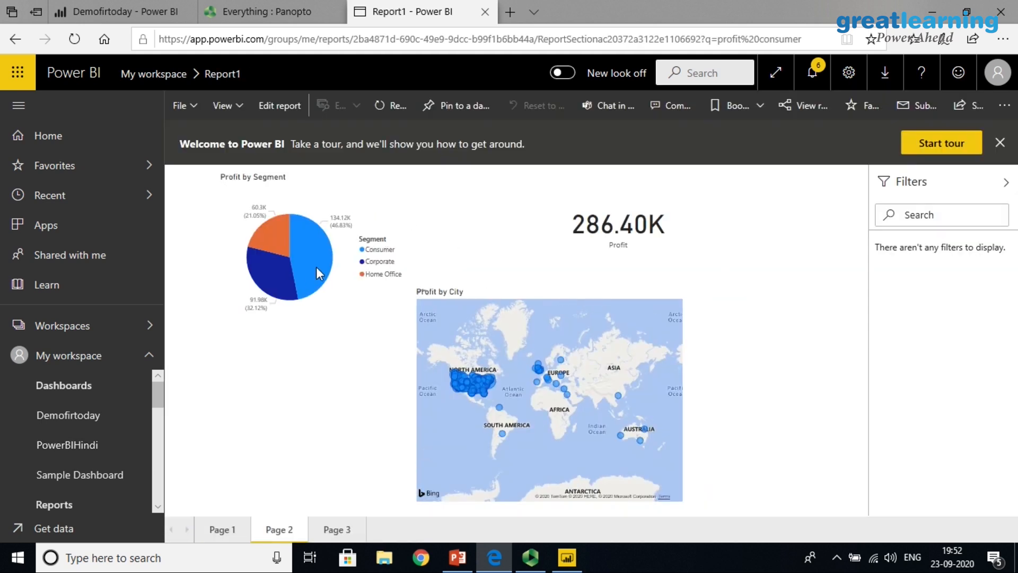
{"action": "mouse_move", "coordinate": [319, 273]}
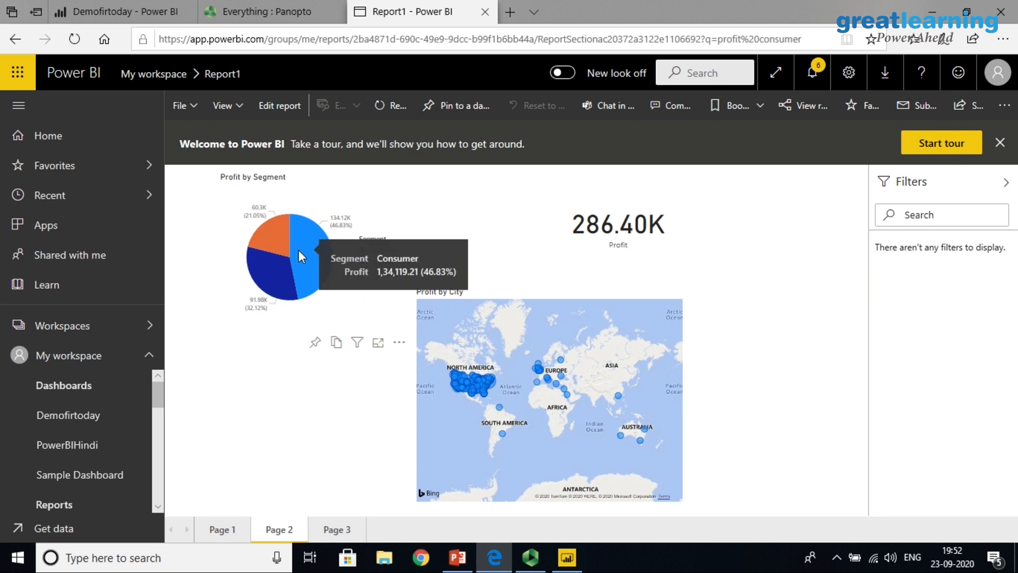
{"action": "left_click", "coordinate": [68, 444]}
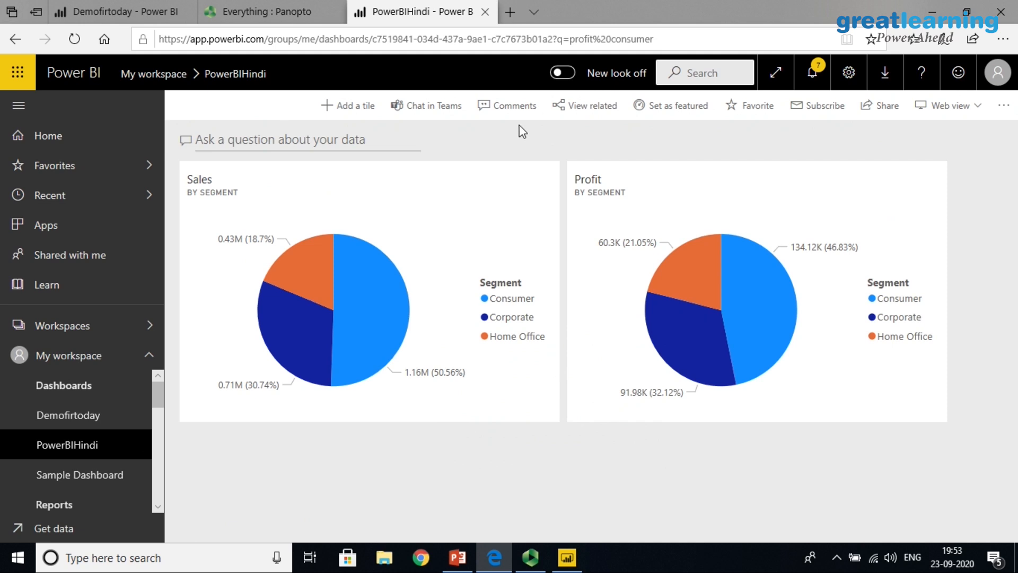
Review the available tile sources and the image tile settings for the dashboard without adding a tile.
{"action": "left_click", "coordinate": [358, 106]}
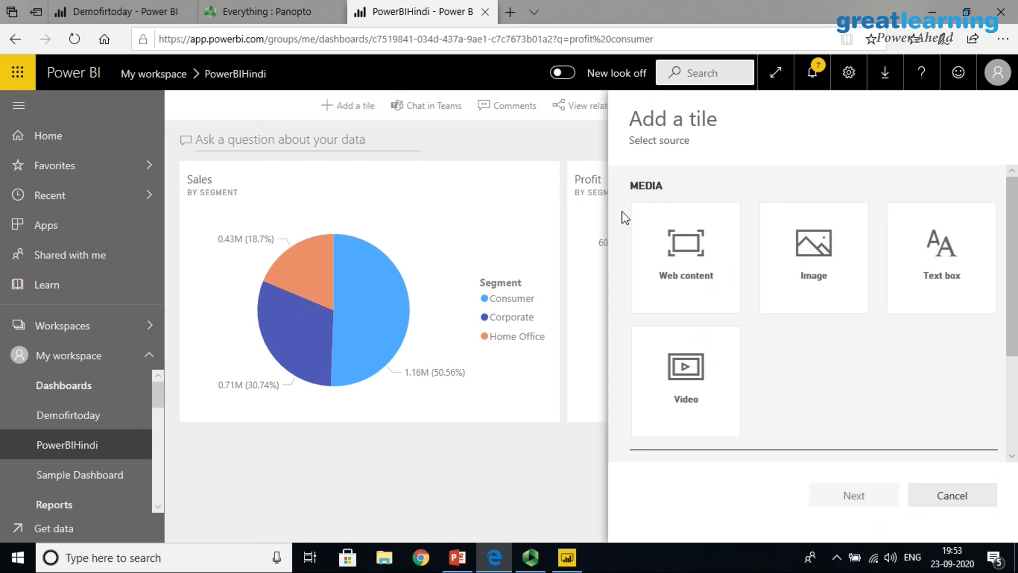
{"action": "left_click", "coordinate": [807, 254]}
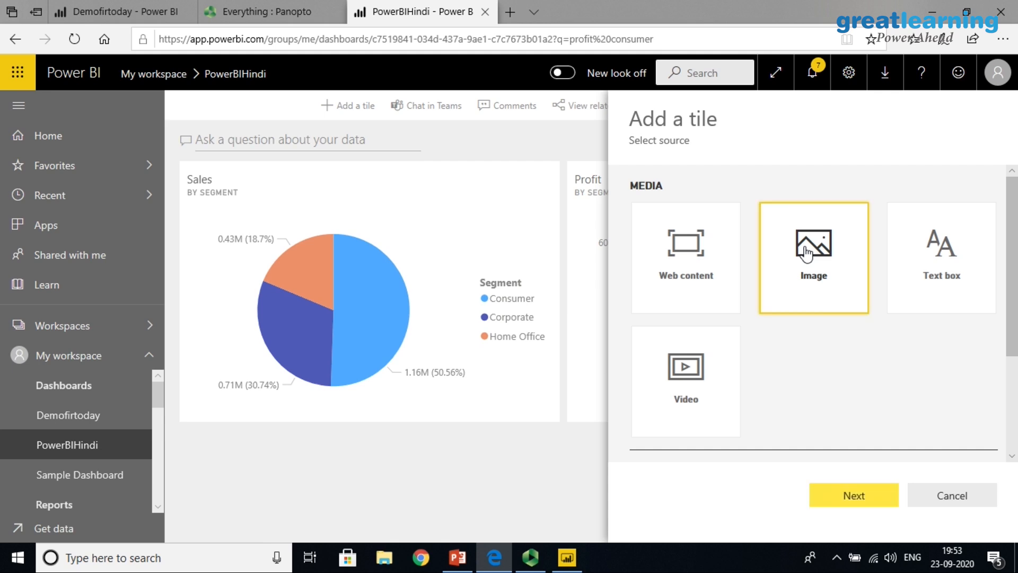
{"action": "left_click", "coordinate": [871, 489]}
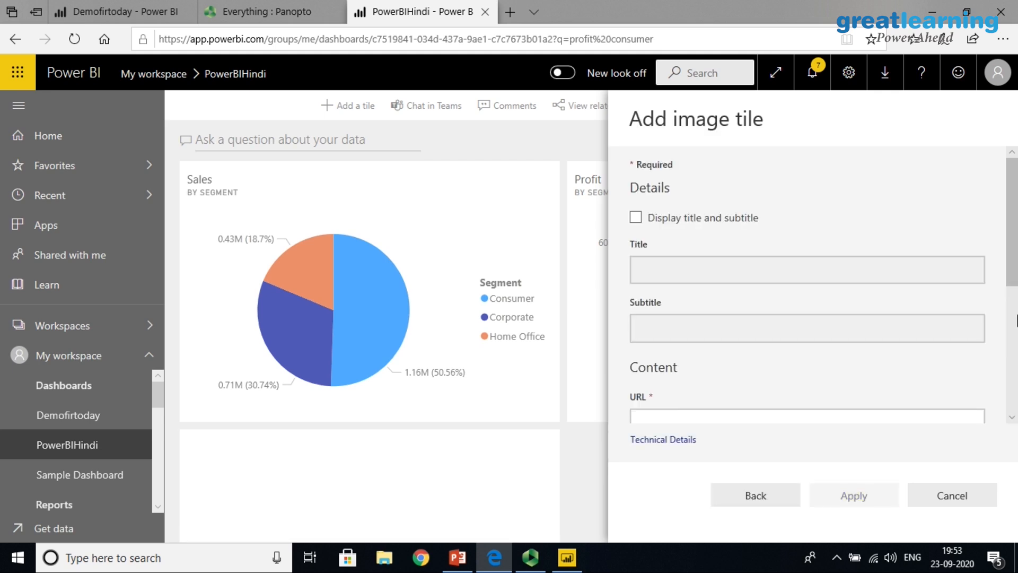
{"action": "left_click_drag", "start_coordinate": [1014, 274], "coordinate": [1015, 358]}
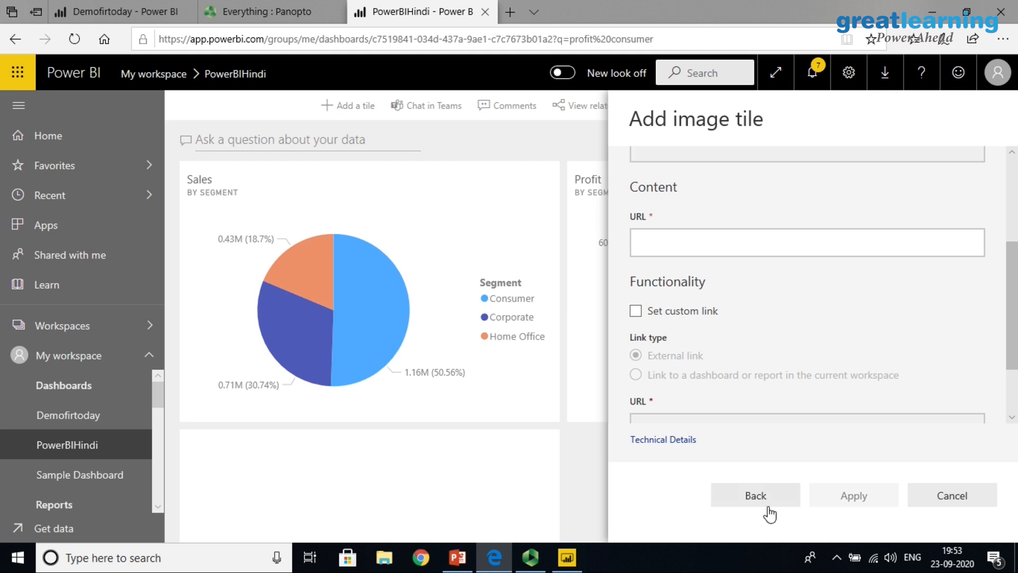
{"action": "left_click", "coordinate": [967, 504]}
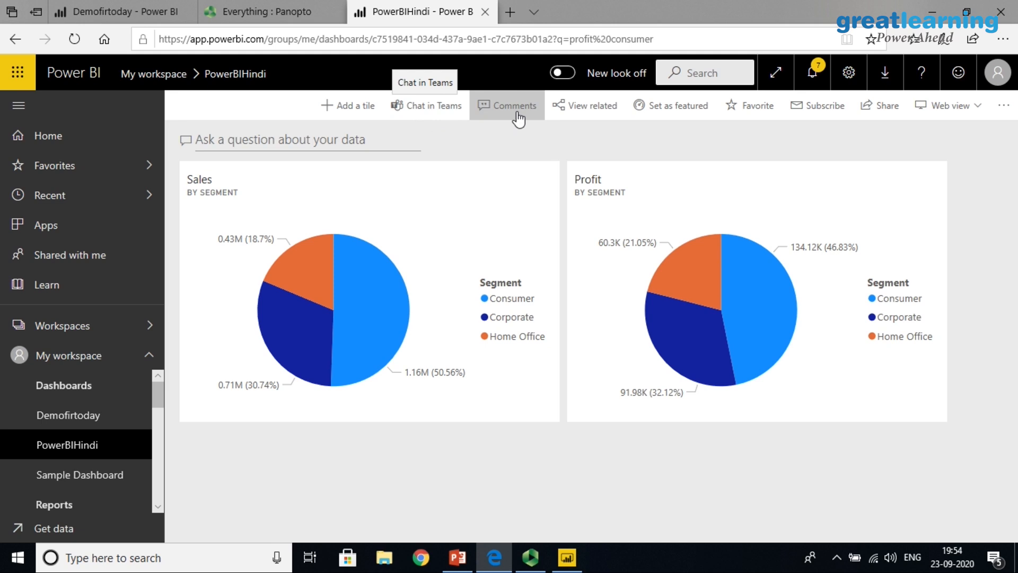
Switch the PowerBIHindi dashboard from web view to phone view and review its tile layout.
{"action": "left_click", "coordinate": [945, 104]}
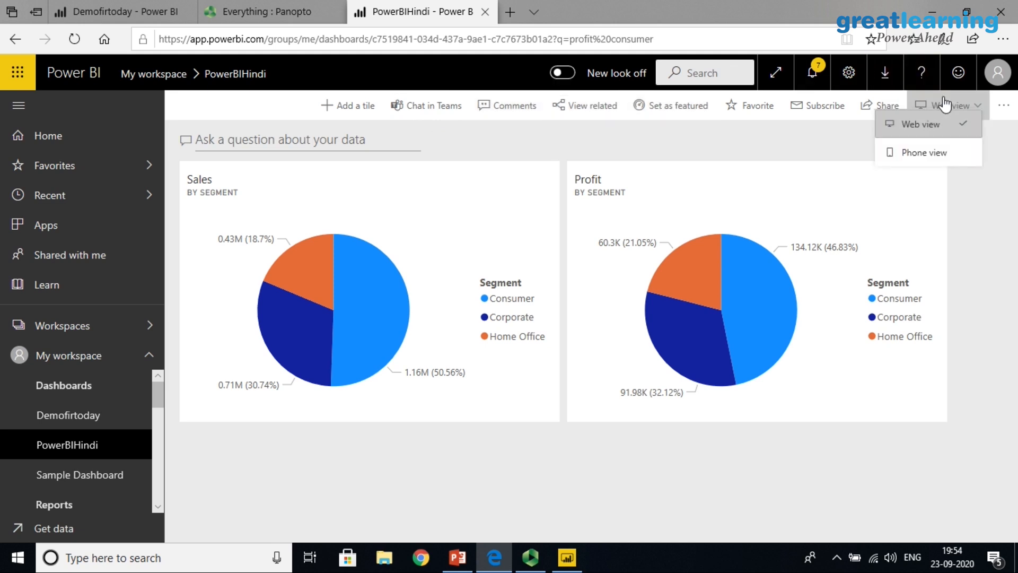
{"action": "left_click", "coordinate": [925, 152]}
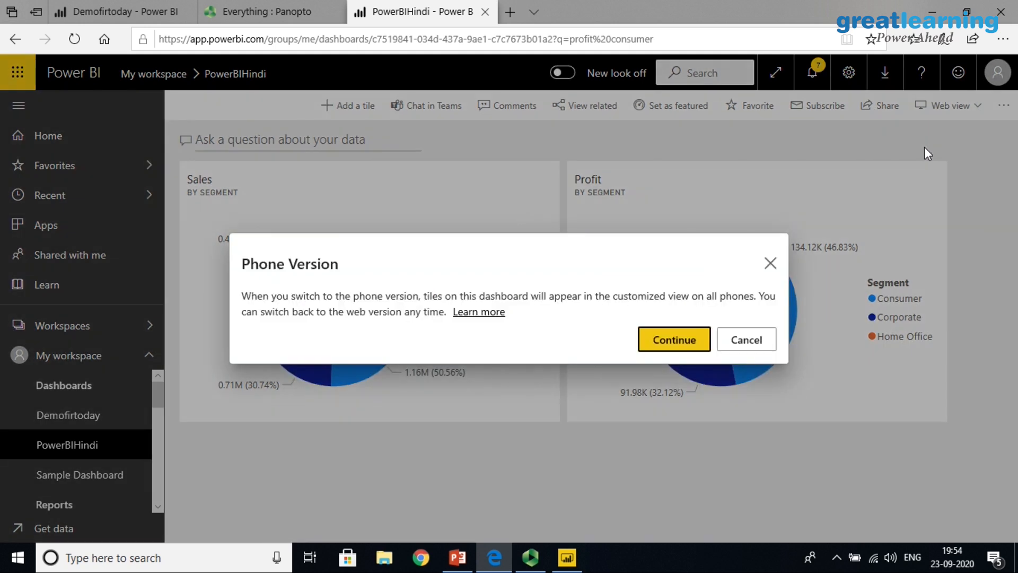
{"action": "left_click", "coordinate": [662, 344]}
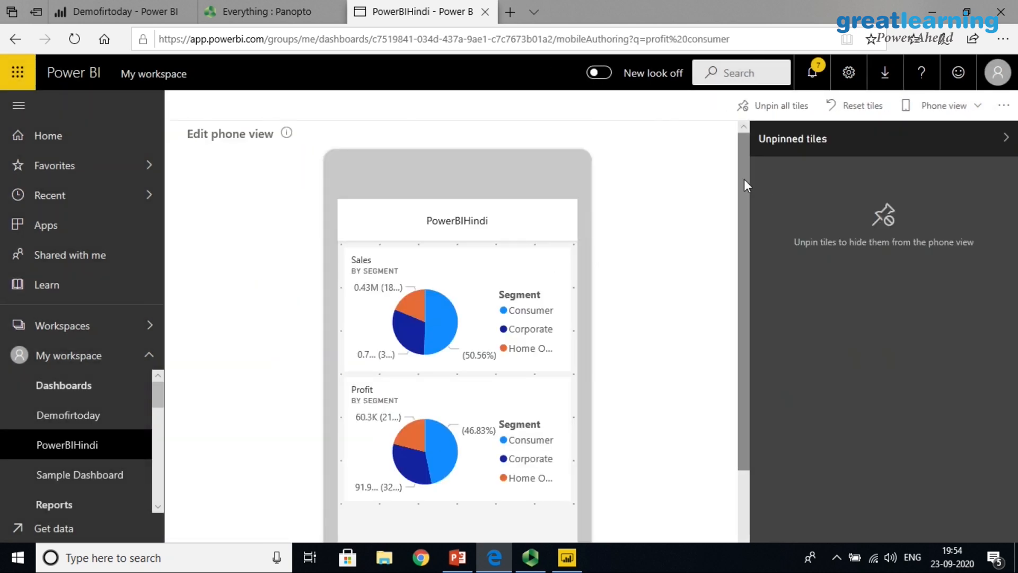
{"action": "left_click_drag", "start_coordinate": [741, 178], "coordinate": [727, 252]}
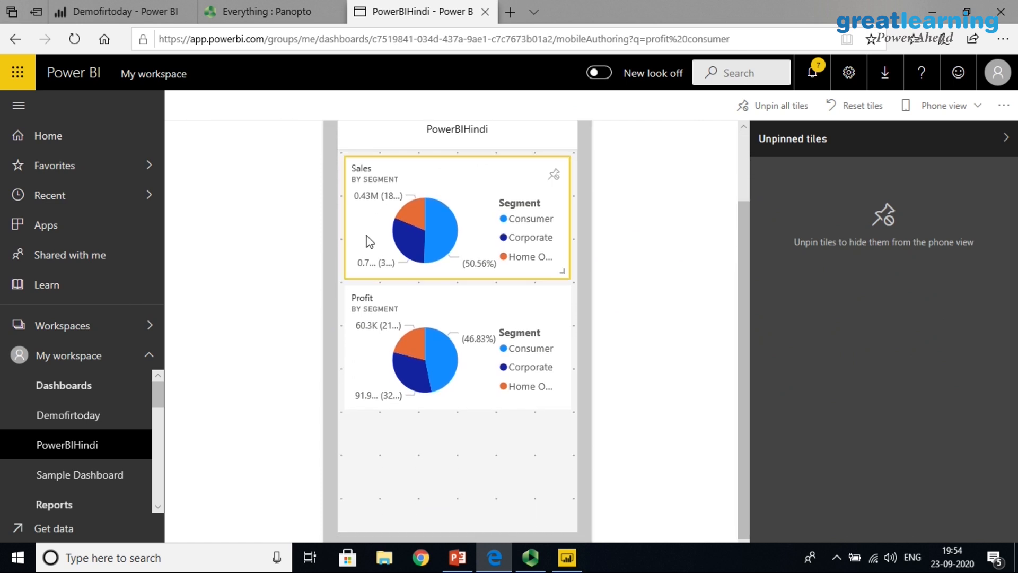